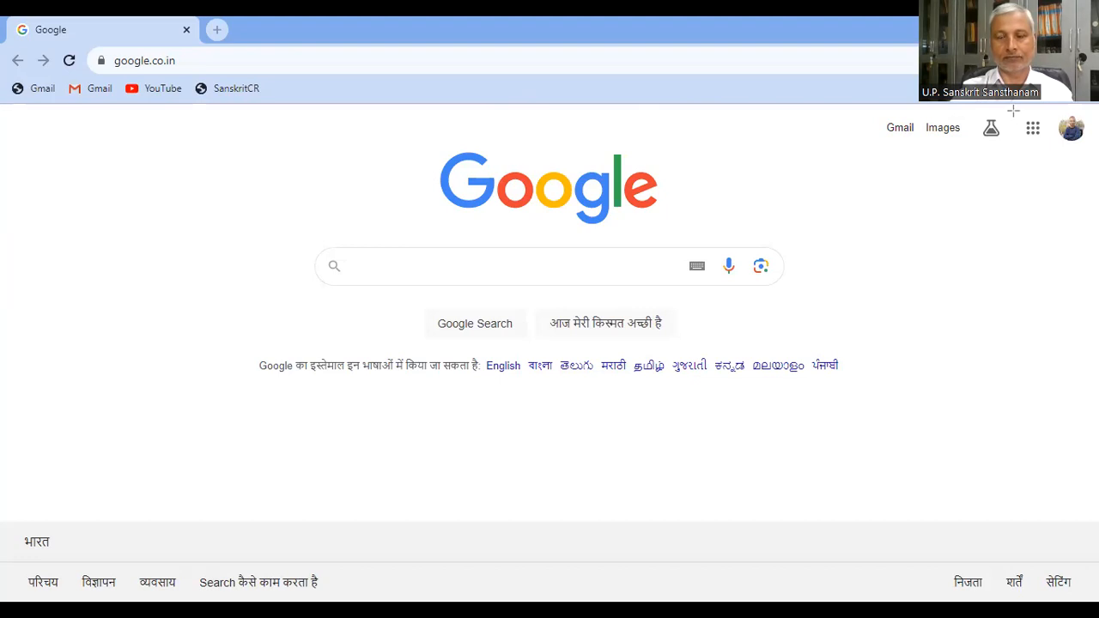
pyautogui.moveTo(1014, 110); pyautogui.dragTo(1051, 151)
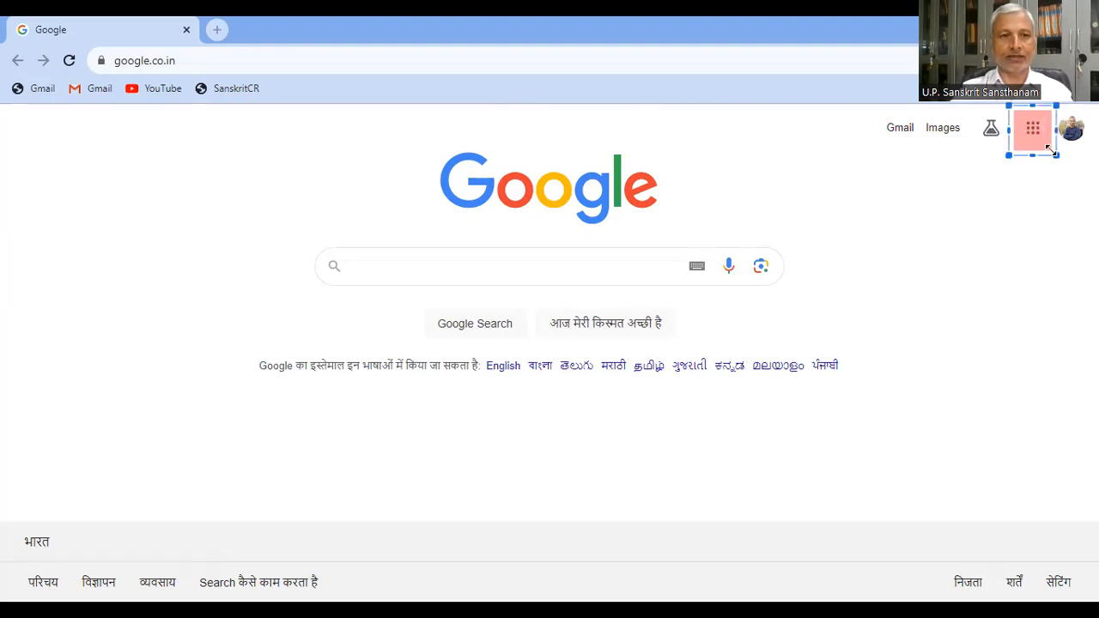
pyautogui.click(231, 191)
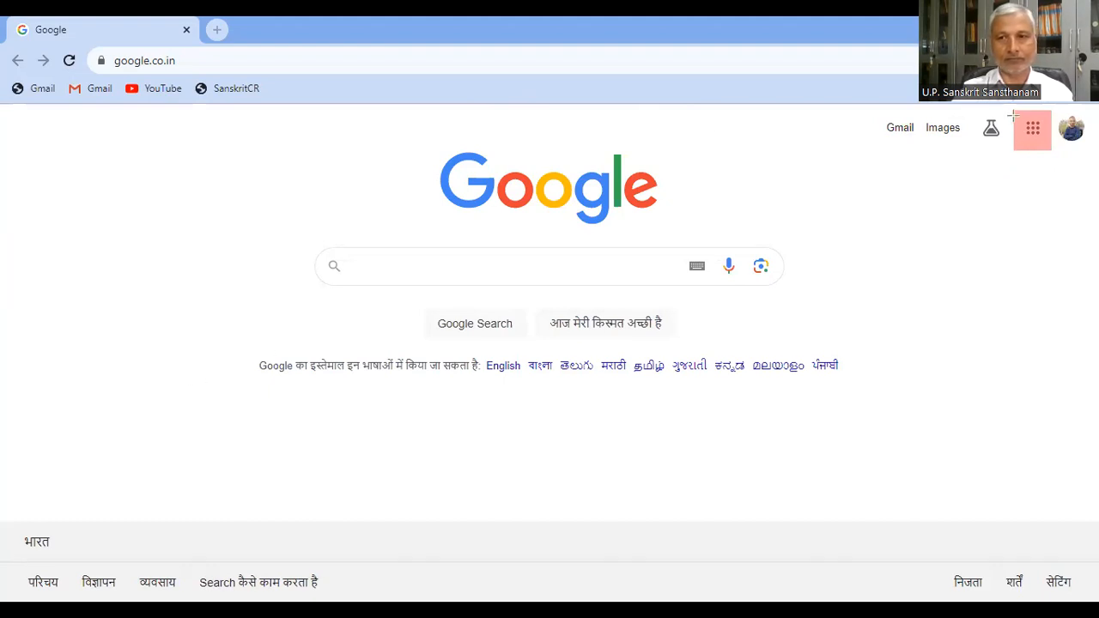
pyautogui.moveTo(1009, 109); pyautogui.dragTo(1057, 158)
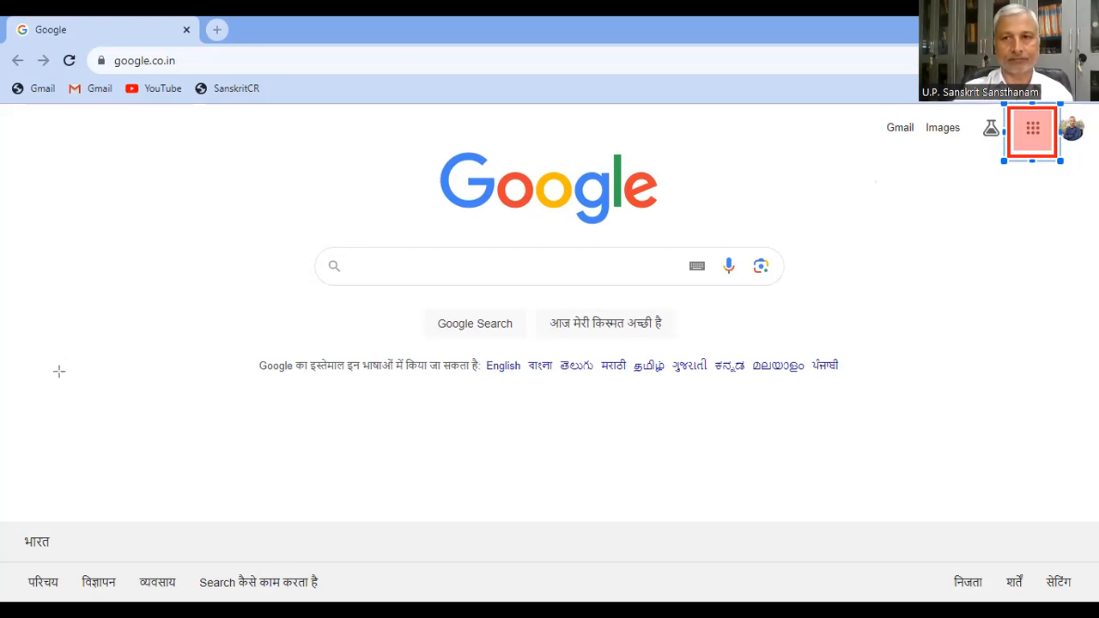
pyautogui.press('Delete')
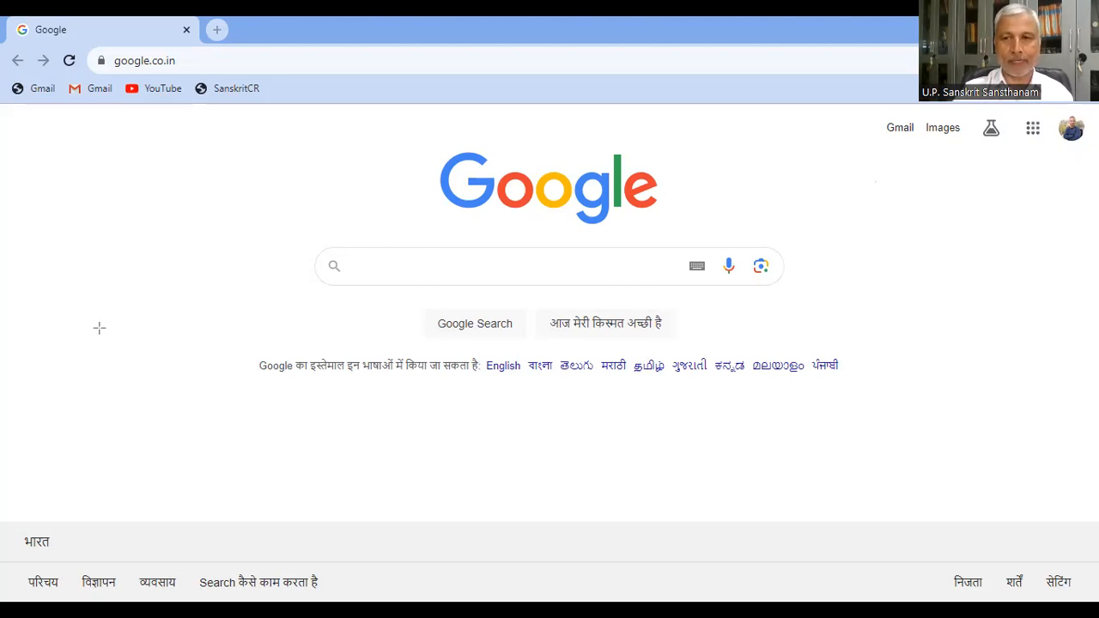
# Look through the Google apps list from Account and Search to Forms and Password Manager, and close it
pyautogui.click(1031, 136)
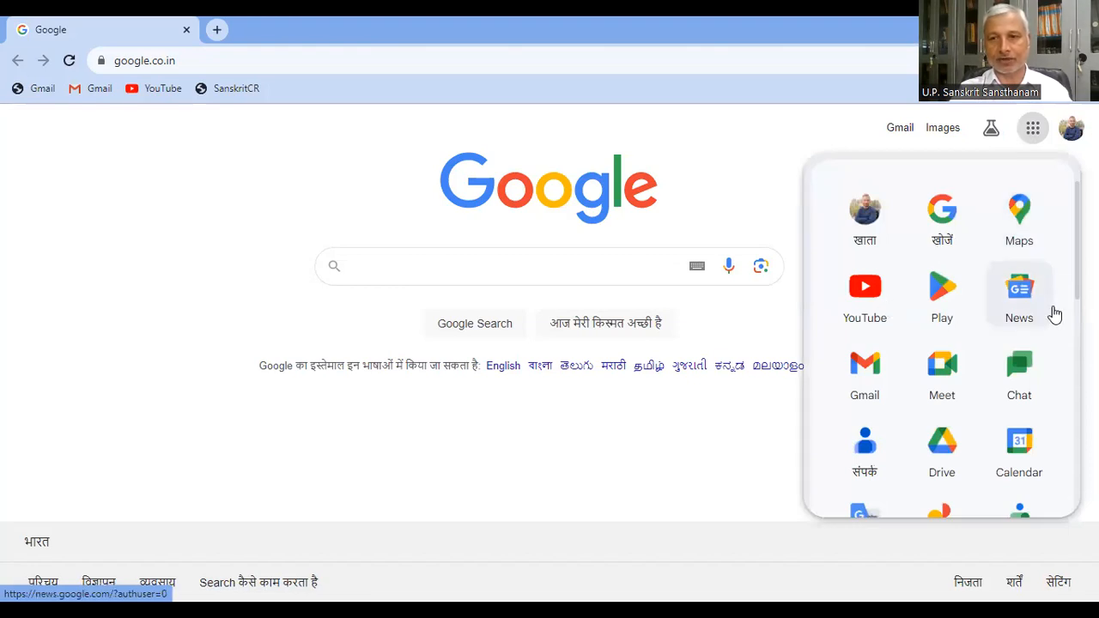
pyautogui.scroll(-2, 942, 335)
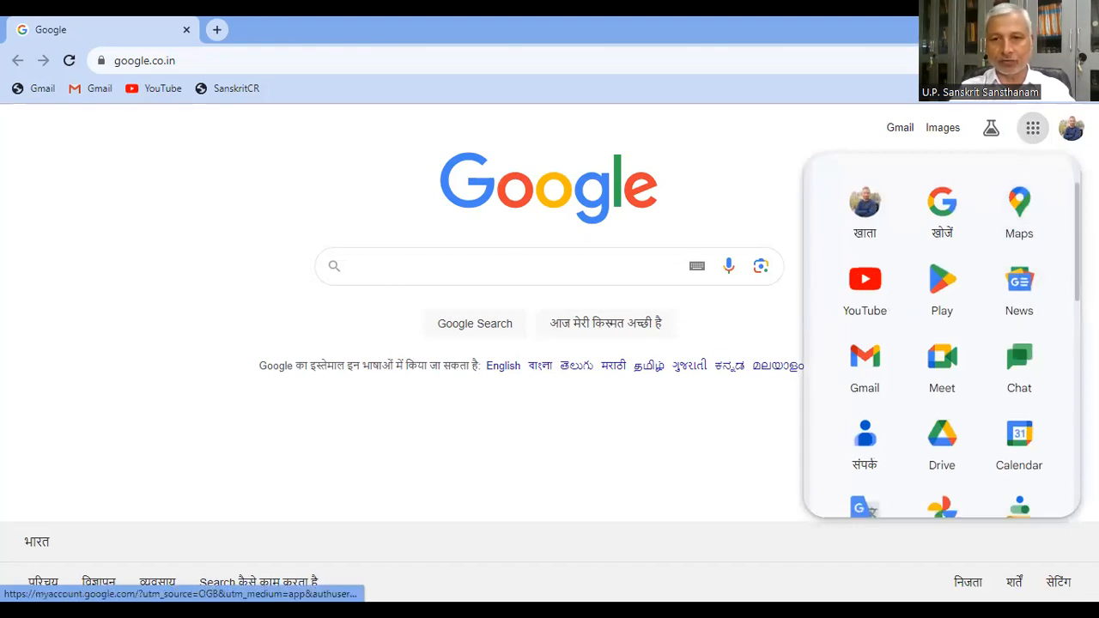
pyautogui.scroll(-3, 942, 335)
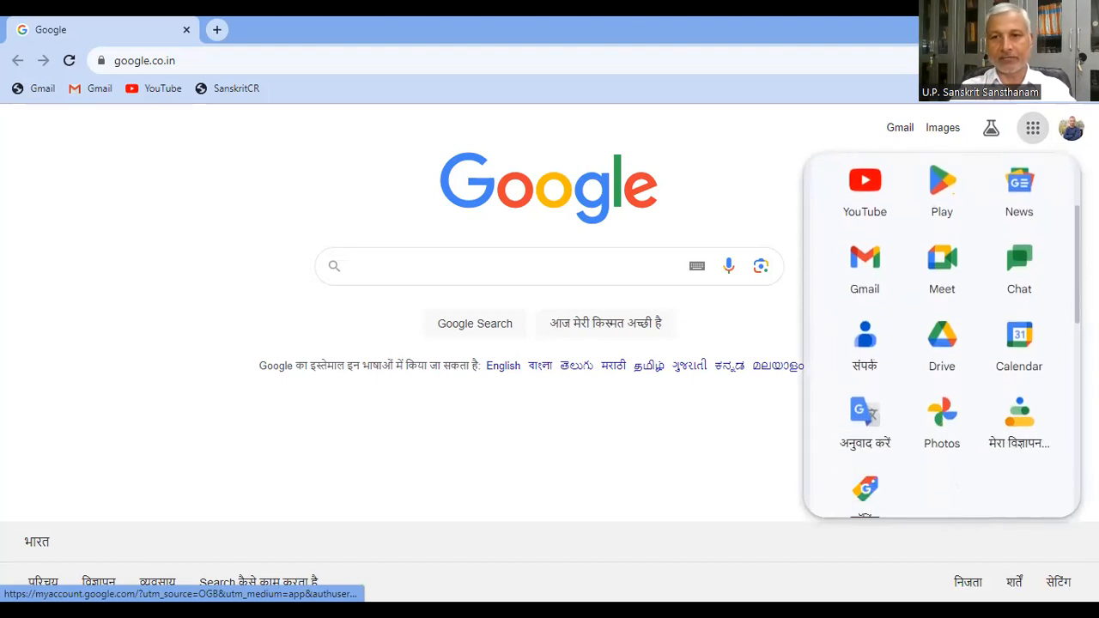
pyautogui.scroll(-2, 942, 334)
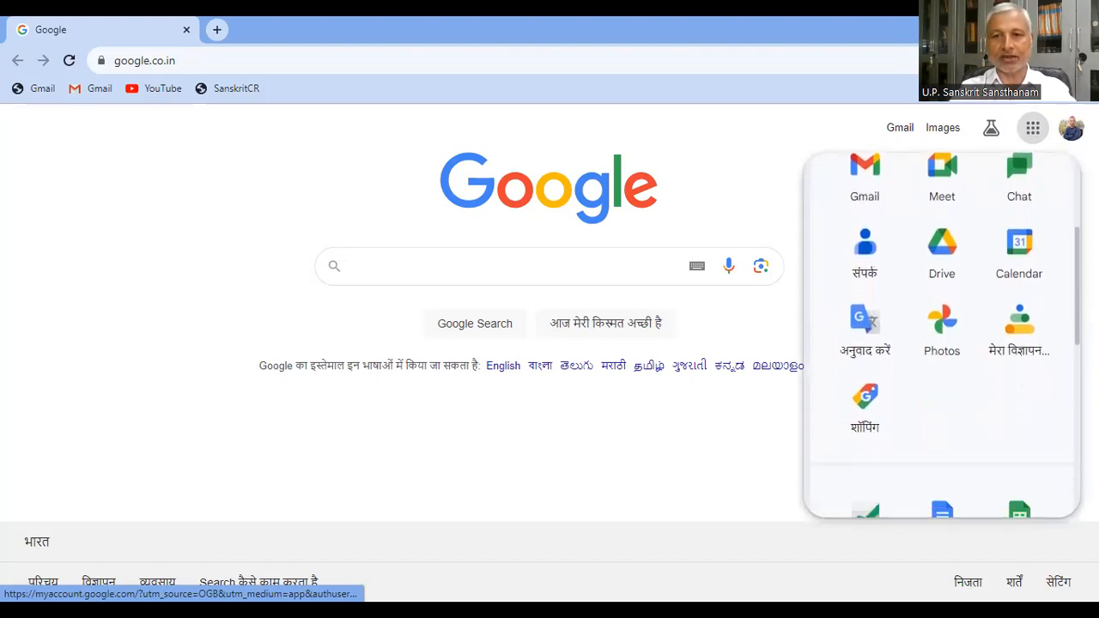
pyautogui.scroll(-2, 942, 335)
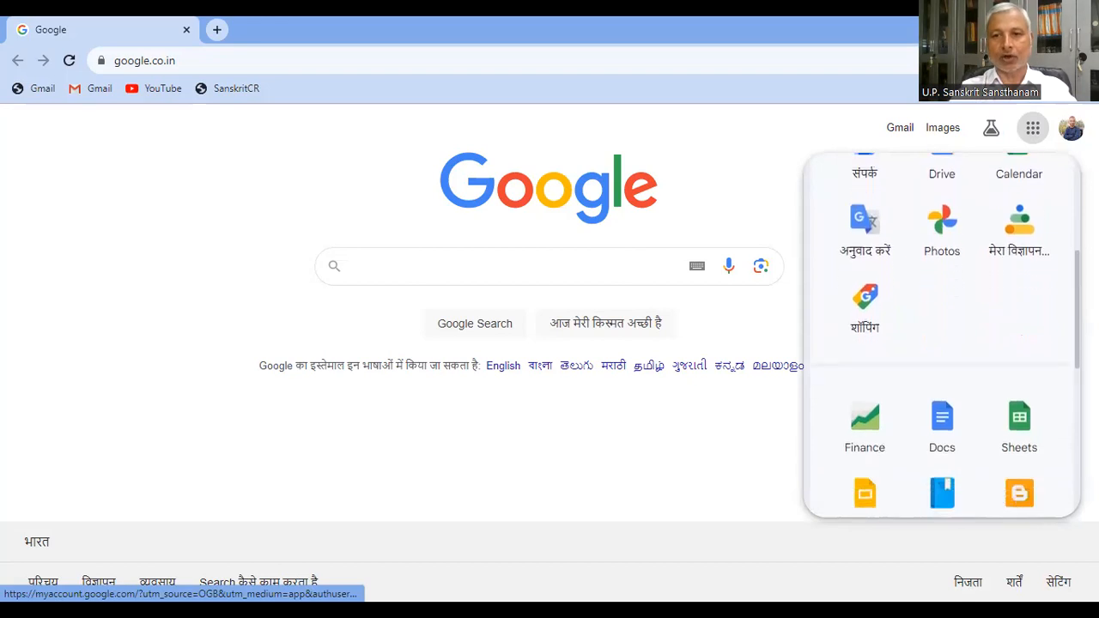
pyautogui.scroll(-4, 942, 334)
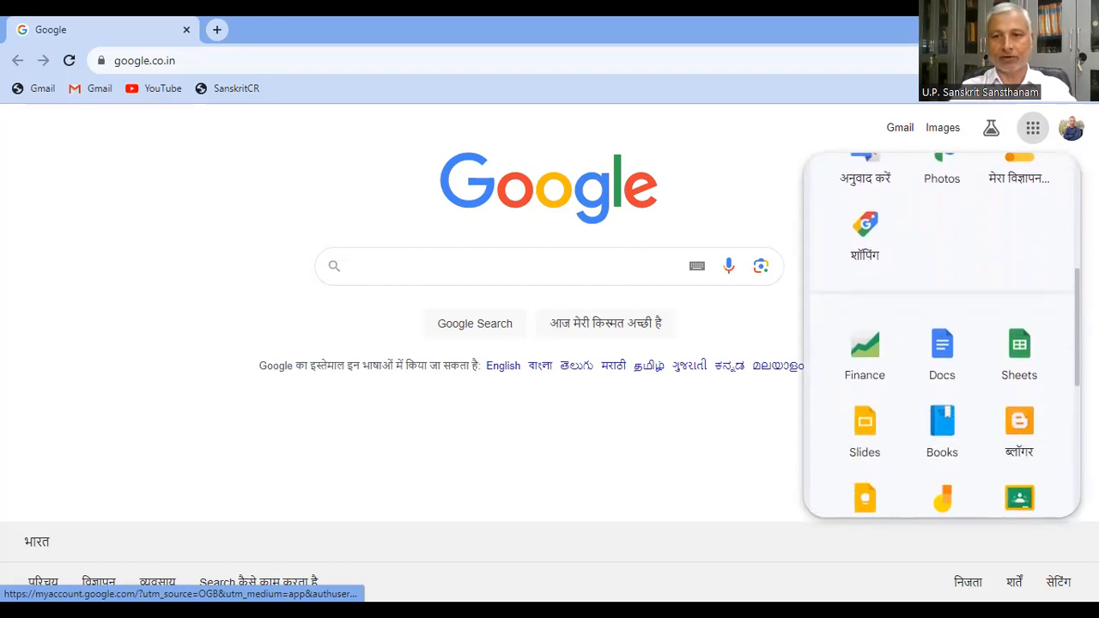
pyautogui.scroll(-2, 942, 335)
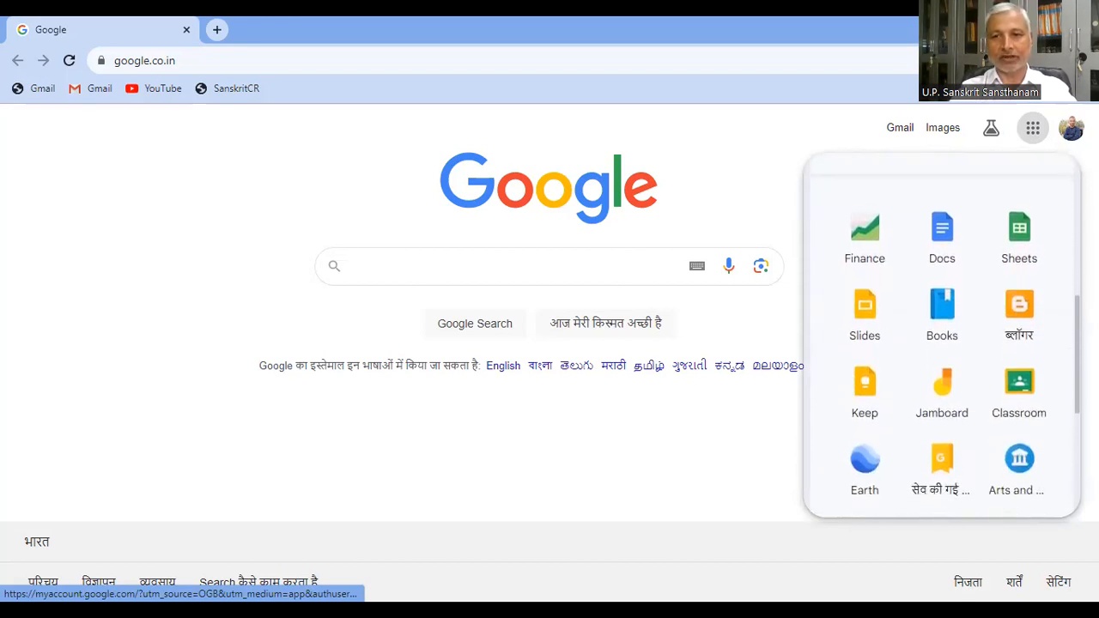
pyautogui.scroll(-4, 941, 335)
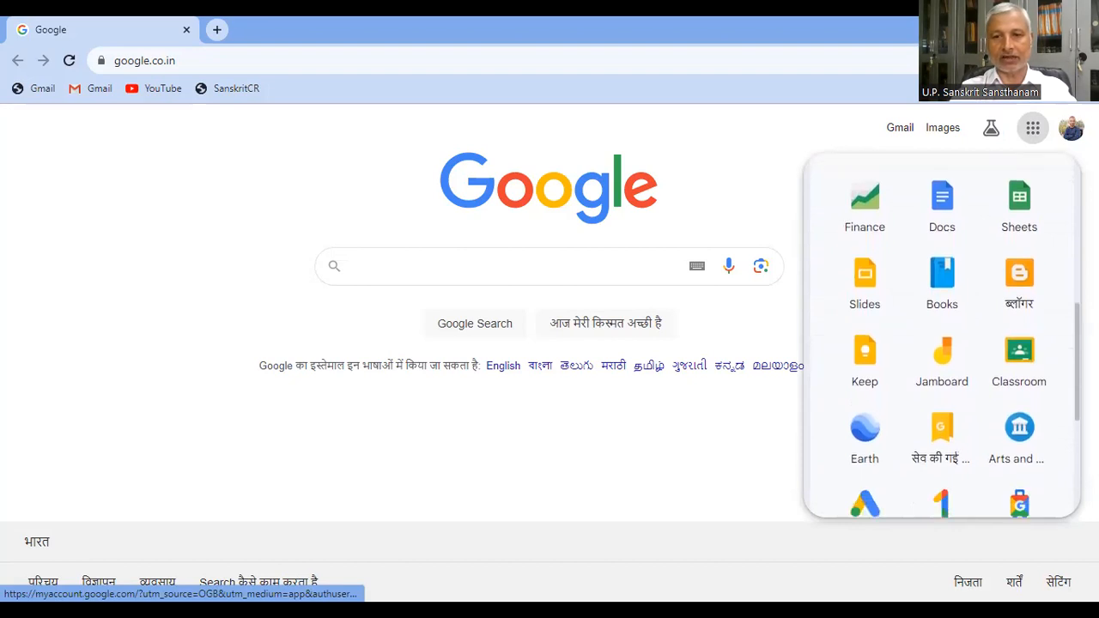
pyautogui.scroll(-2, 942, 335)
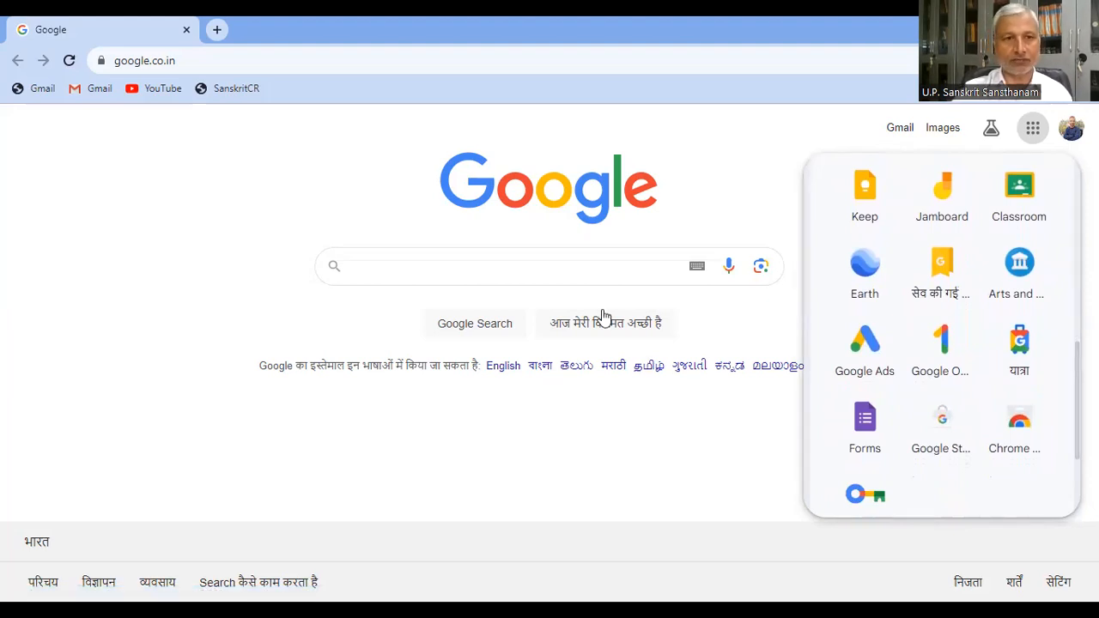
pyautogui.click(97, 243)
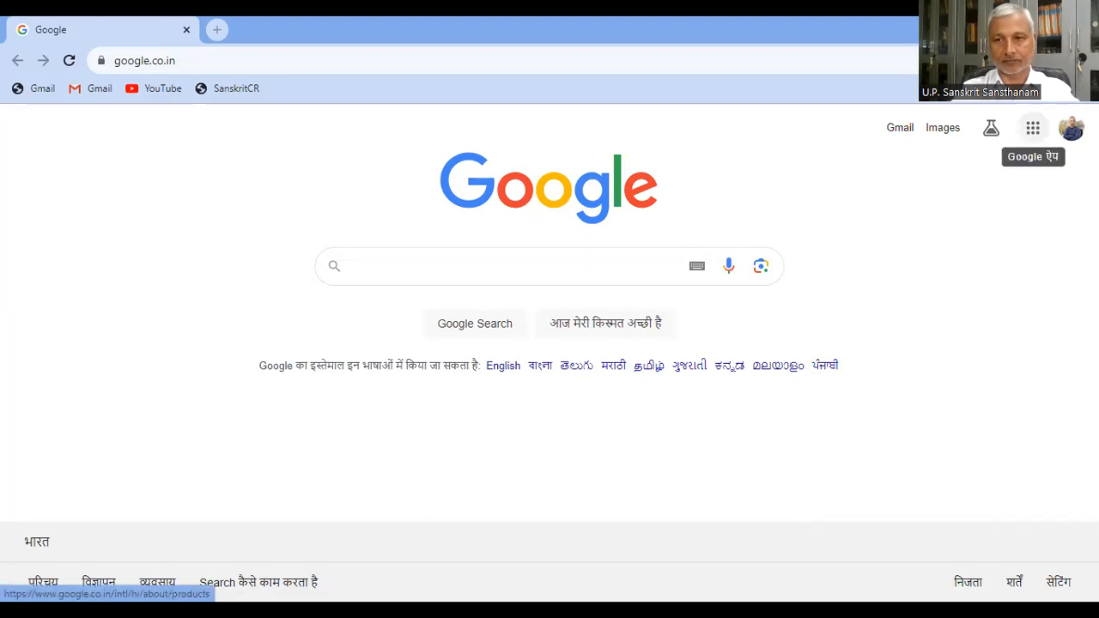
# Open Google Drive from the list of Google apps
pyautogui.click(1032, 129)
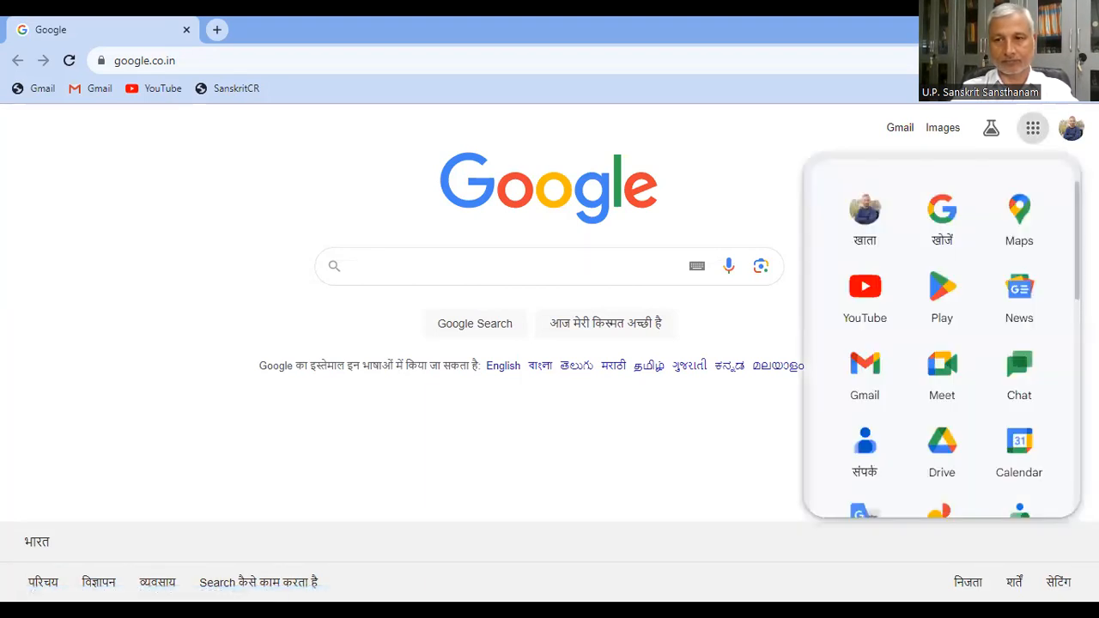
pyautogui.scroll(-7, 941, 335)
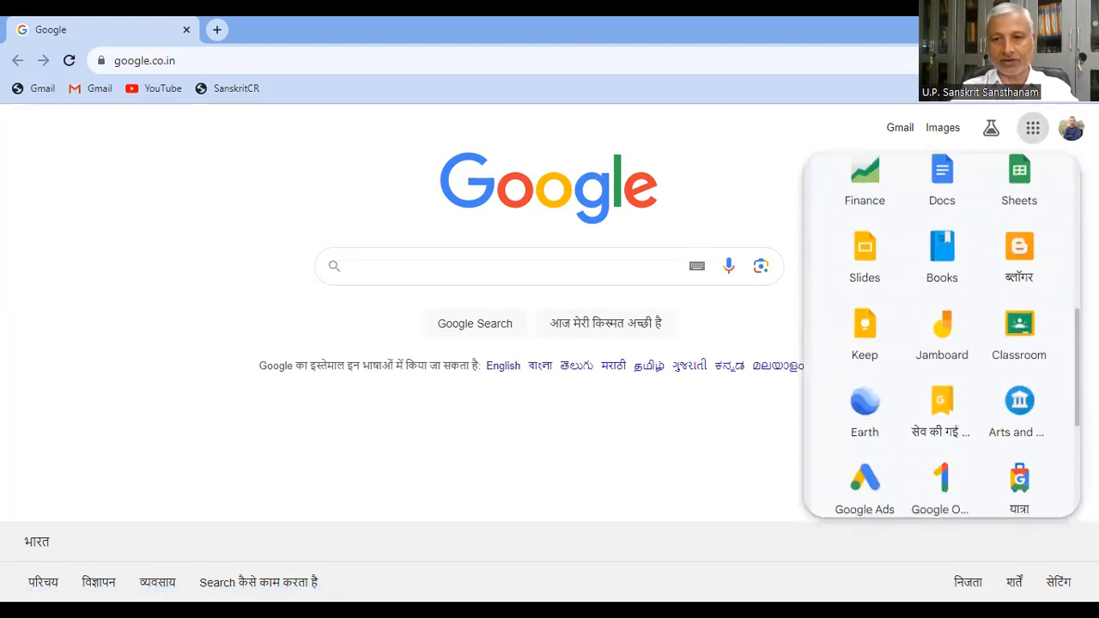
pyautogui.scroll(-3, 941, 335)
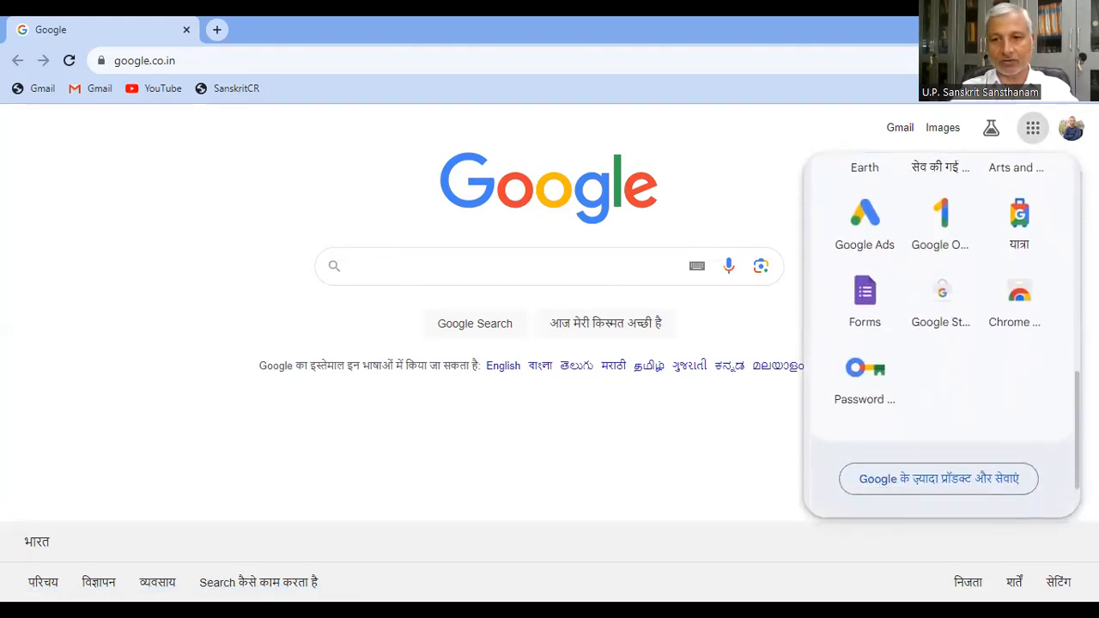
pyautogui.scroll(2, 971, 430)
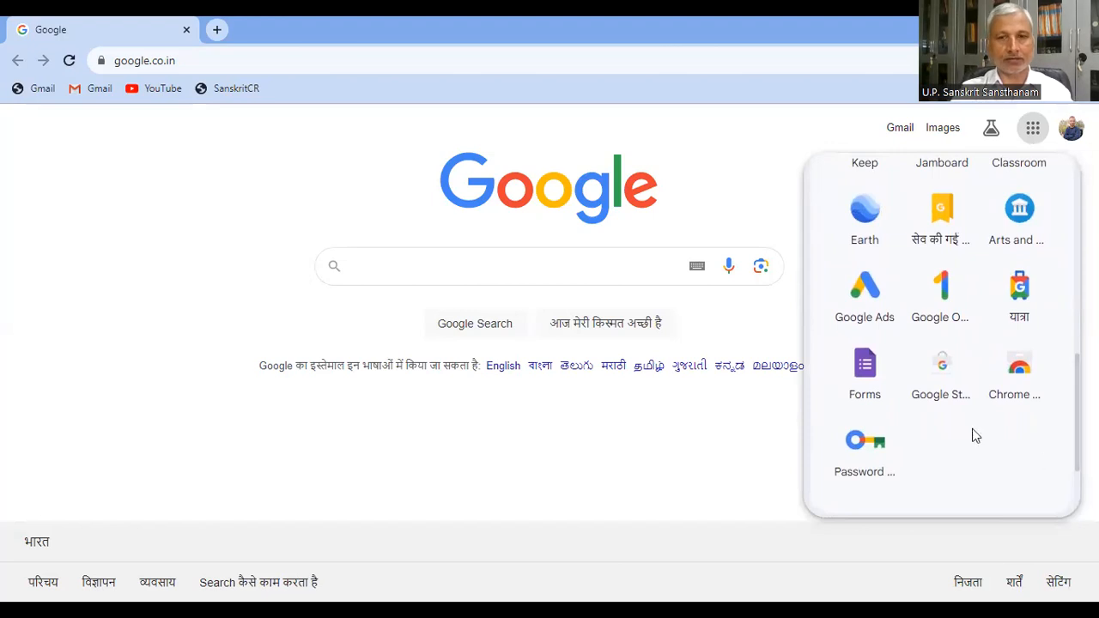
pyautogui.click(716, 104)
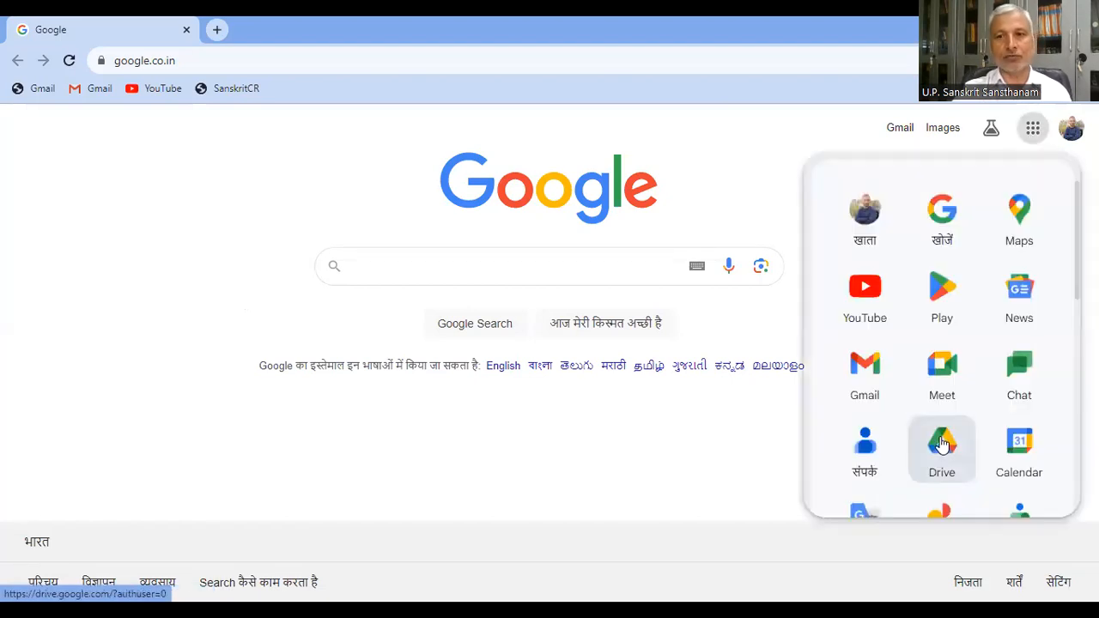
pyautogui.click(942, 443)
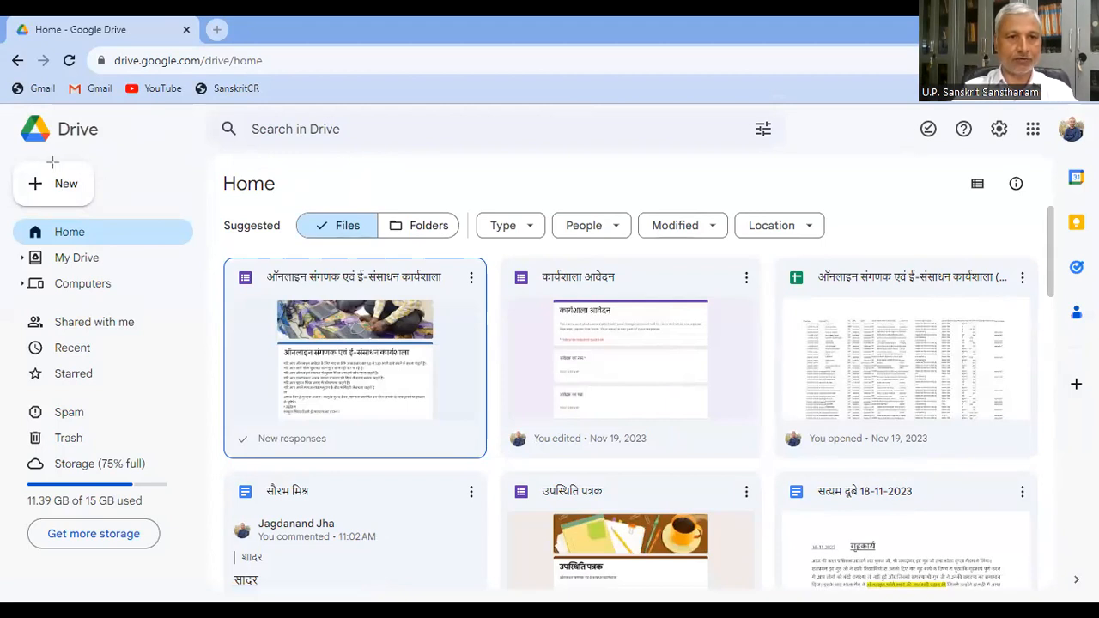
pyautogui.moveTo(49, 161); pyautogui.dragTo(94, 211)
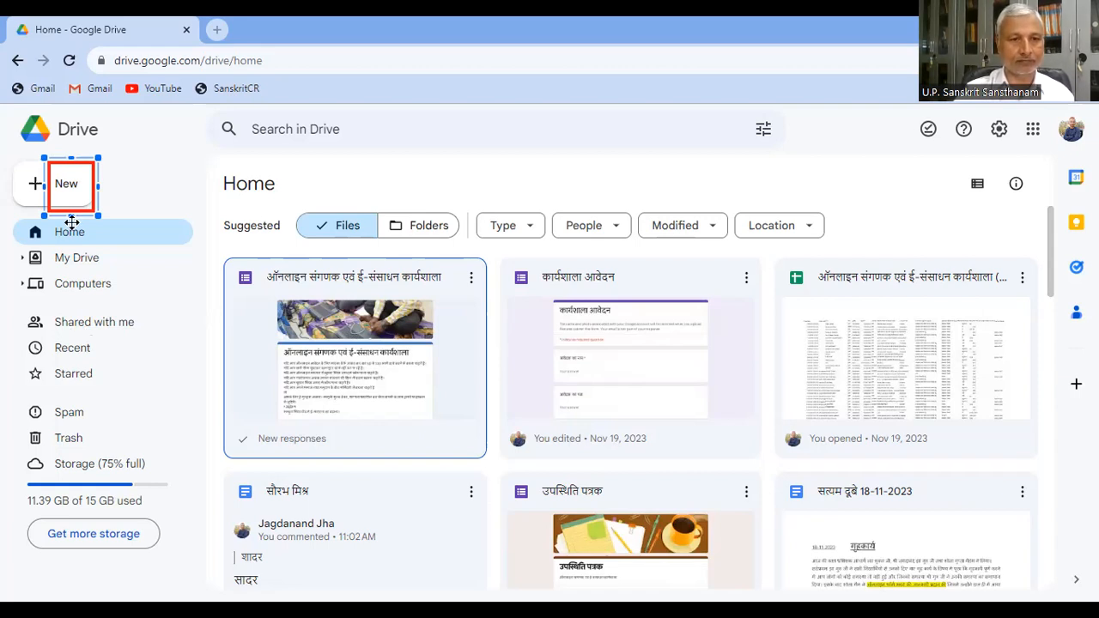
pyautogui.press('Delete')
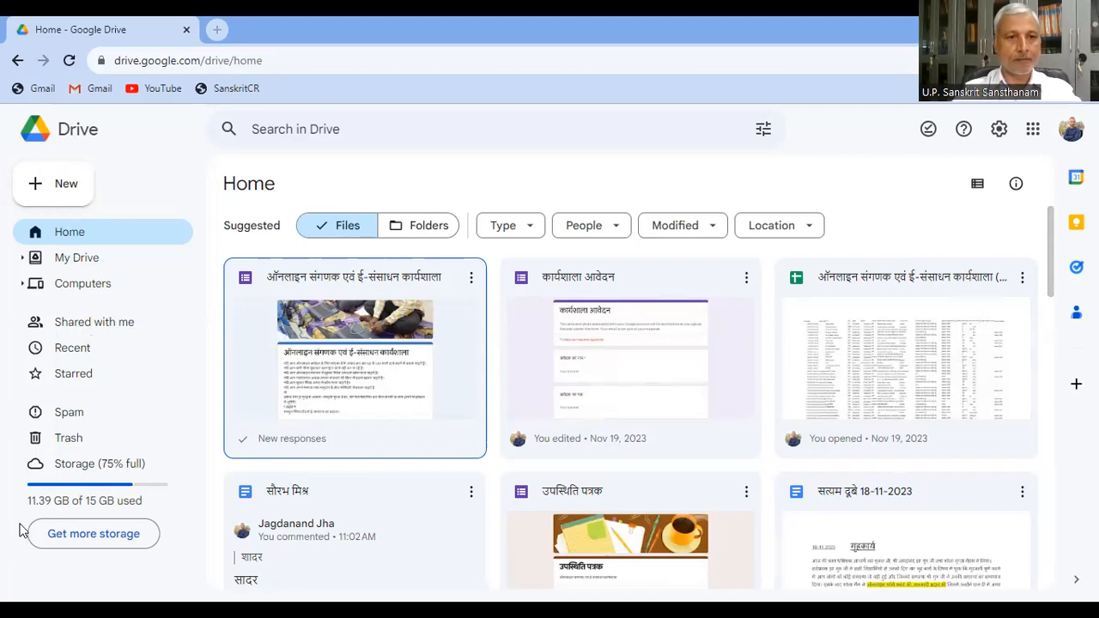
# Create a new blank Google Form from Drive and close the form's tab
pyautogui.click(71, 193)
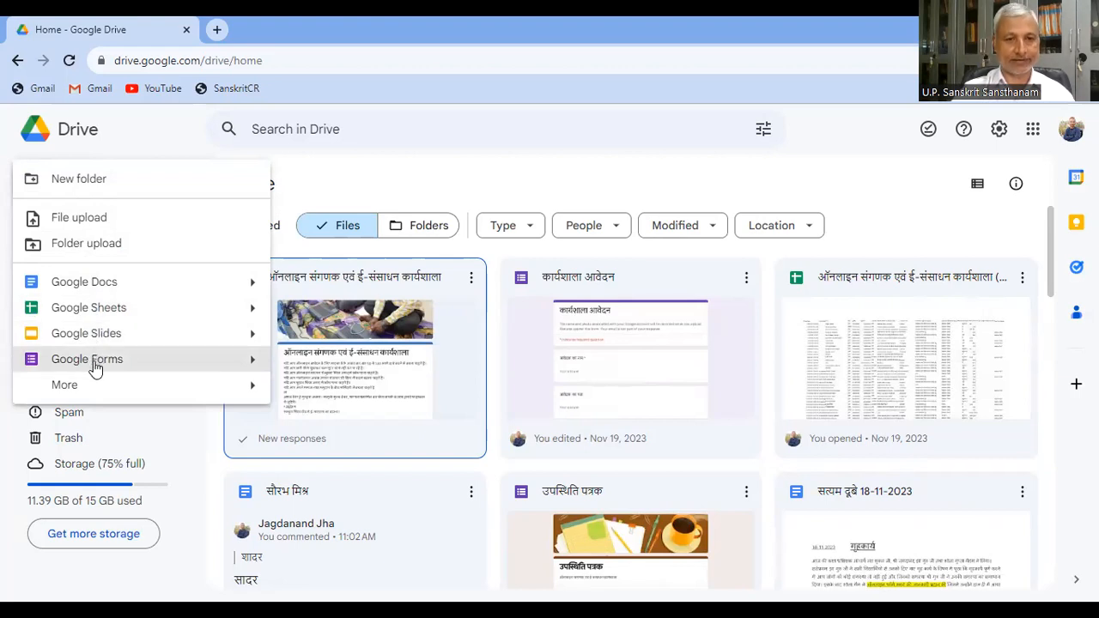
pyautogui.moveTo(75, 389)
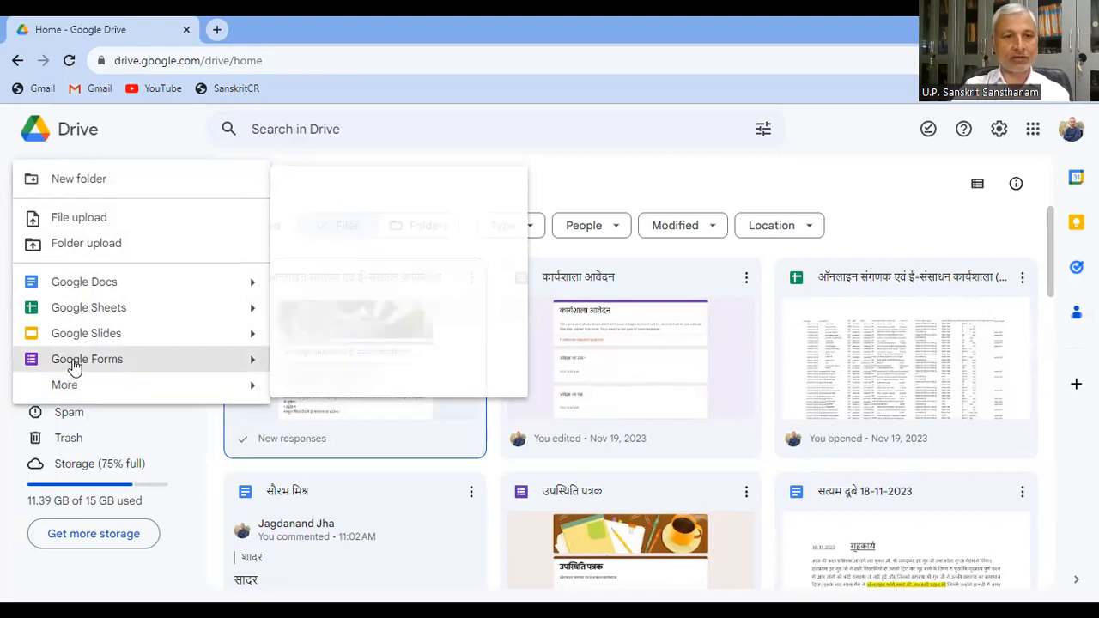
pyautogui.click(74, 367)
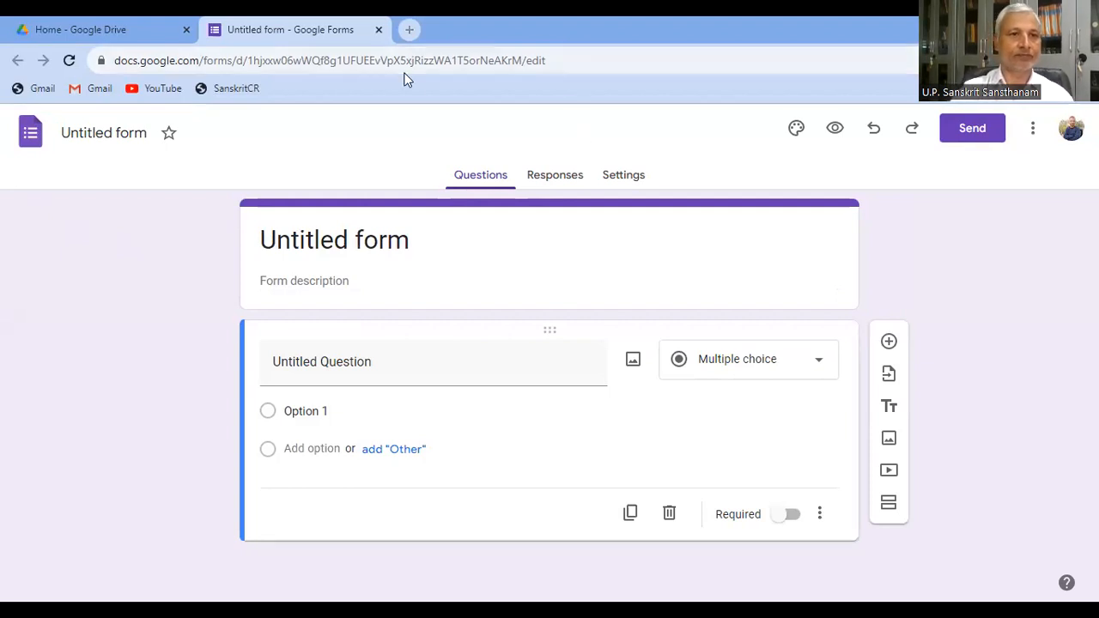
pyautogui.click(379, 30)
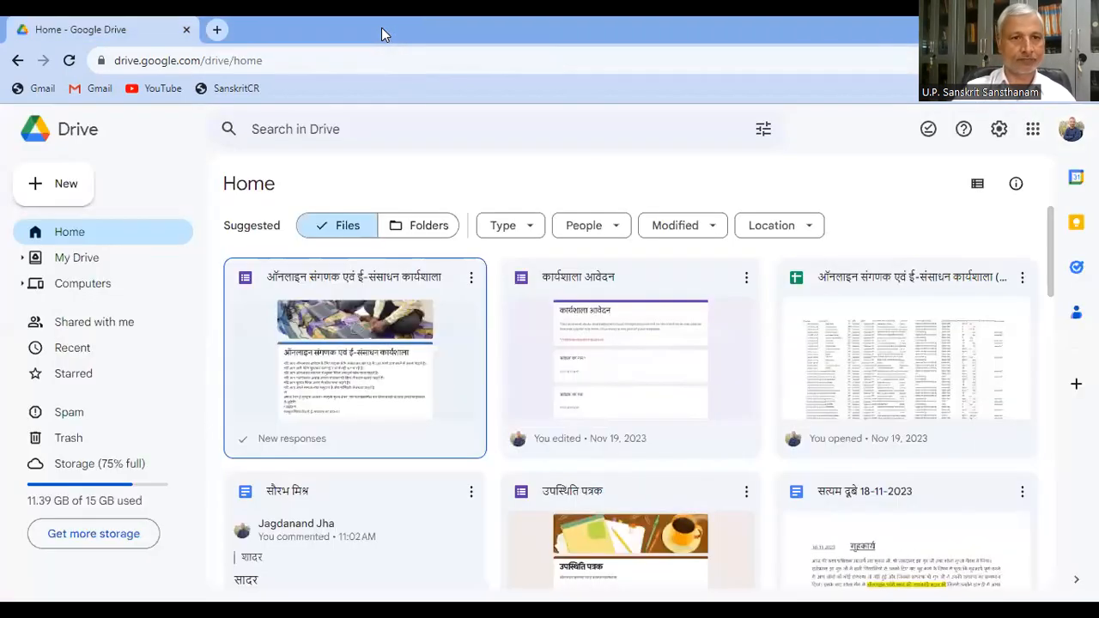
pyautogui.click(311, 54)
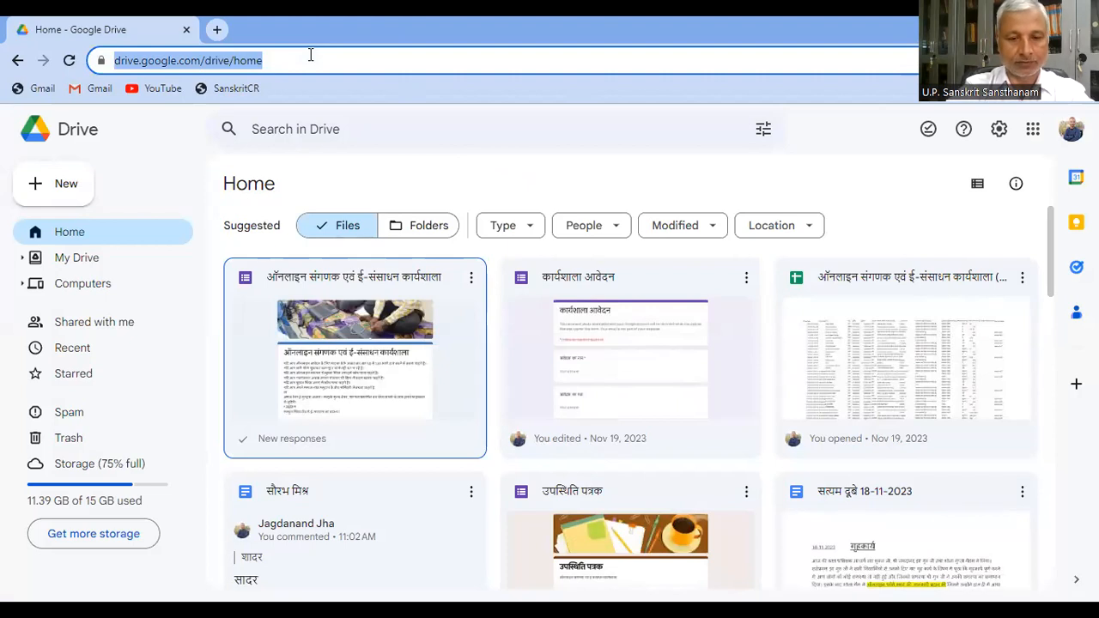
pyautogui.write('िदीस')
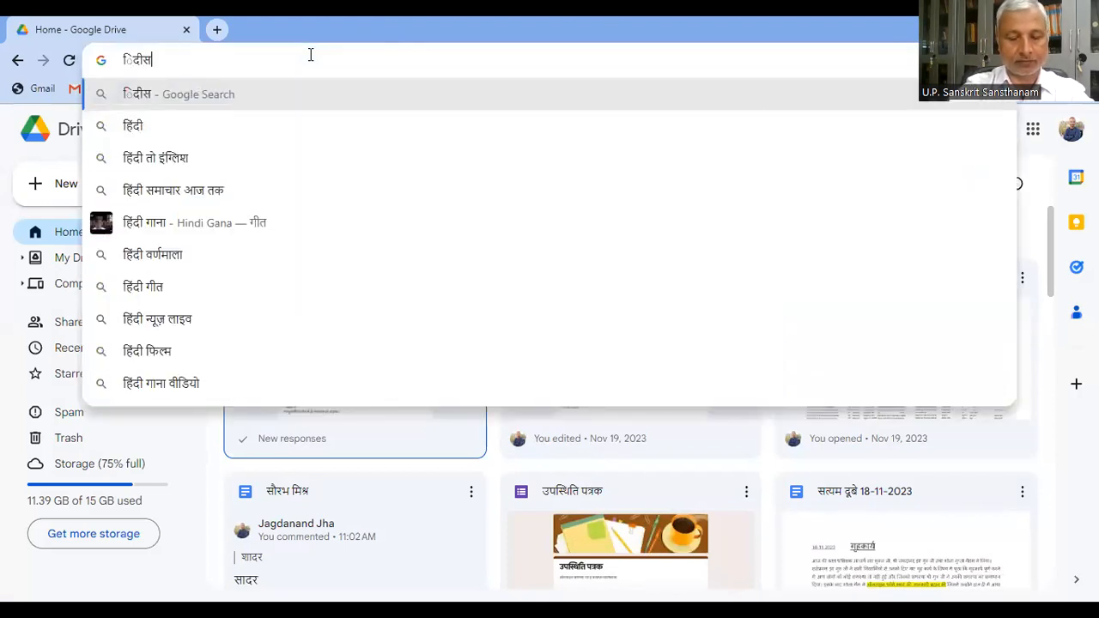
pyautogui.write(' ुद')
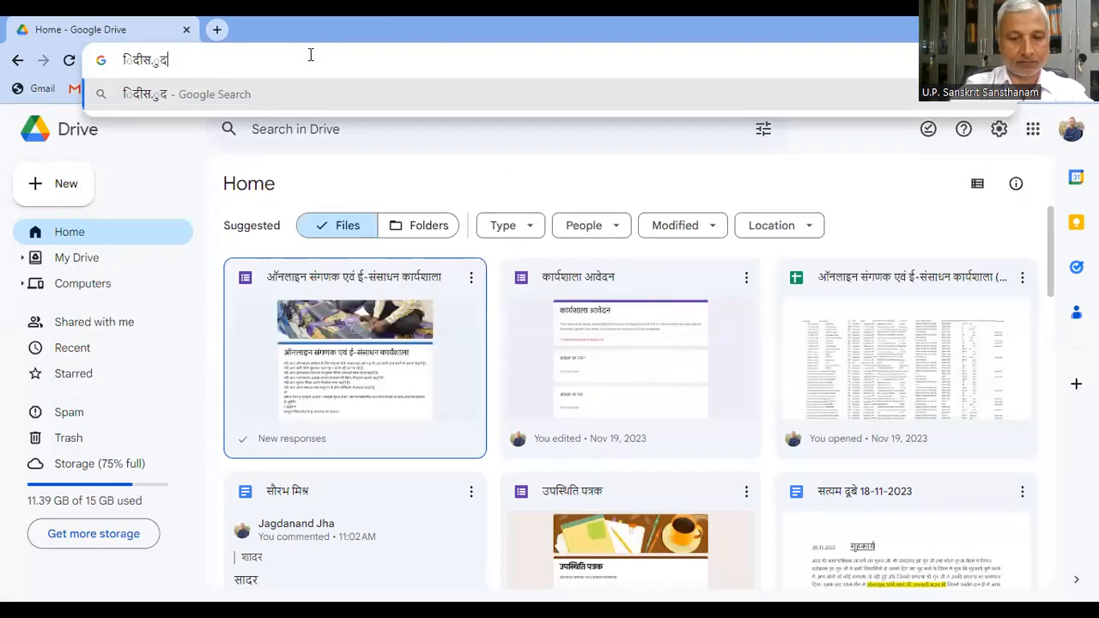
pyautogui.write('दुता')
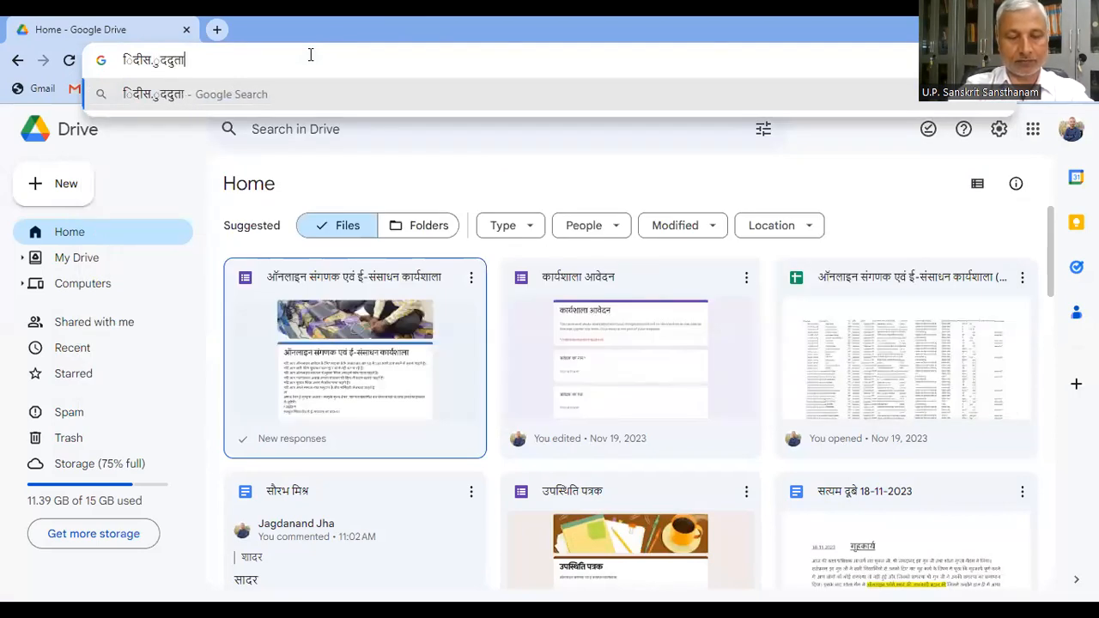
pyautogui.press('BackSpace')
pyautogui.press('BackSpace')
pyautogui.press('BackSpace')
pyautogui.press('BackSpace')
pyautogui.press('BackSpace')
pyautogui.press('BackSpace')
pyautogui.press('BackSpace')
pyautogui.press('BackSpace')
pyautogui.press('BackSpace')
pyautogui.press('BackSpace')
pyautogui.press('BackSpace')
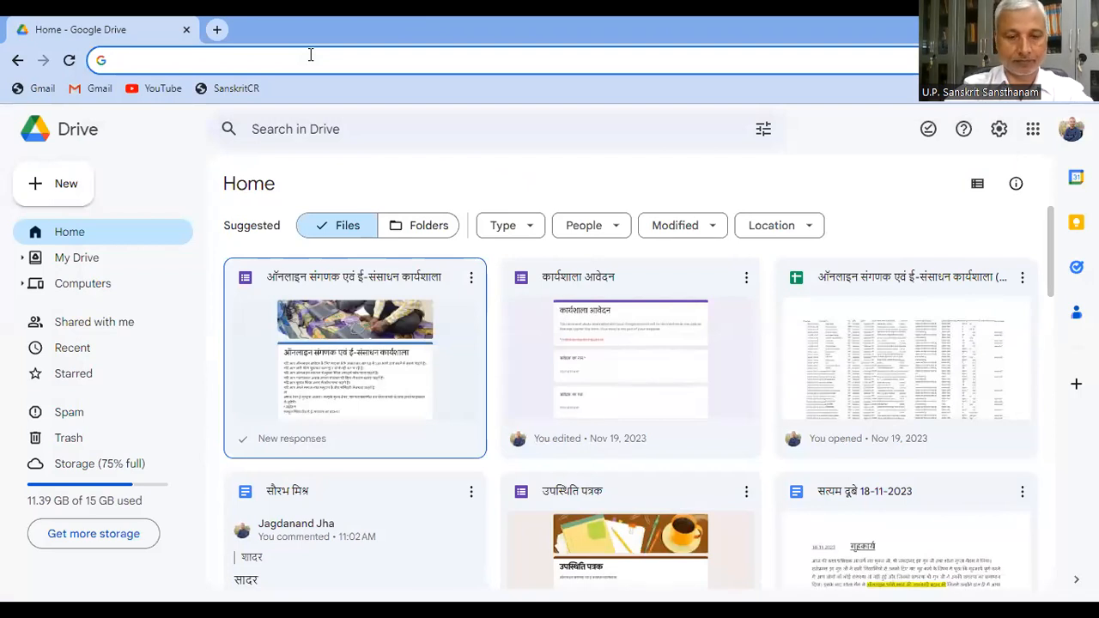
# Try to open Google Forms directly through the web address form.google.com
pyautogui.write('fo')
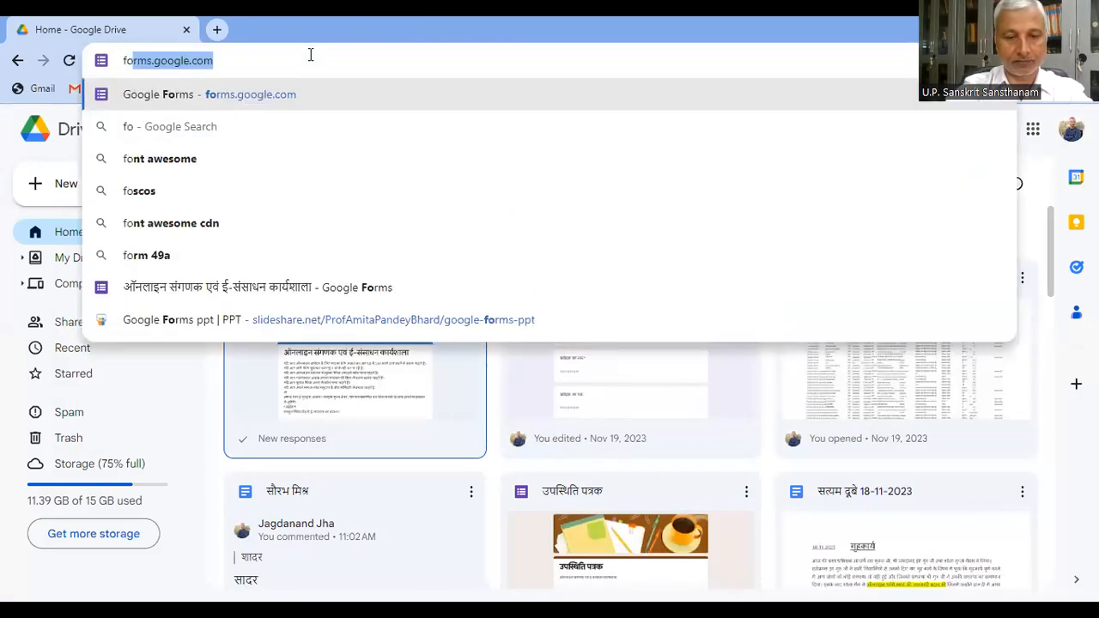
pyautogui.write('rm.goo')
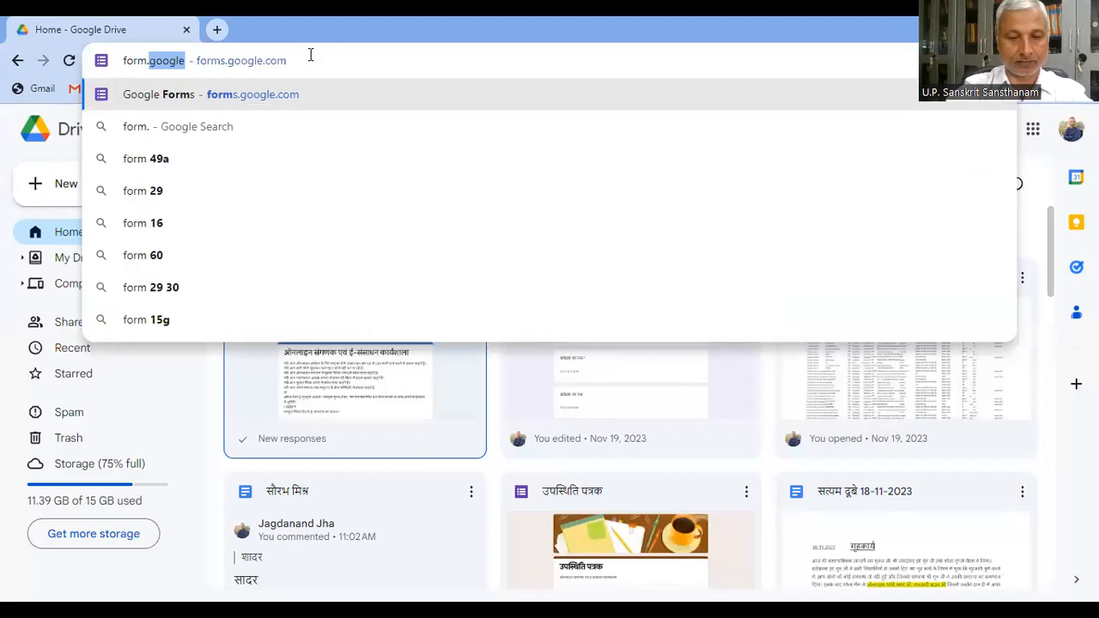
pyautogui.write('g')
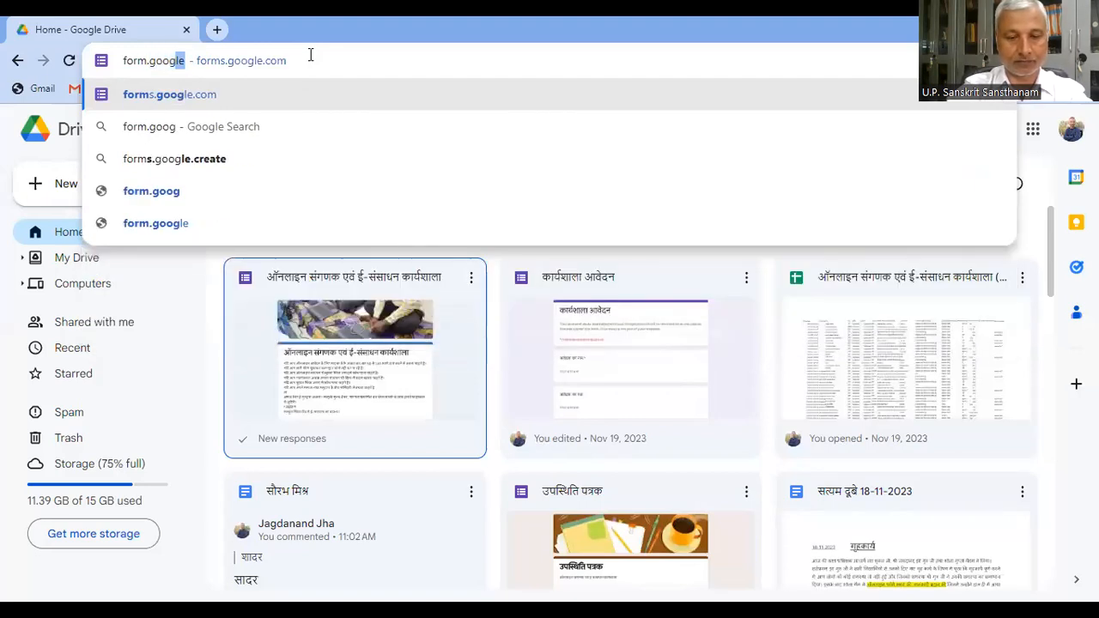
pyautogui.write('le')
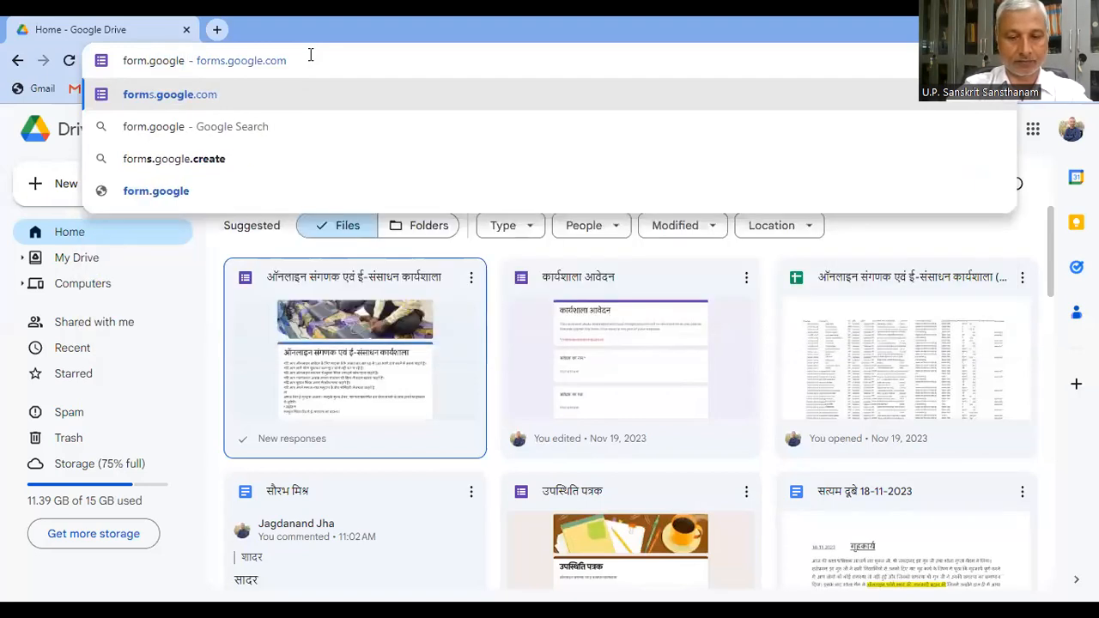
pyautogui.write('.com')
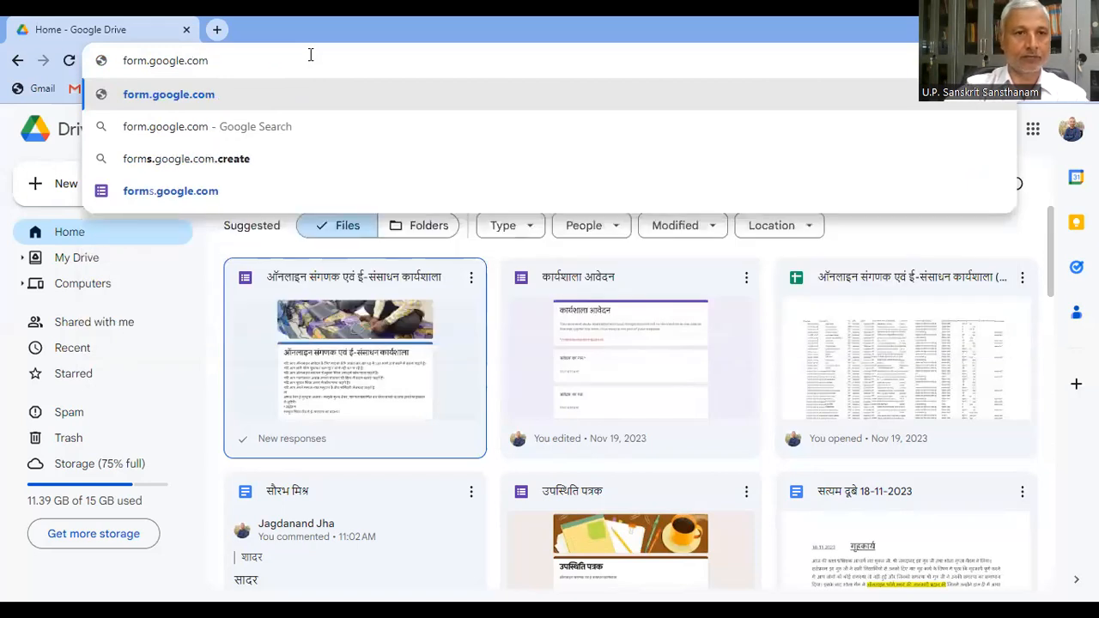
pyautogui.press('Return')
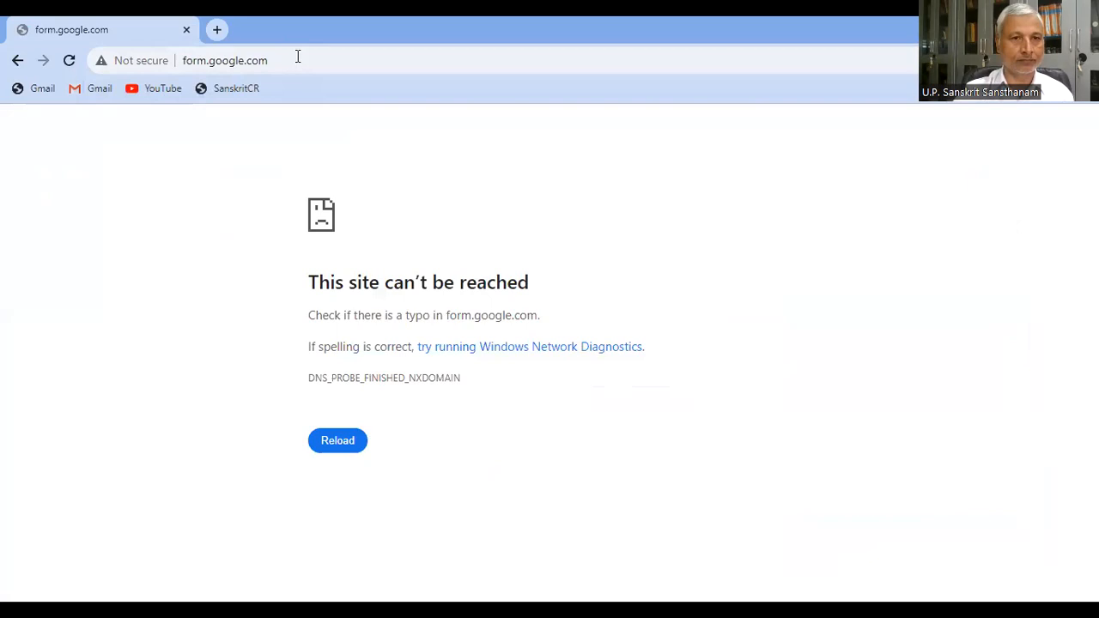
# Cut the web address down to google.com and add doc at its end
pyautogui.click(298, 57)
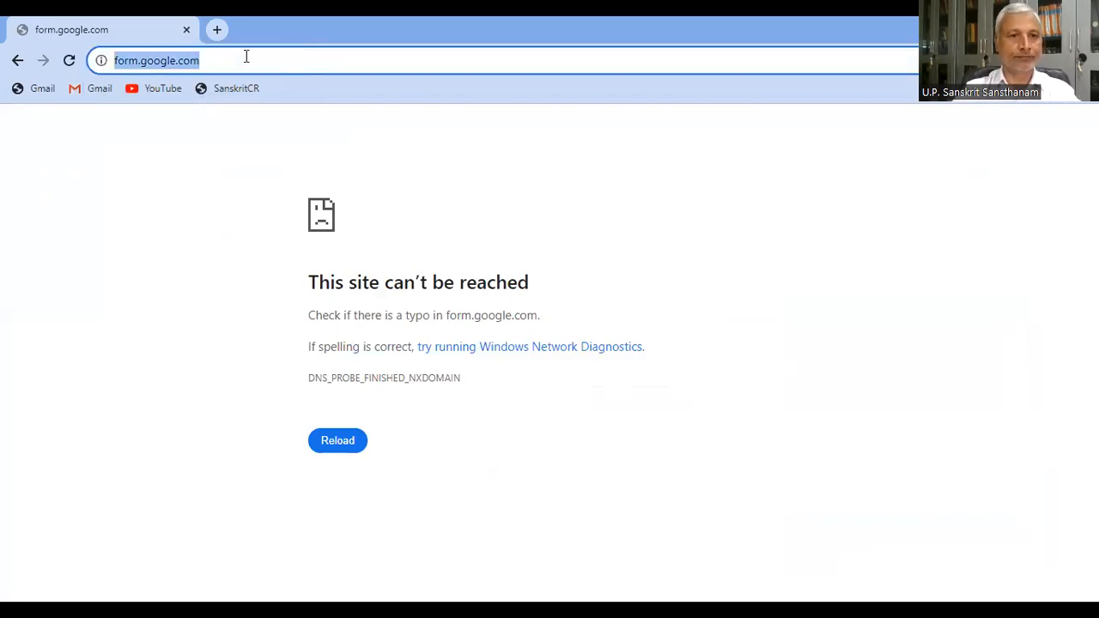
pyautogui.click(139, 61)
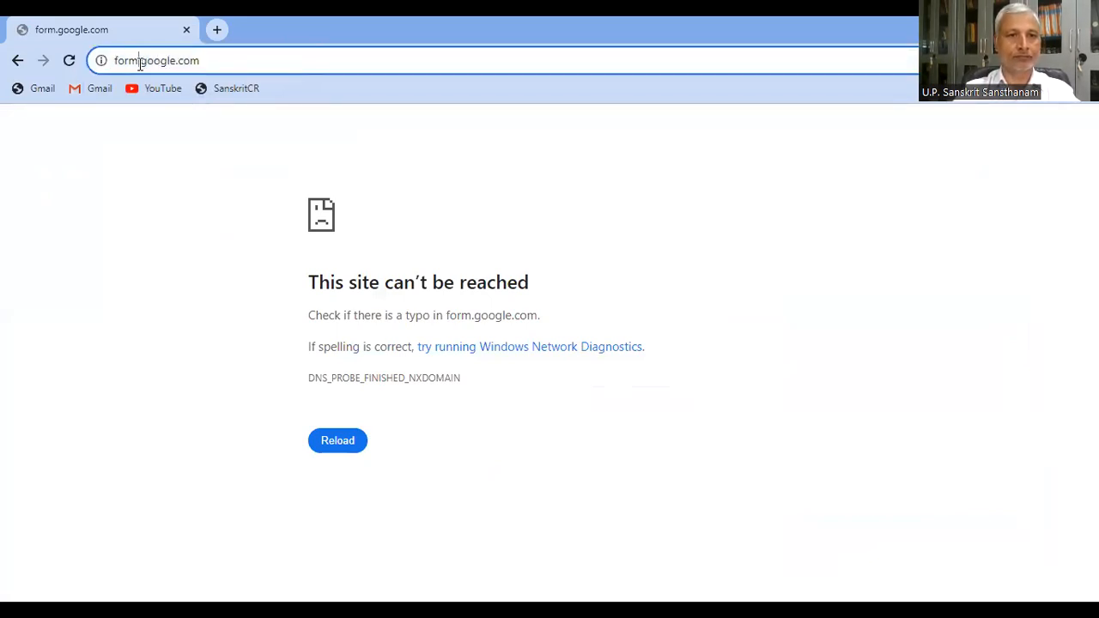
pyautogui.press('BackSpace')
pyautogui.press('BackSpace')
pyautogui.press('BackSpace')
pyautogui.press('BackSpace')
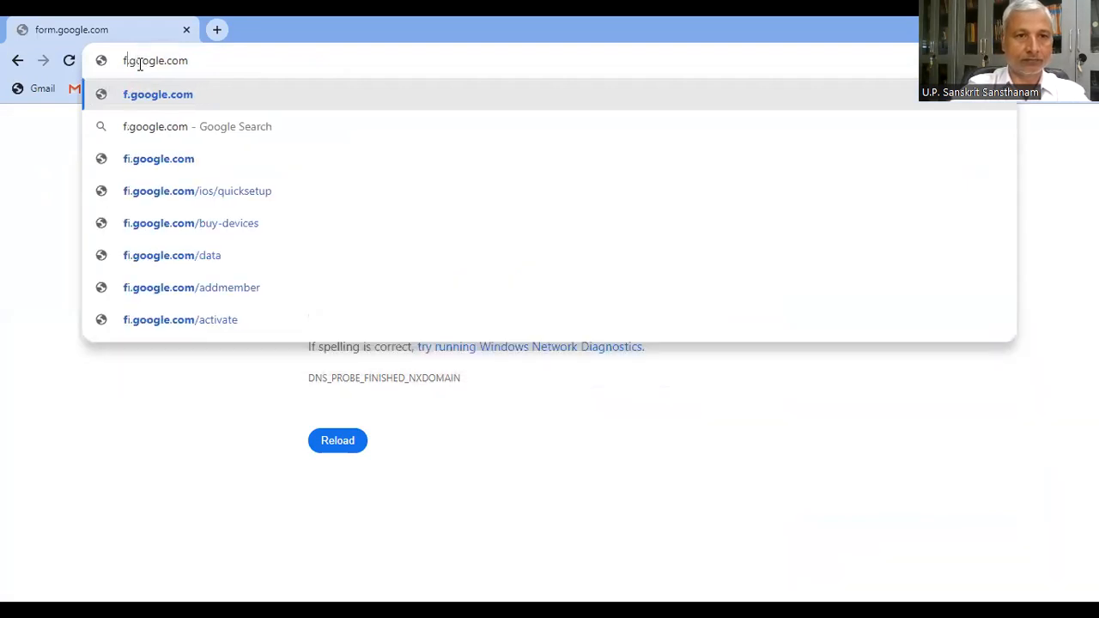
pyautogui.press('Delete')
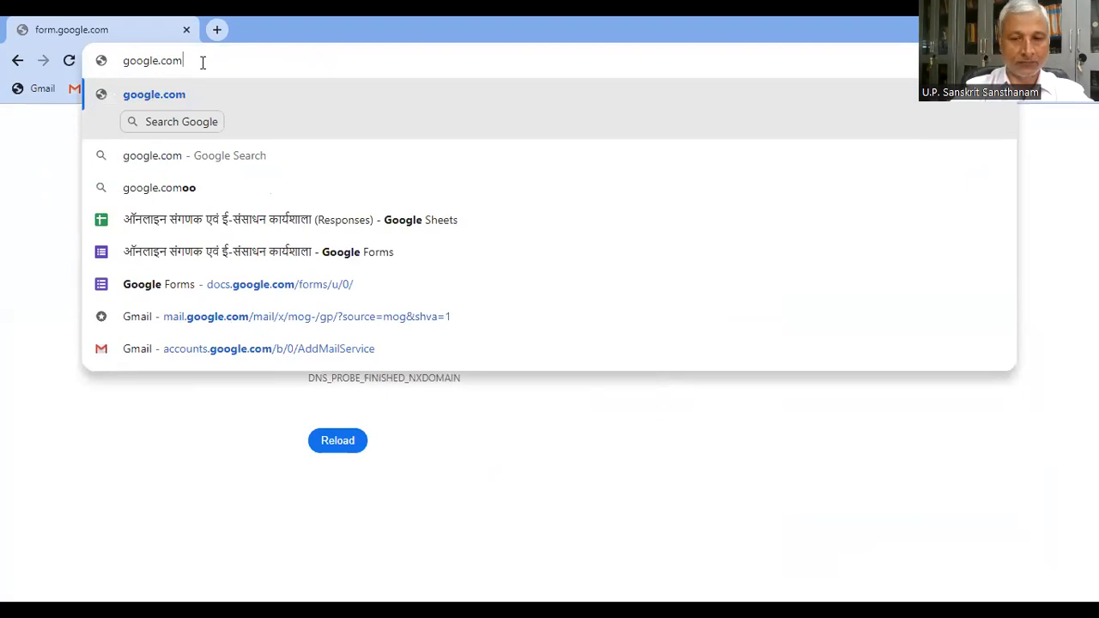
pyautogui.write('doc')
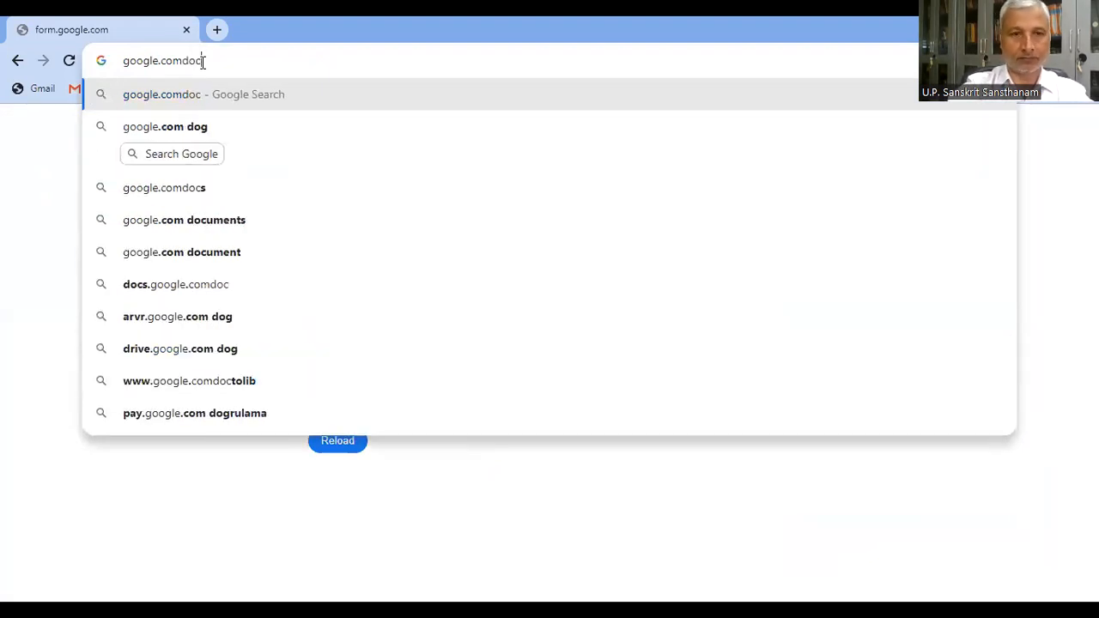
# Clear the web address and enter "dock." in its place
pyautogui.press('BackSpace')
pyautogui.press('BackSpace')
pyautogui.press('BackSpace')
pyautogui.press('BackSpace')
pyautogui.press('BackSpace')
pyautogui.press('BackSpace')
pyautogui.press('BackSpace')
pyautogui.press('BackSpace')
pyautogui.press('BackSpace')
pyautogui.press('BackSpace')
pyautogui.press('BackSpace')
pyautogui.press('BackSpace')
pyautogui.press('BackSpace')
pyautogui.write('d')
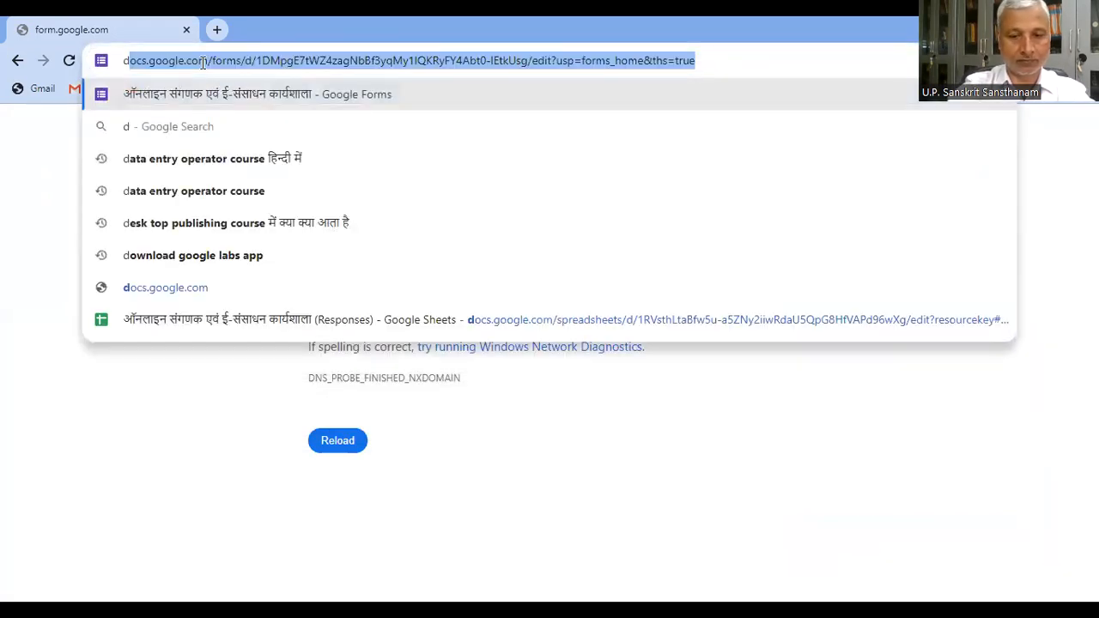
pyautogui.write('ock')
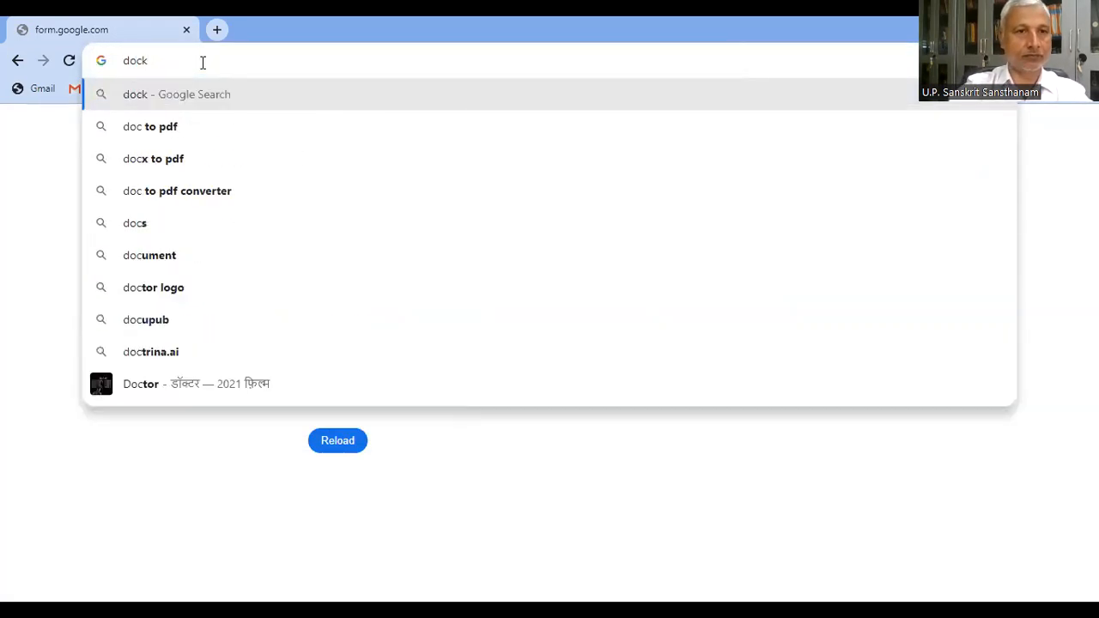
pyautogui.press('BackSpace')
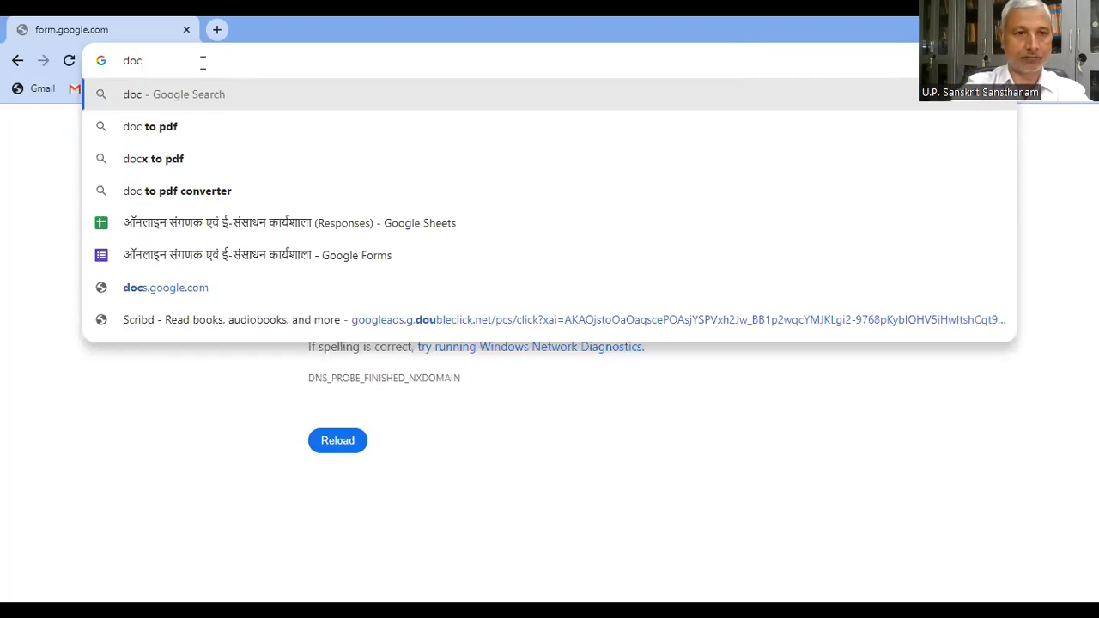
pyautogui.write('k')
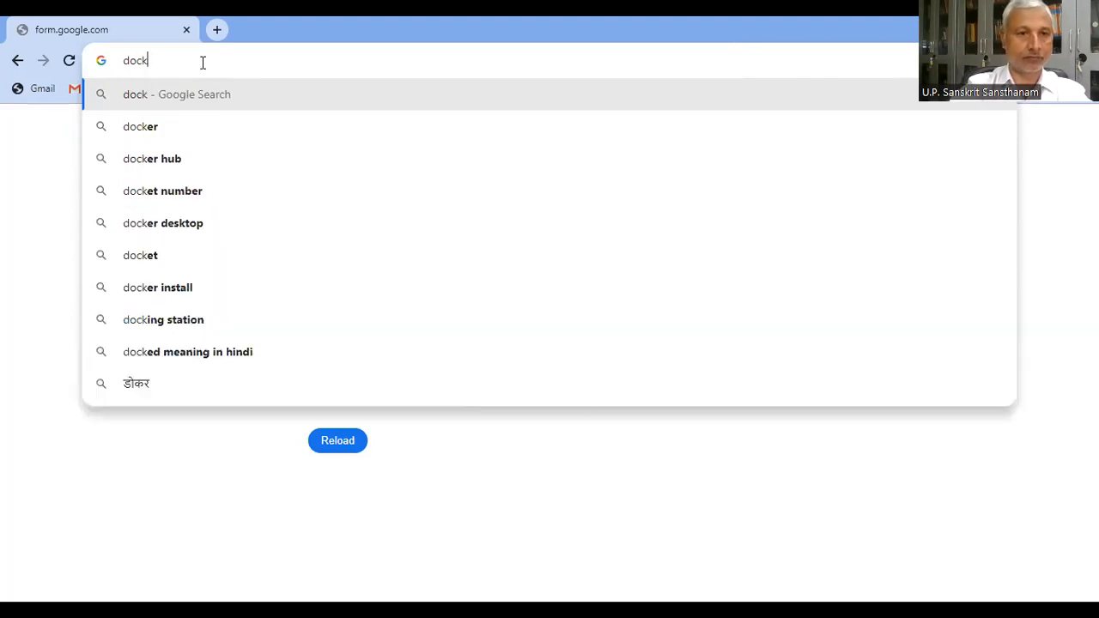
pyautogui.write('.')
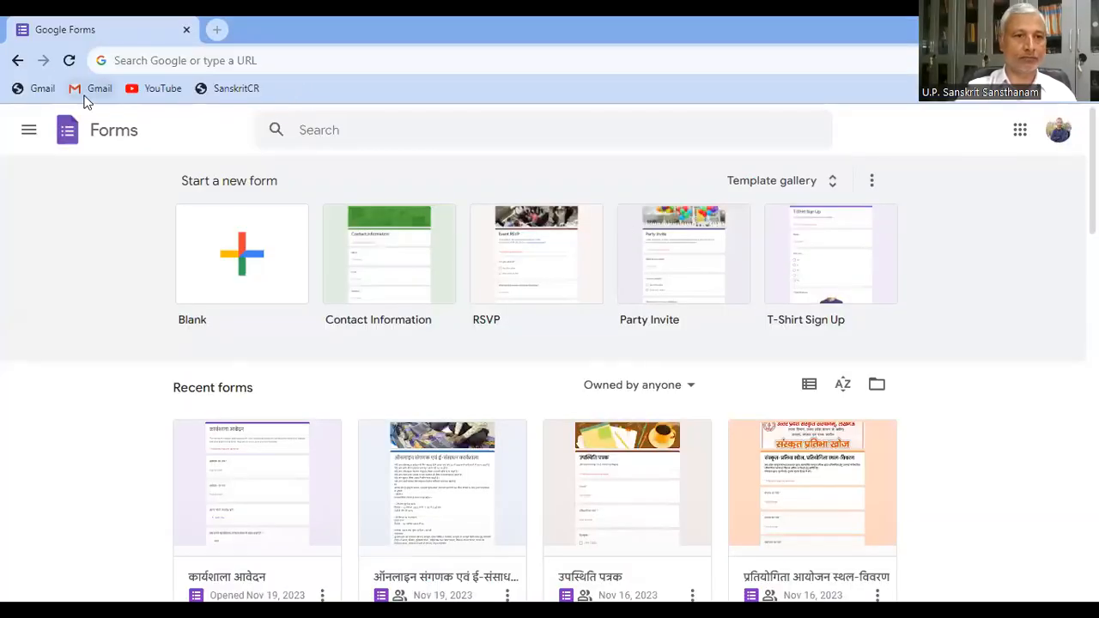
# Go back through the visited pages to the Google home page
pyautogui.click(19, 62)
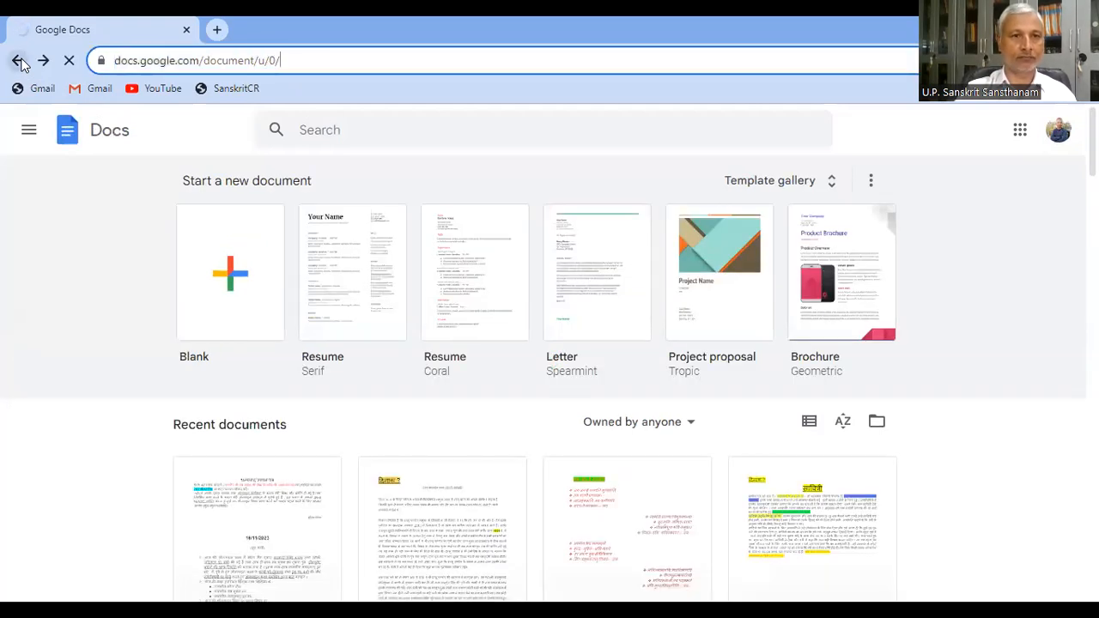
pyautogui.click(18, 61)
pyautogui.click(19, 62)
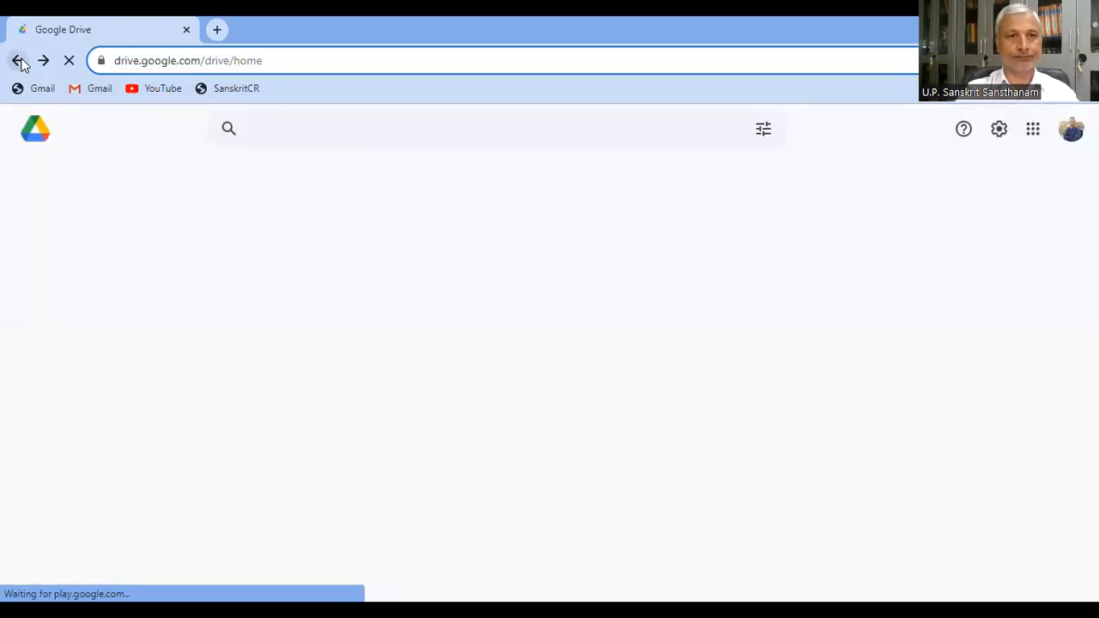
pyautogui.click(19, 62)
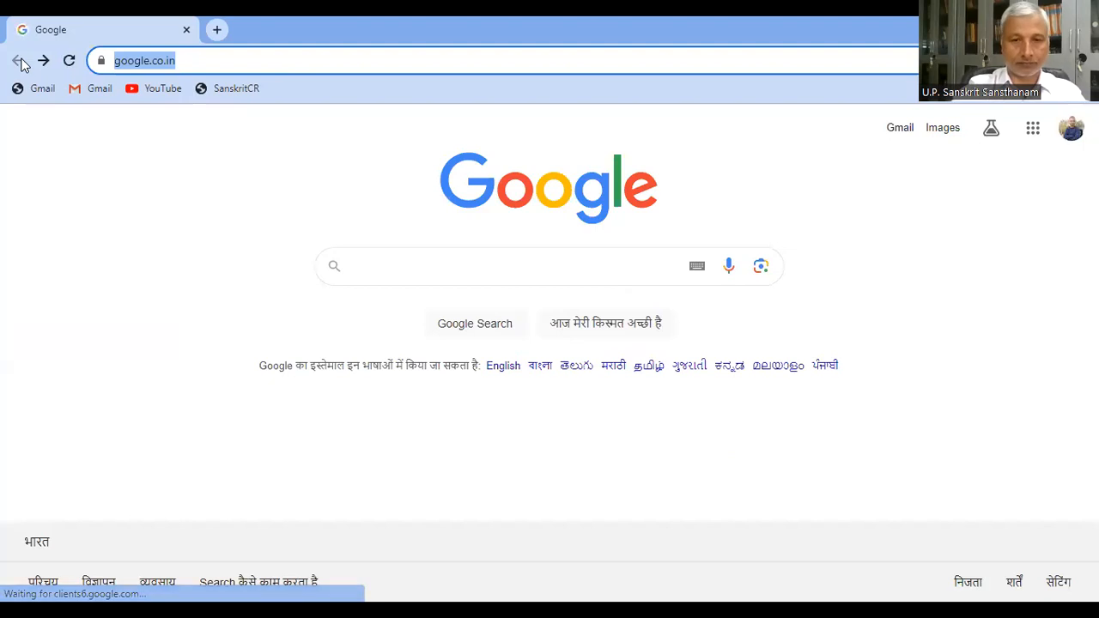
pyautogui.press('BackSpace')
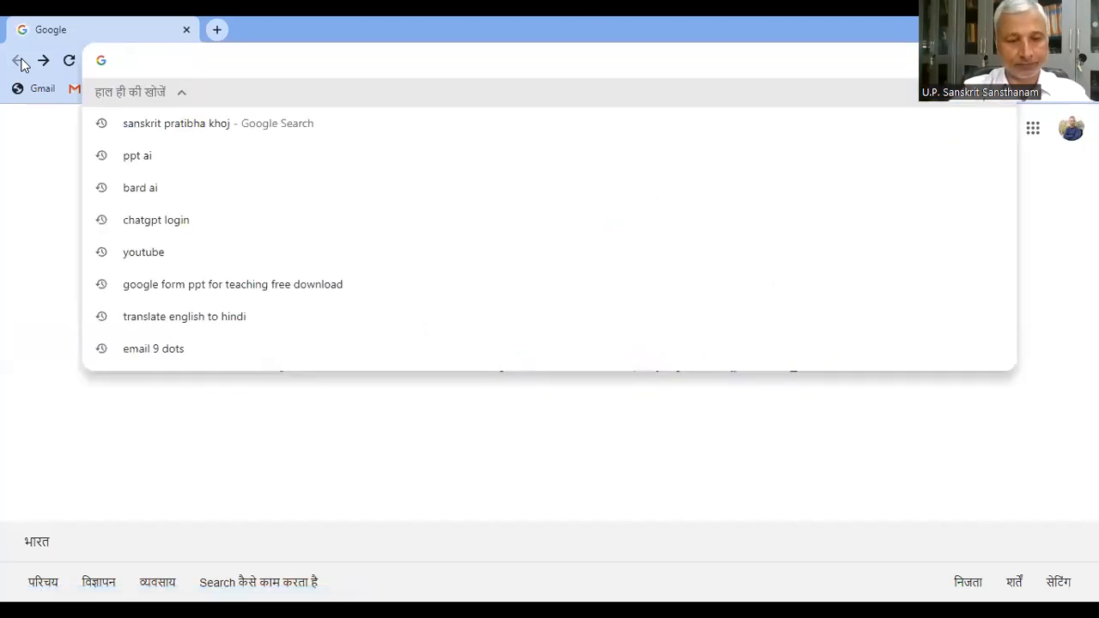
pyautogui.write('https://docs.google.com/forms/u/0/')
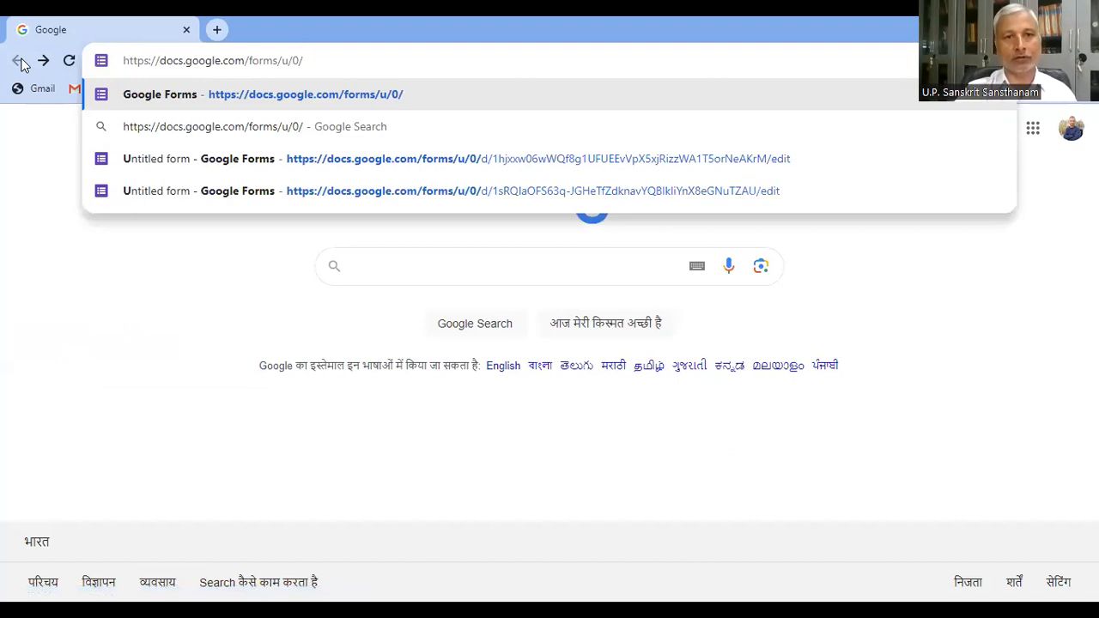
pyautogui.press('BackSpace')
pyautogui.press('BackSpace')
pyautogui.press('BackSpace')
pyautogui.press('BackSpace')
pyautogui.press('BackSpace')
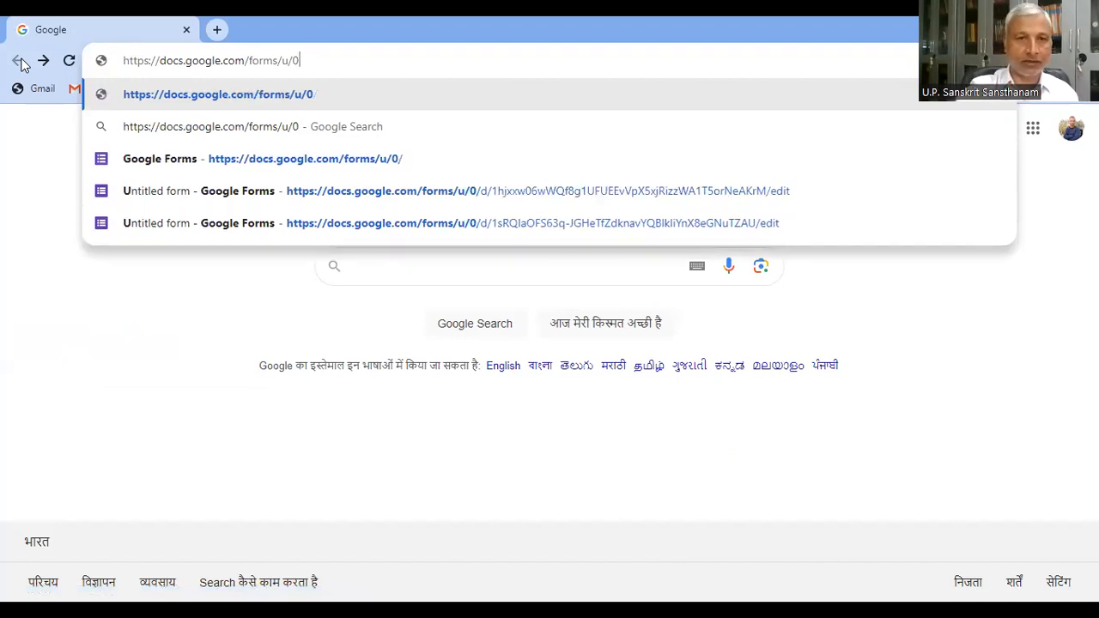
pyautogui.press('Return')
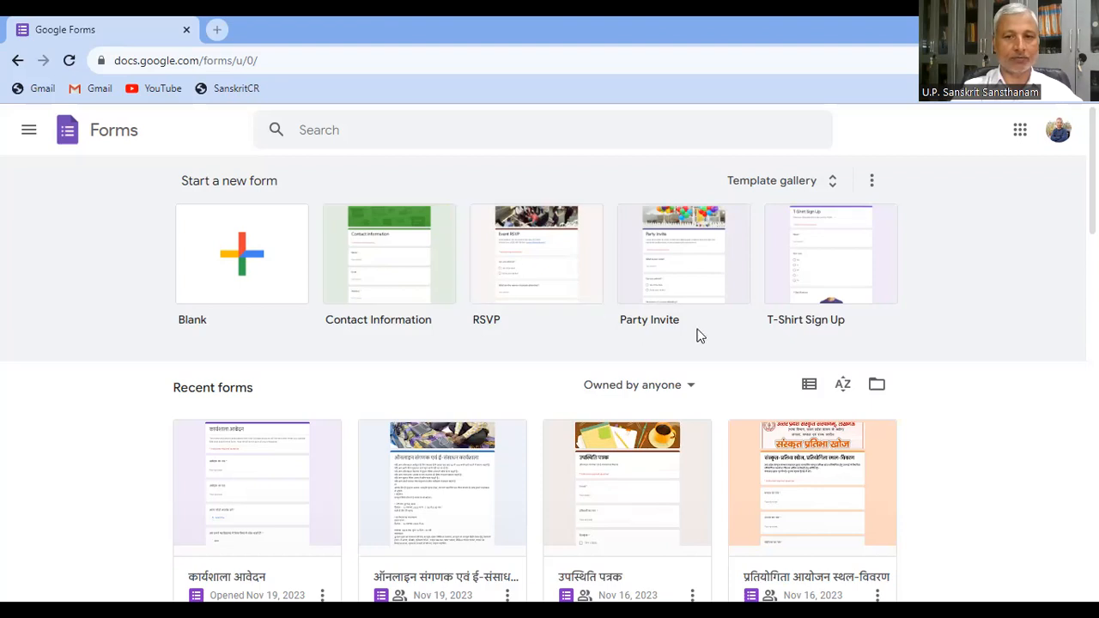
# Create a new blank form and name it प्रशिक्षण
pyautogui.click(254, 257)
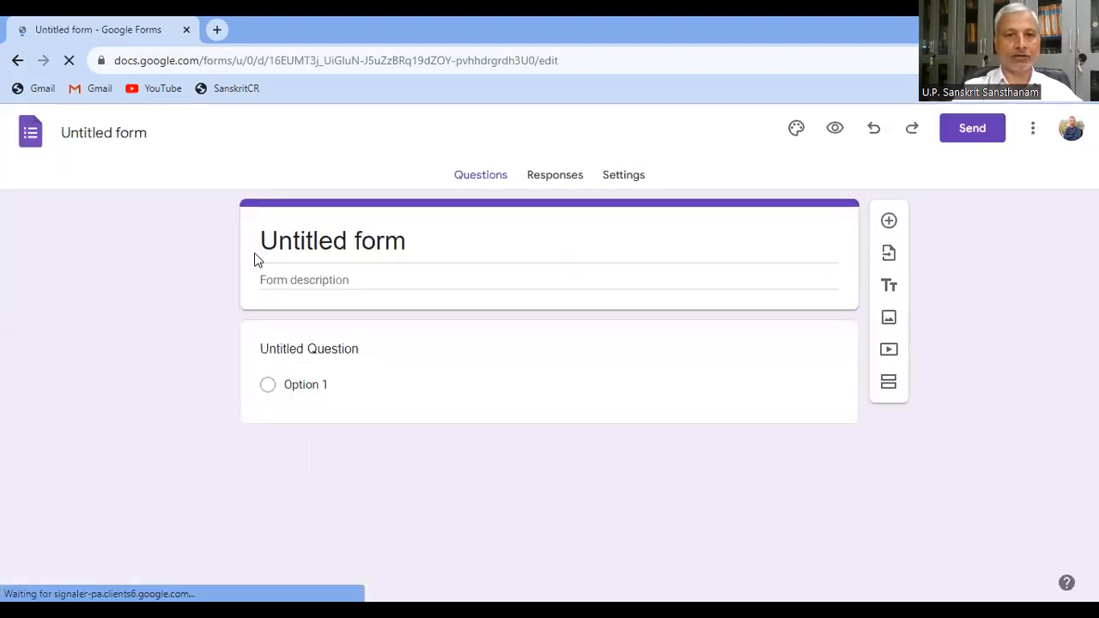
pyautogui.click(127, 130)
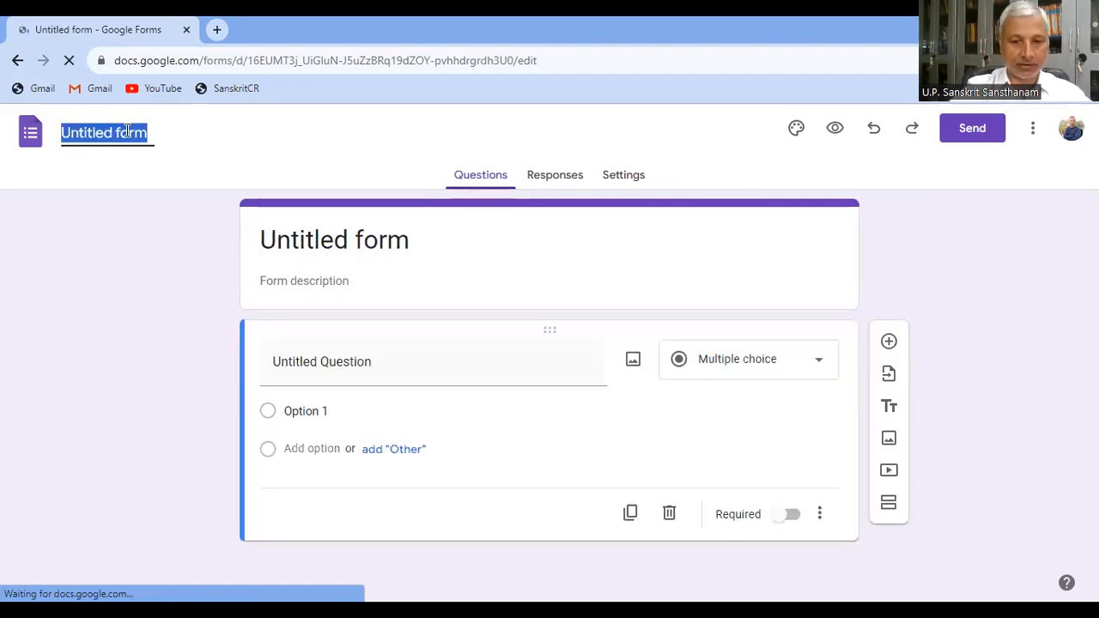
pyautogui.write('h')
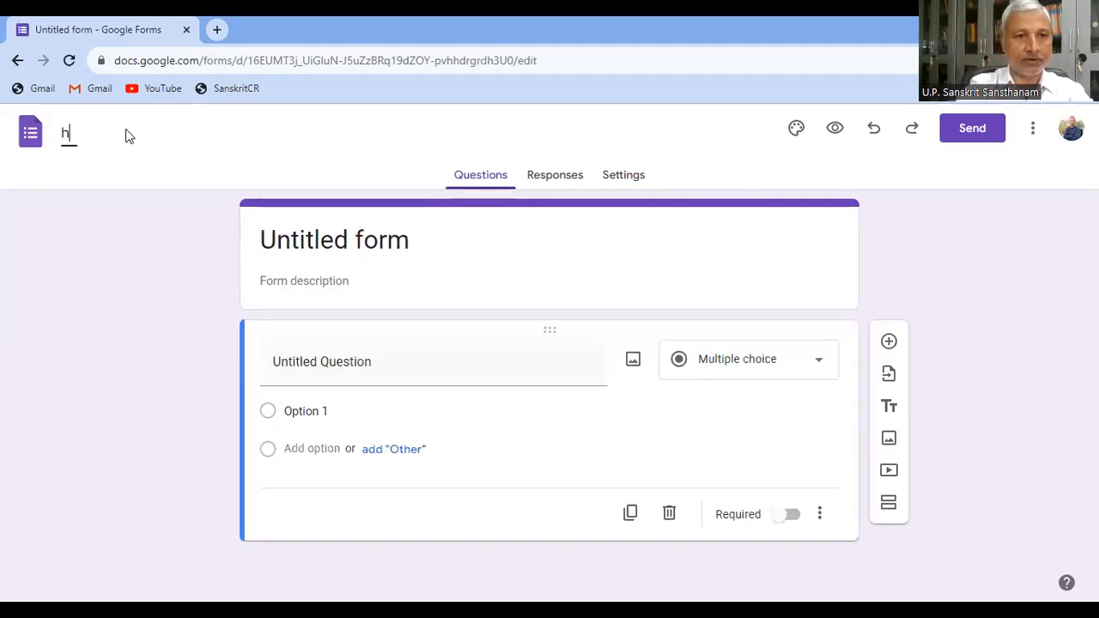
pyautogui.press('BackSpace')
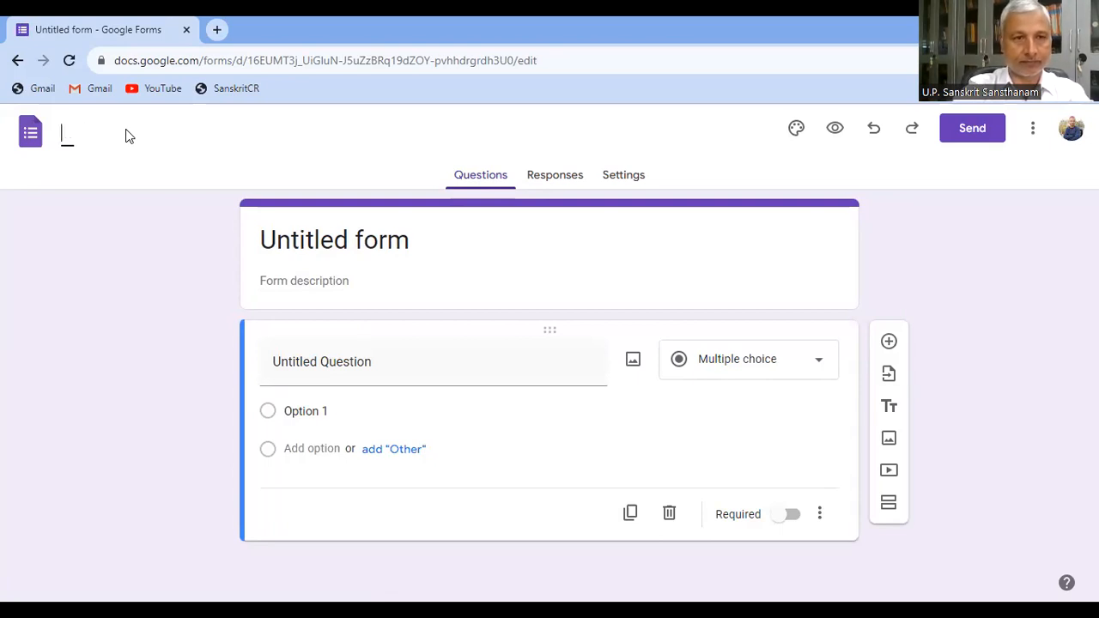
pyautogui.write('्रशिक्षण')
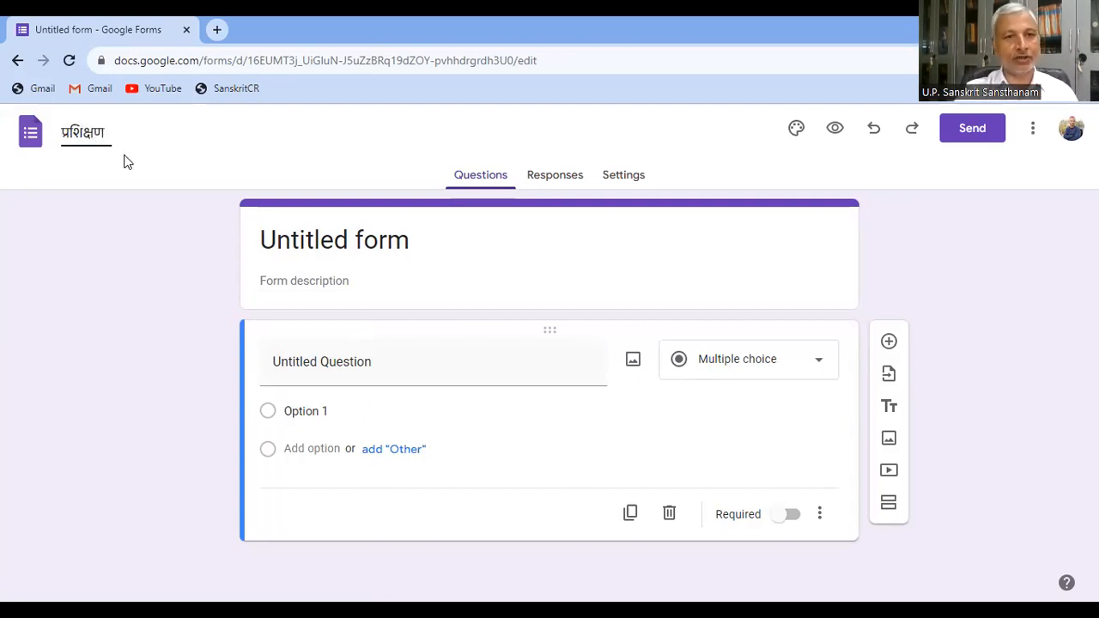
pyautogui.click(126, 162)
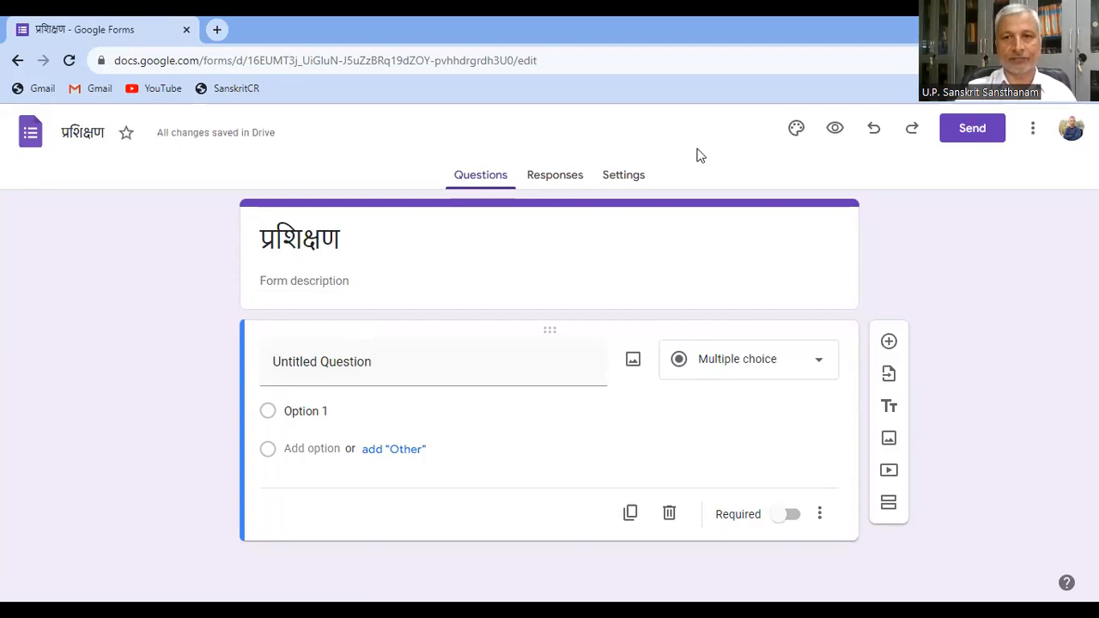
# Look through the form's theme settings, from text style and header image to color and background, and close them
pyautogui.click(797, 130)
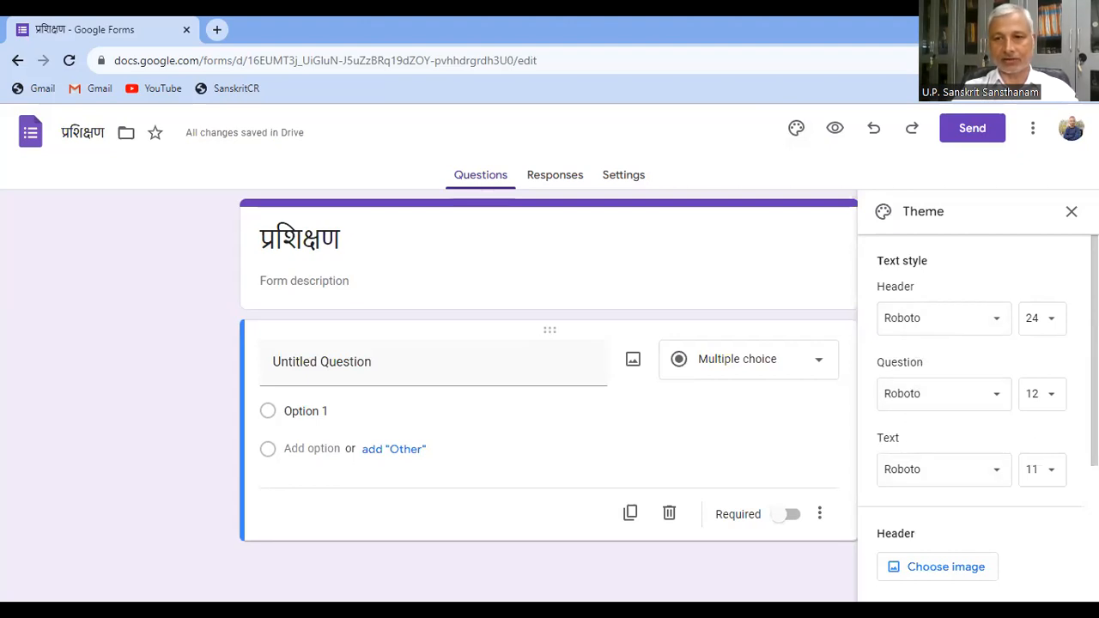
pyautogui.scroll(-3, 978, 412)
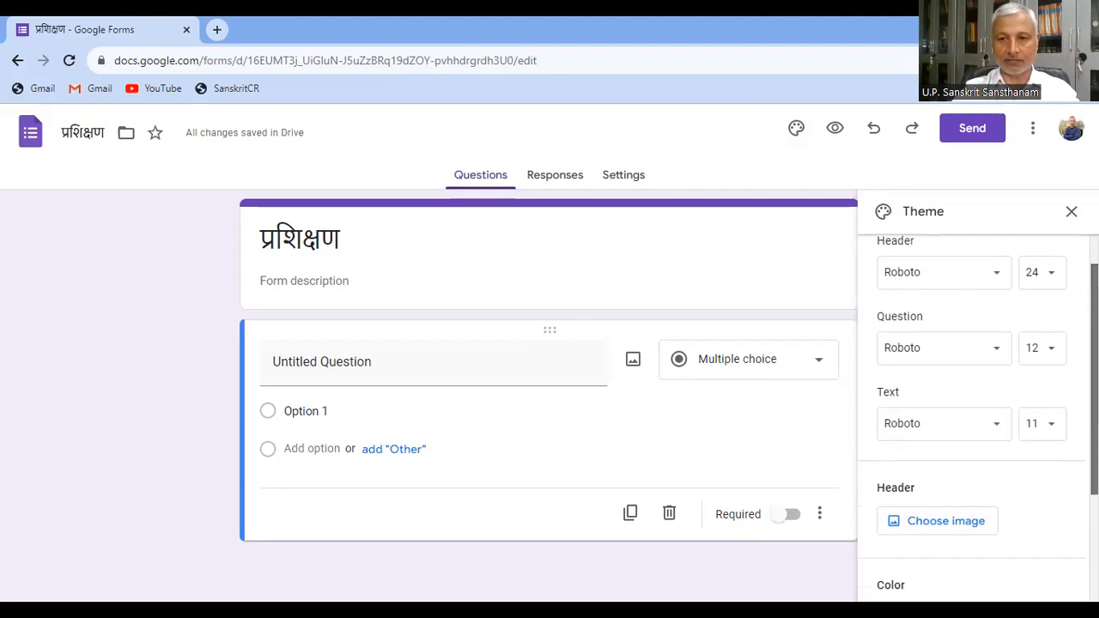
pyautogui.scroll(-2, 977, 412)
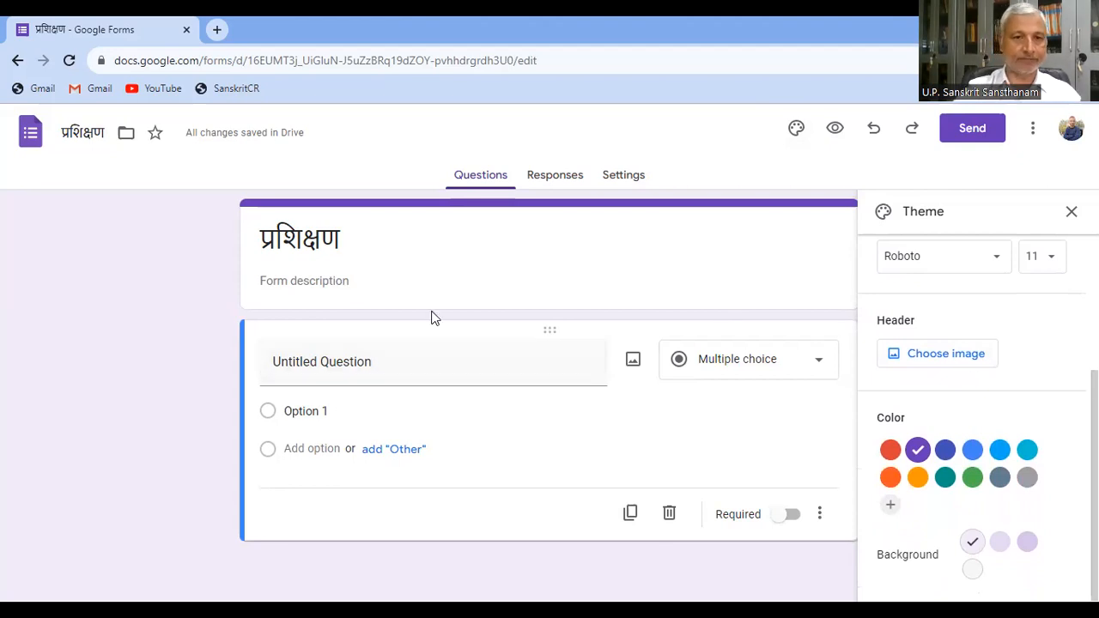
pyautogui.click(401, 258)
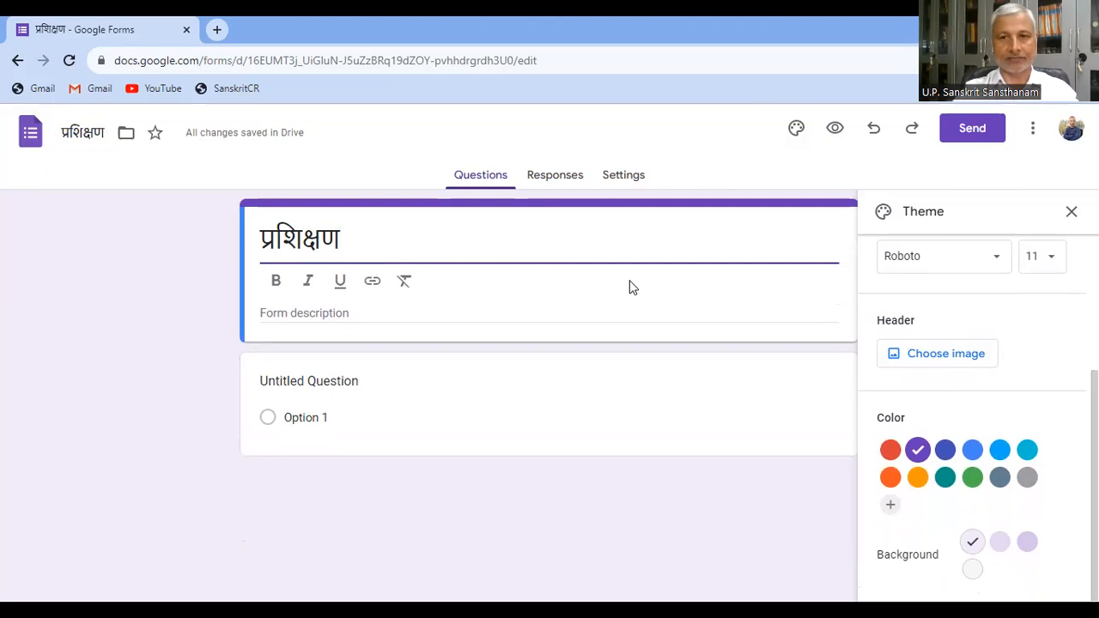
pyautogui.click(795, 128)
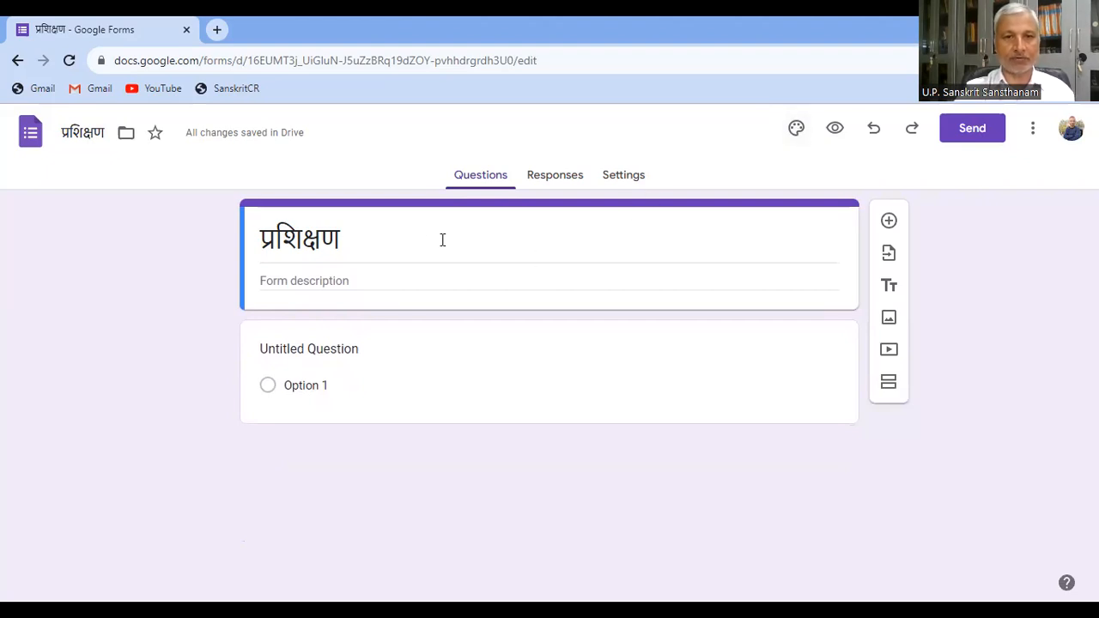
# Extend the form's heading to read प्रशिक्षण के लिए
pyautogui.click(363, 240)
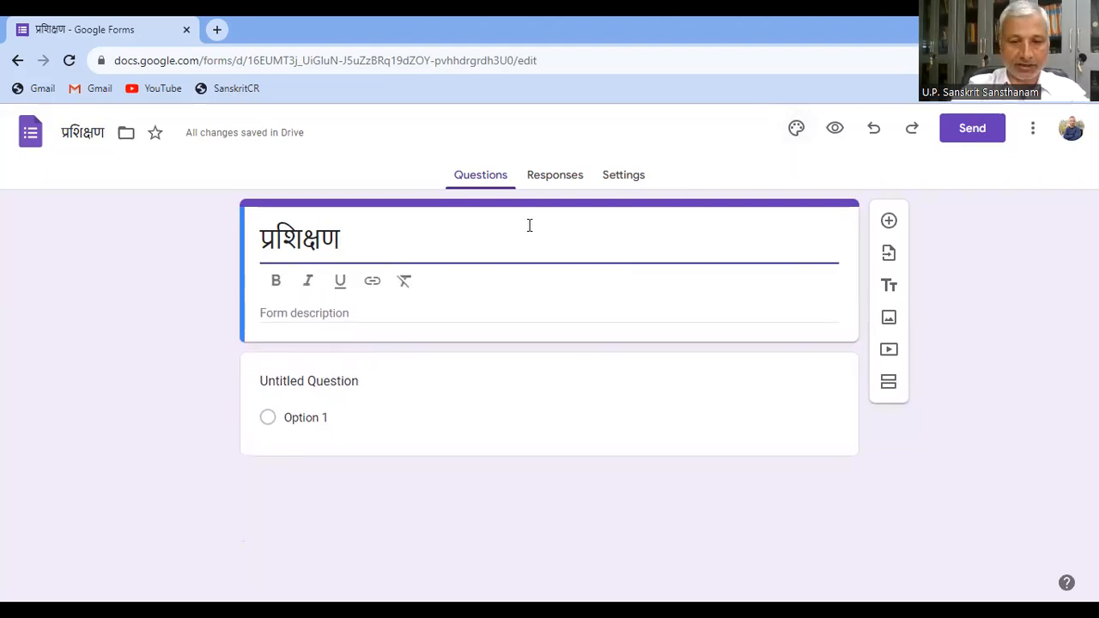
pyautogui.write('के लि')
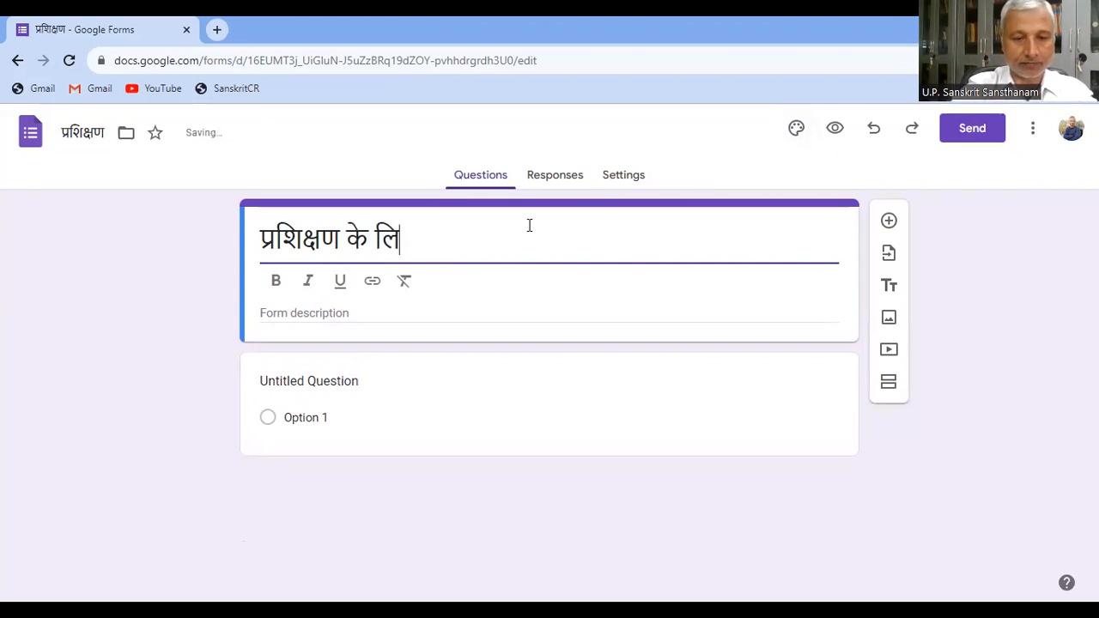
pyautogui.write('ए')
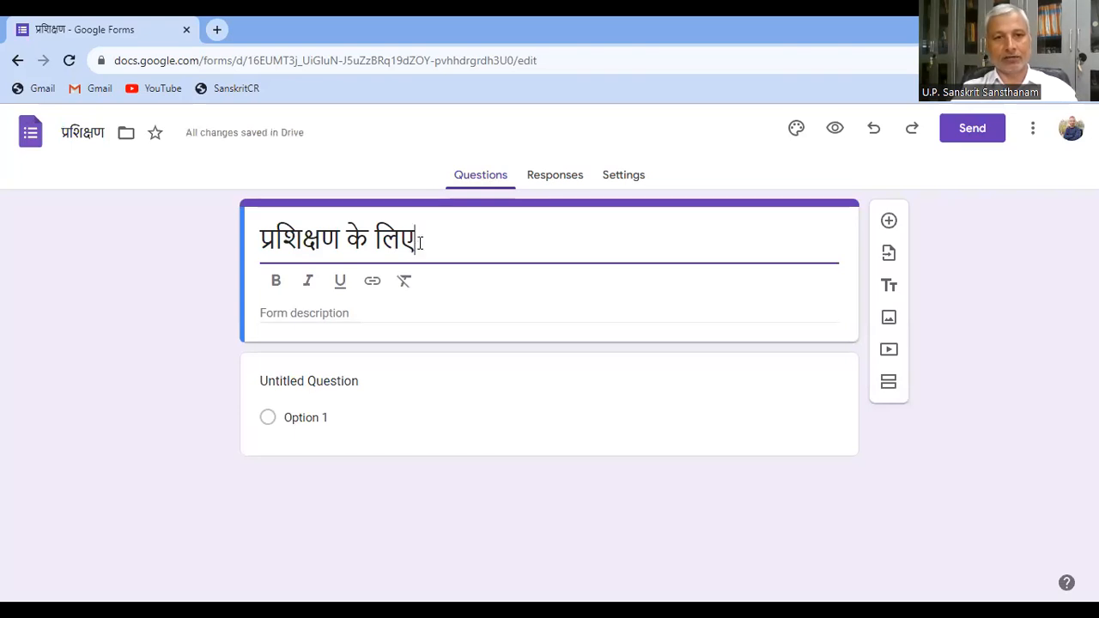
# Select the form heading and set the theme's header font to Times New Roman
pyautogui.moveTo(420, 242); pyautogui.dragTo(258, 239)
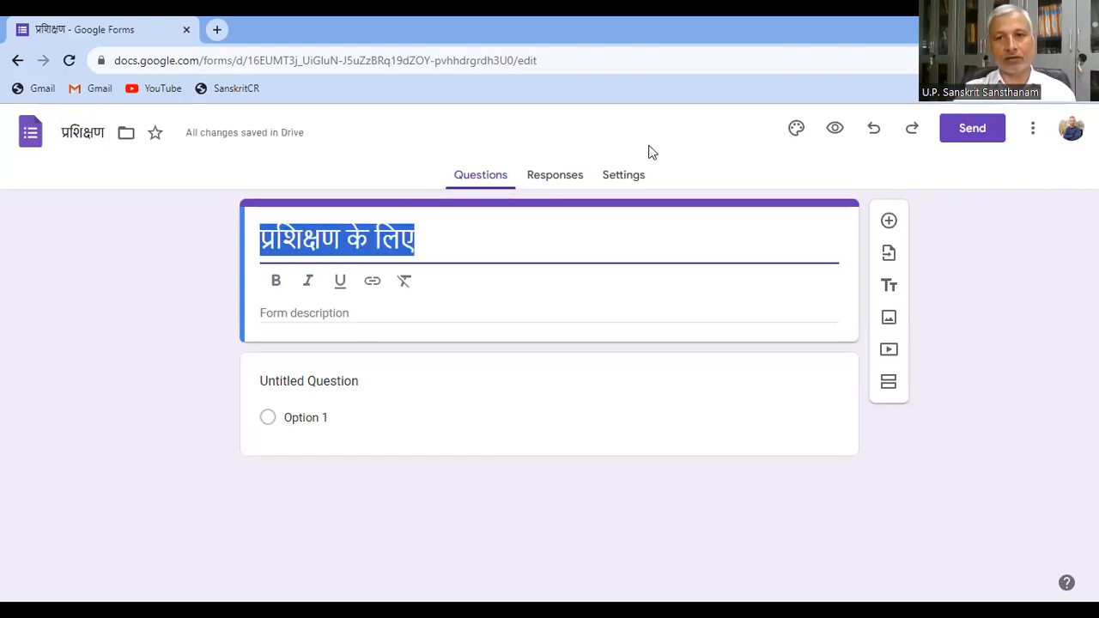
pyautogui.click(795, 131)
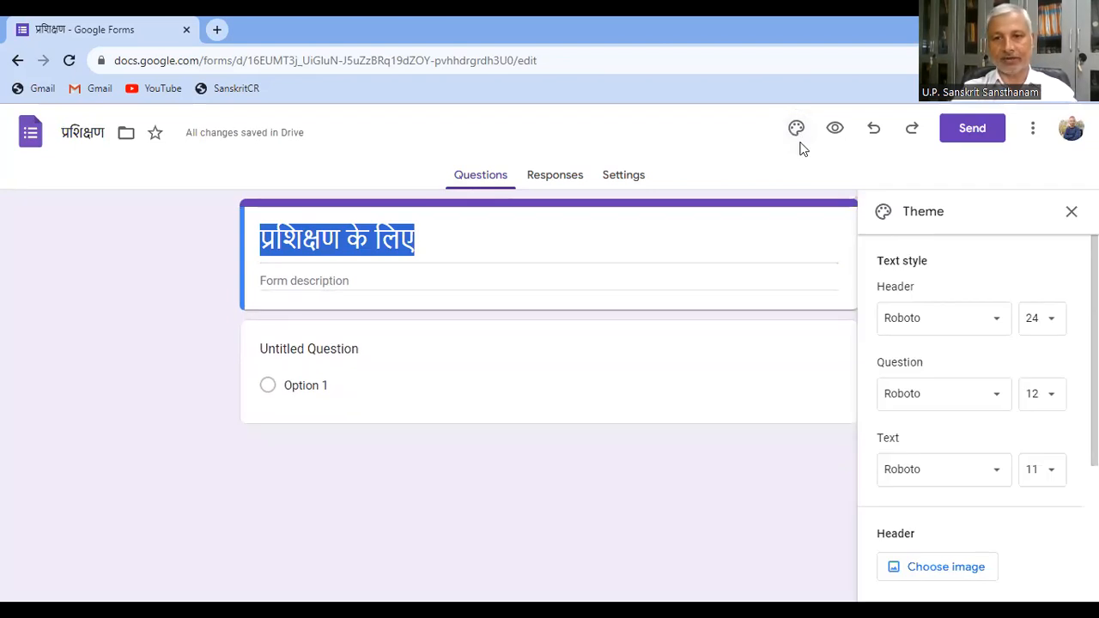
pyautogui.click(996, 324)
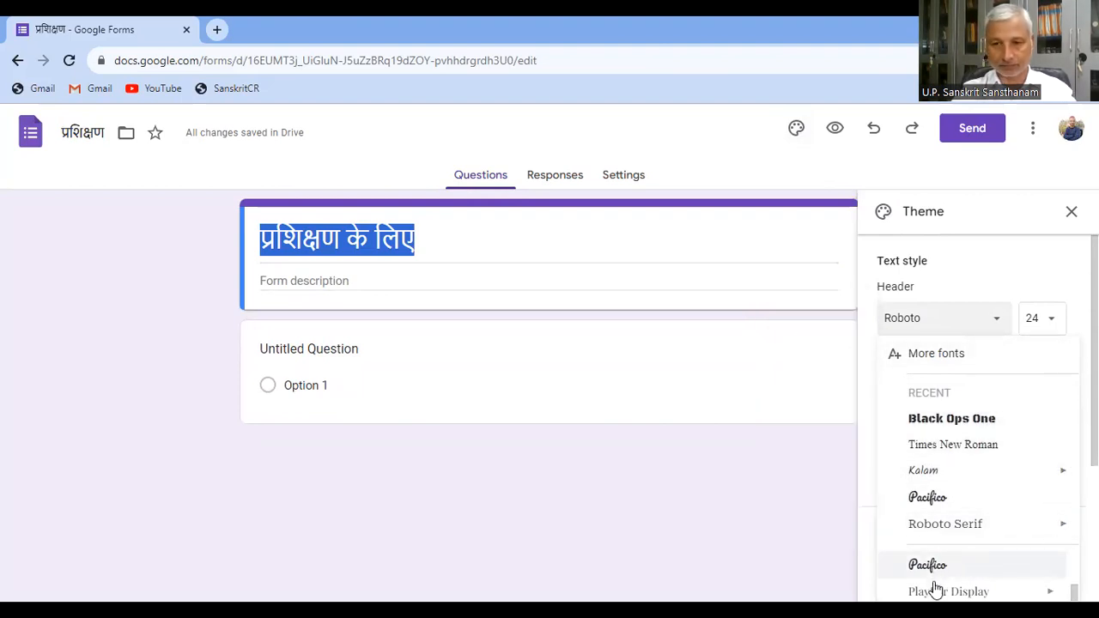
pyautogui.moveTo(935, 588)
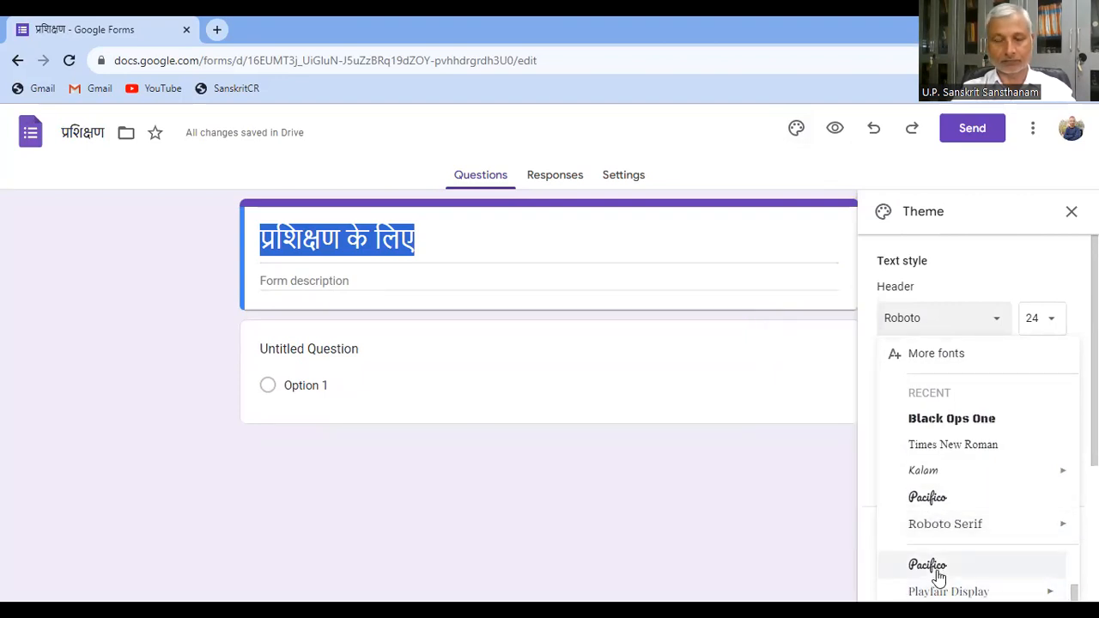
pyautogui.moveTo(1048, 458)
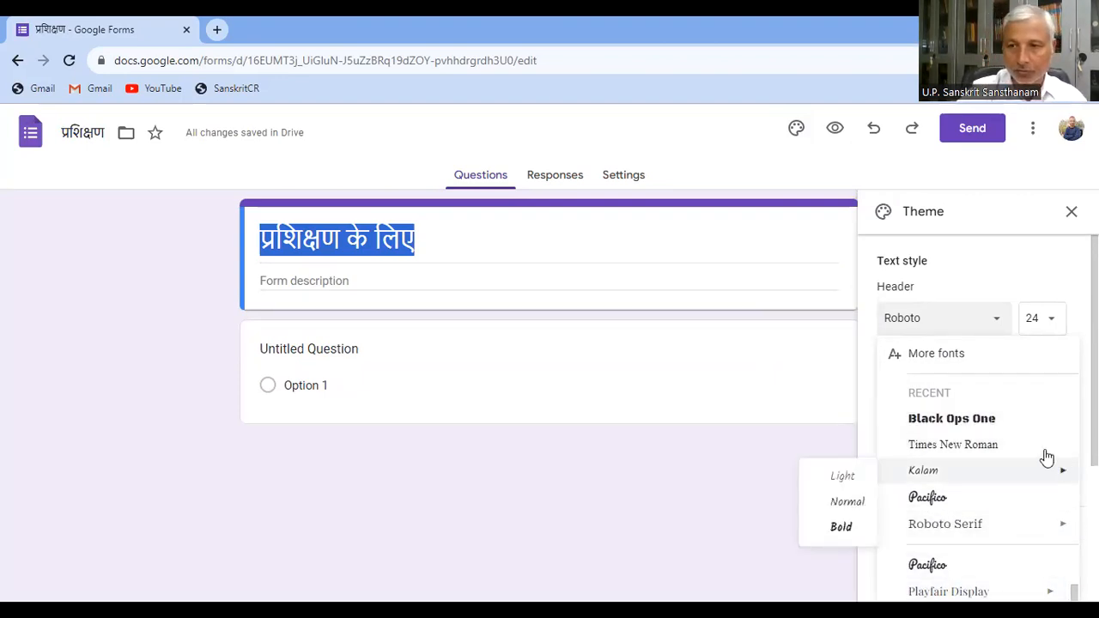
pyautogui.click(958, 445)
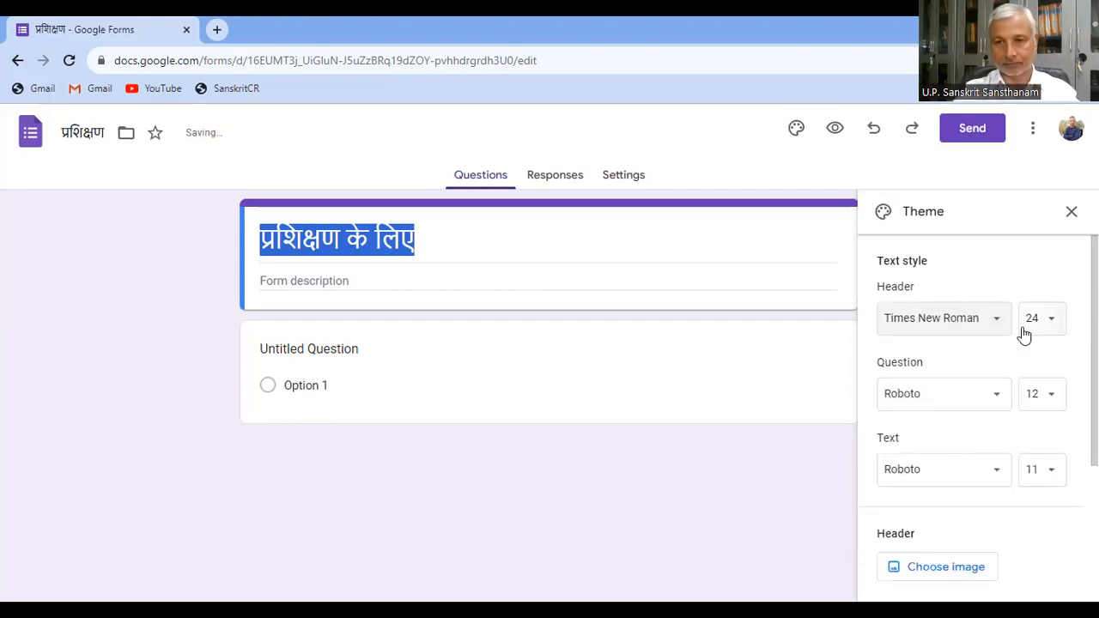
# Set the theme's header text size to 20
pyautogui.click(995, 325)
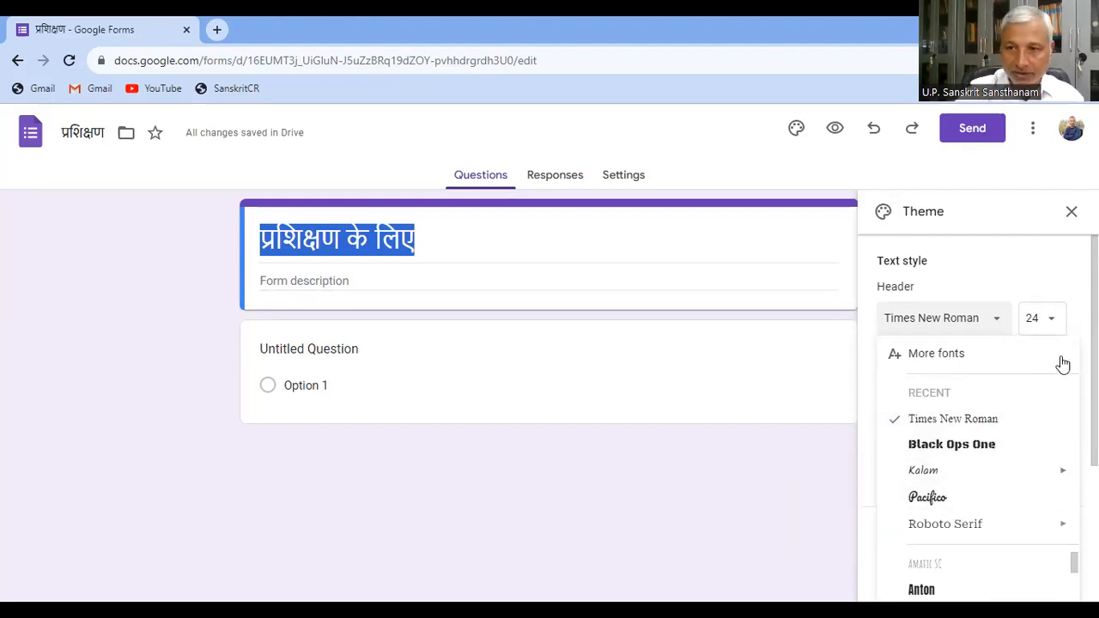
pyautogui.click(1094, 369)
pyautogui.moveTo(1094, 369)
pyautogui.mouseDown()
pyautogui.moveTo(1094, 433)
pyautogui.moveTo(1095, 367)
pyautogui.mouseUp()
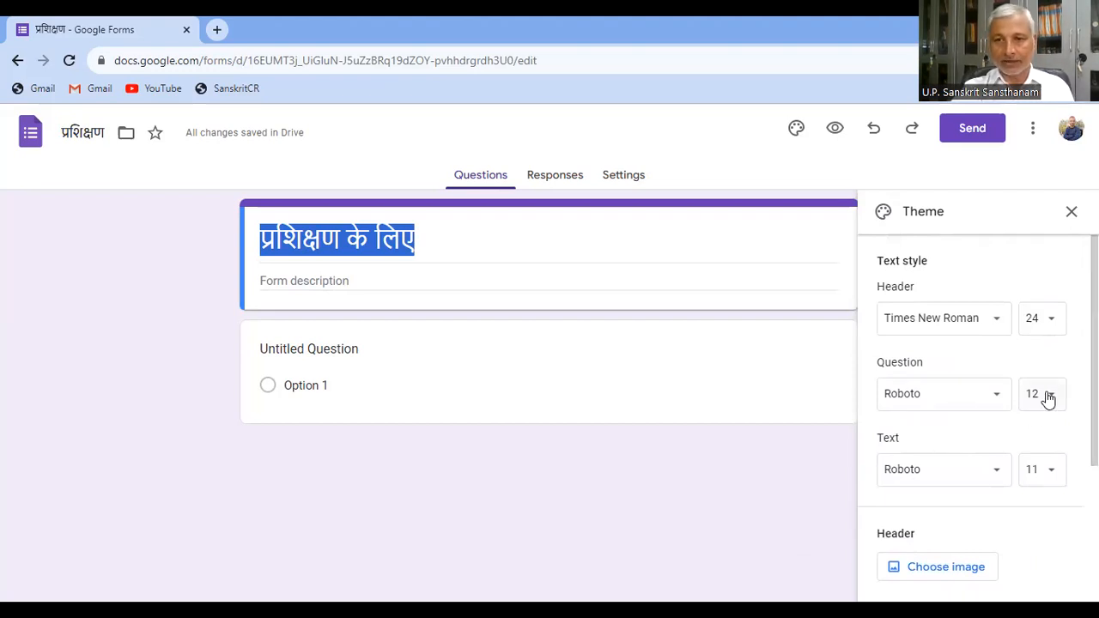
pyautogui.click(1048, 323)
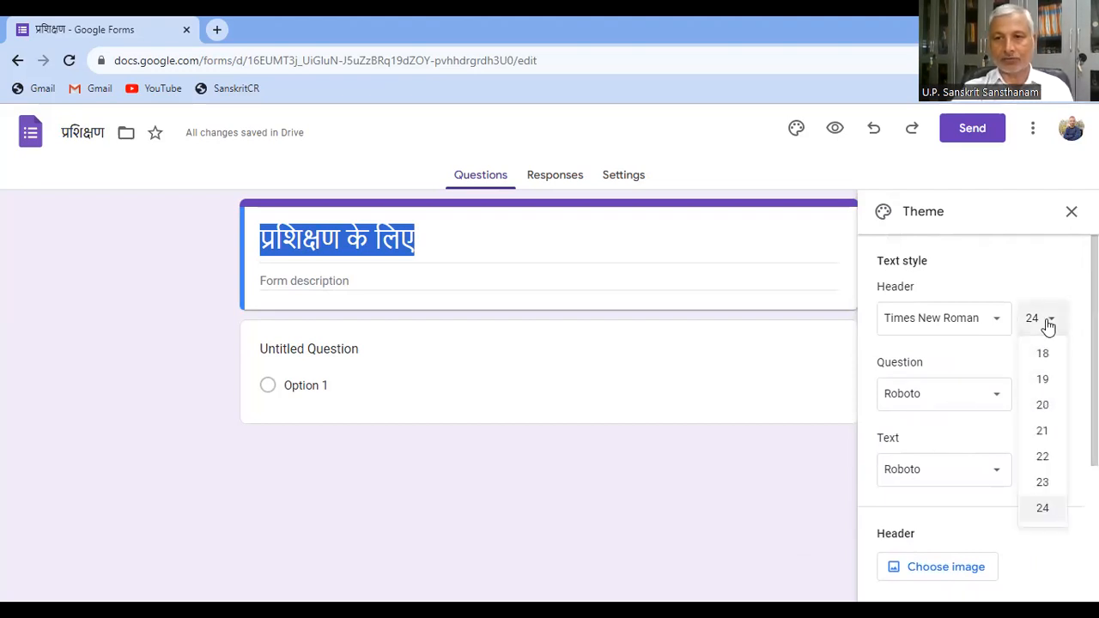
pyautogui.click(1044, 412)
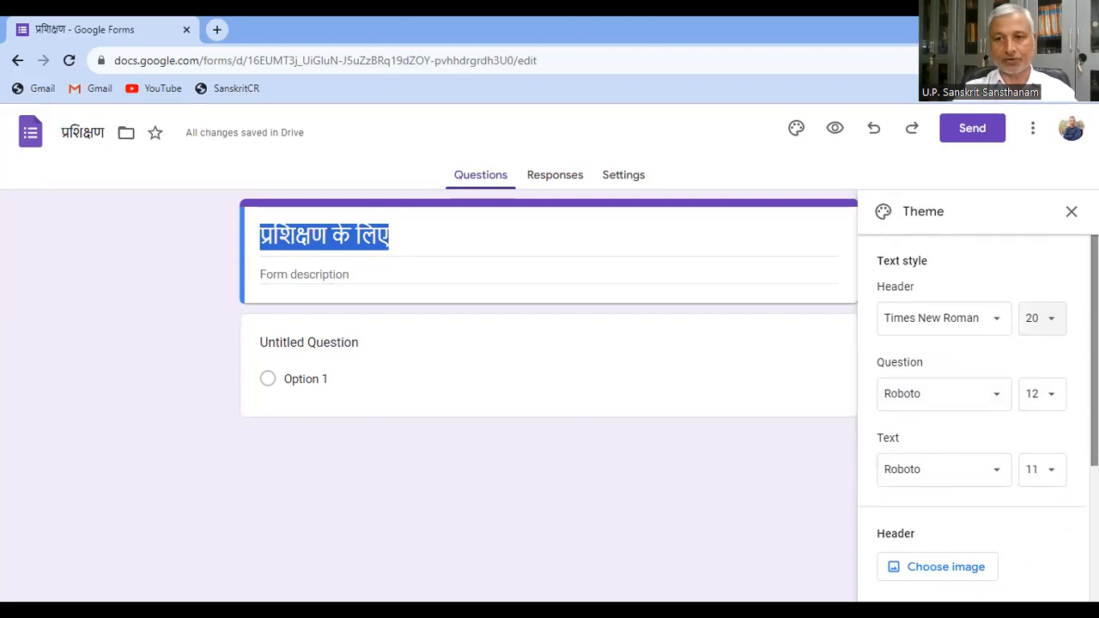
# Upload the image fee from the Downloads folder as the form's header and accept its default crop
pyautogui.scroll(-3, 997, 477)
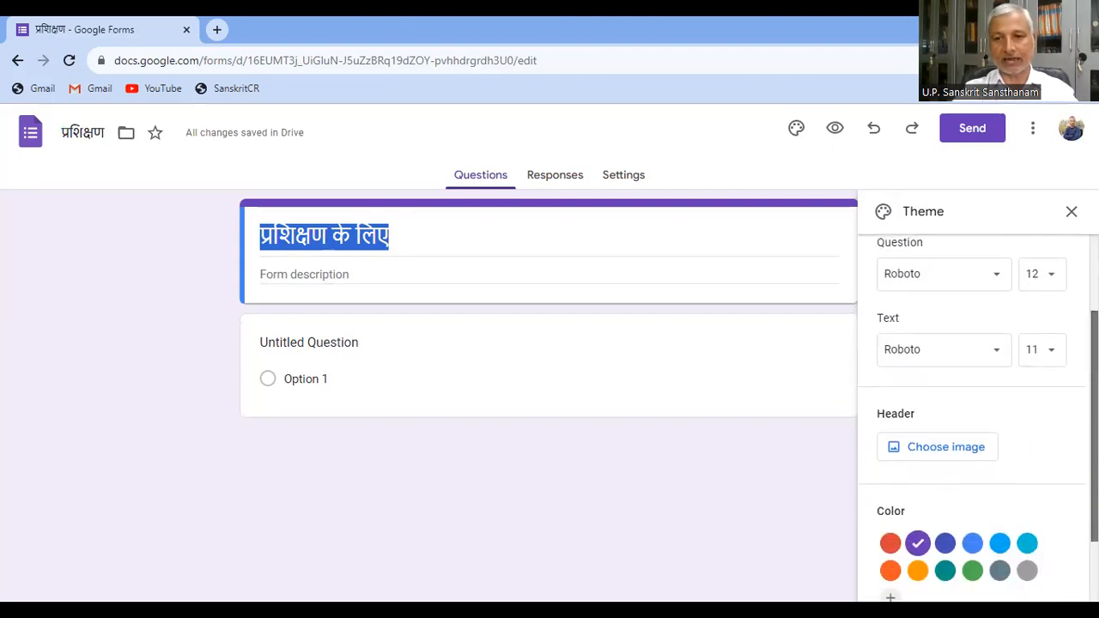
pyautogui.click(968, 450)
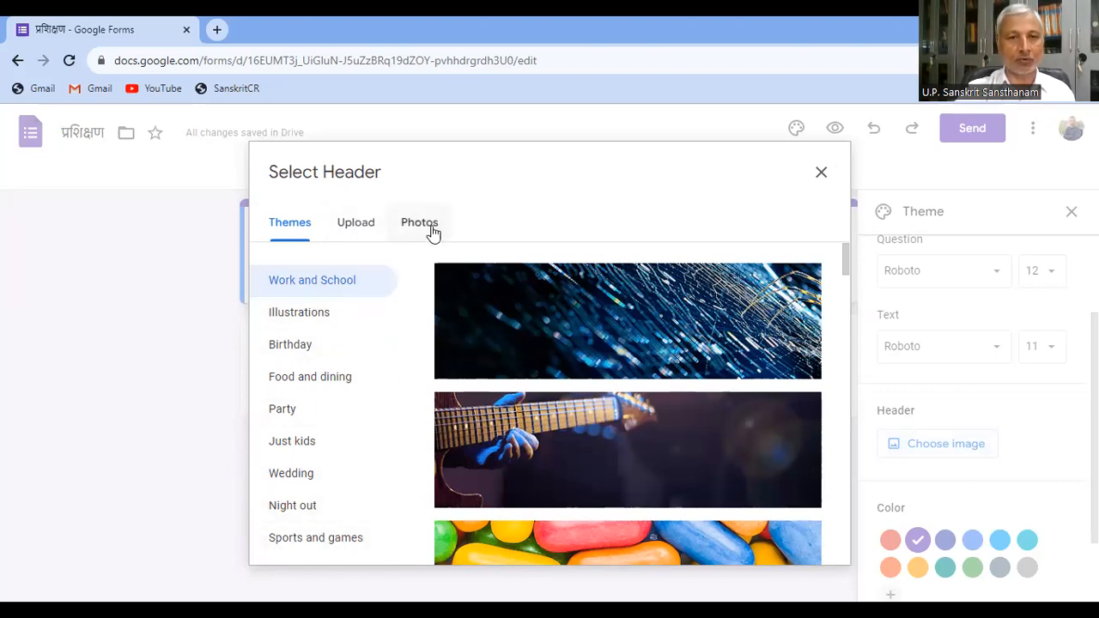
pyautogui.click(370, 230)
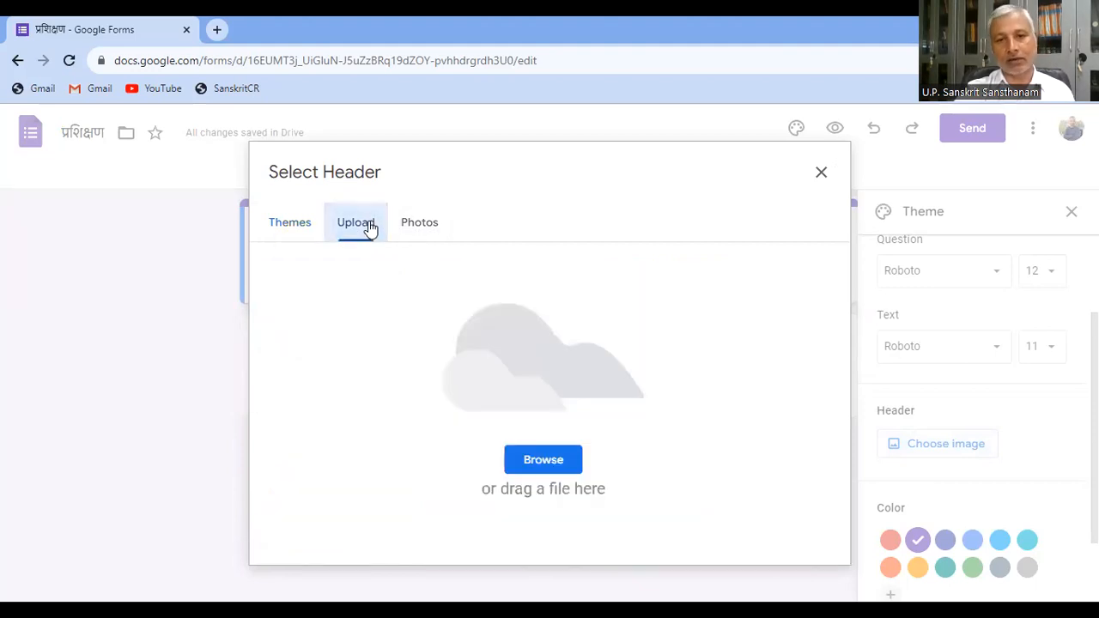
pyautogui.click(537, 470)
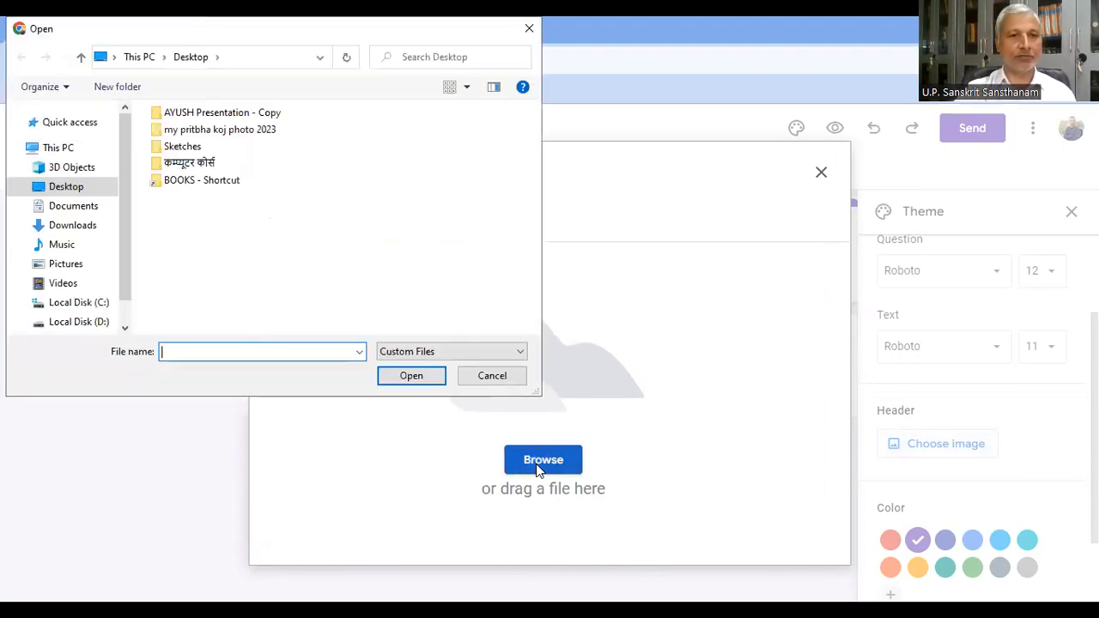
pyautogui.click(91, 230)
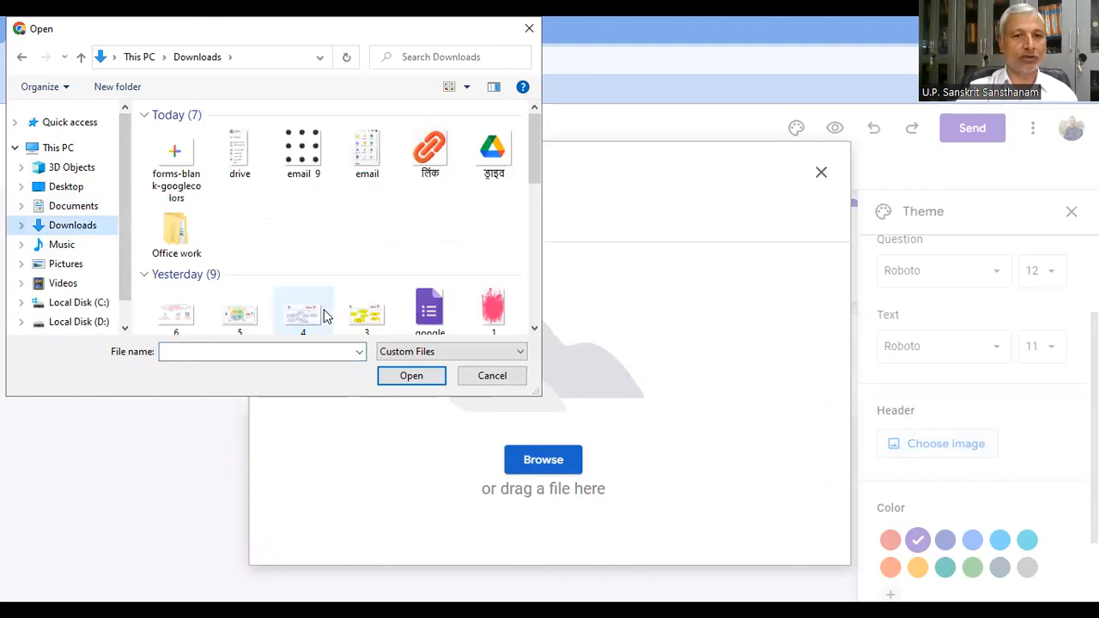
pyautogui.moveTo(534, 162); pyautogui.dragTo(548, 232)
pyautogui.click(241, 248)
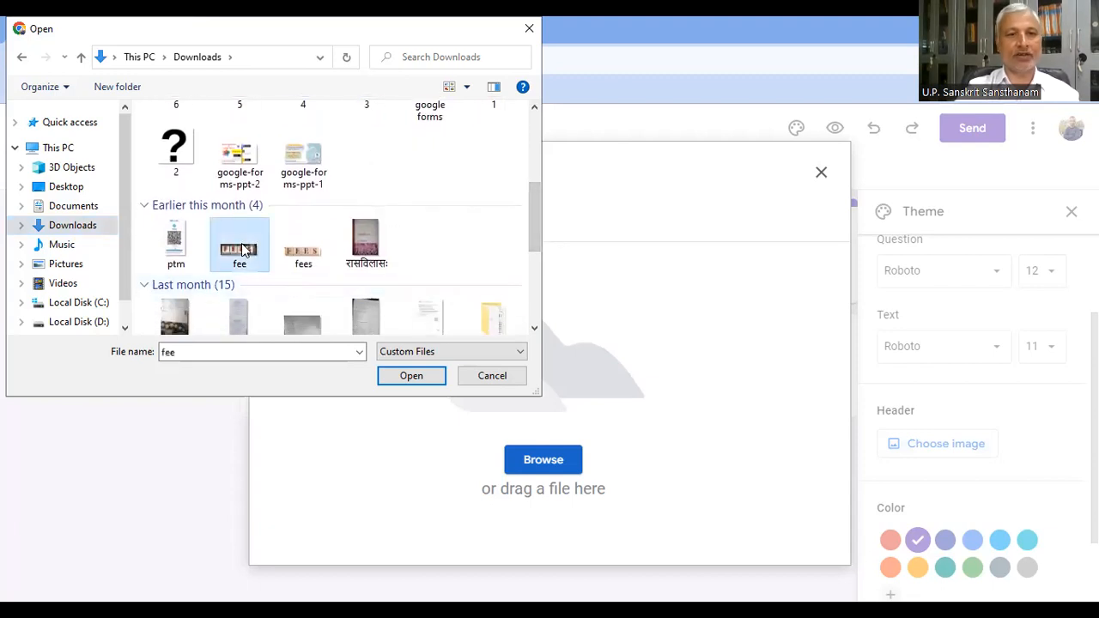
pyautogui.click(412, 377)
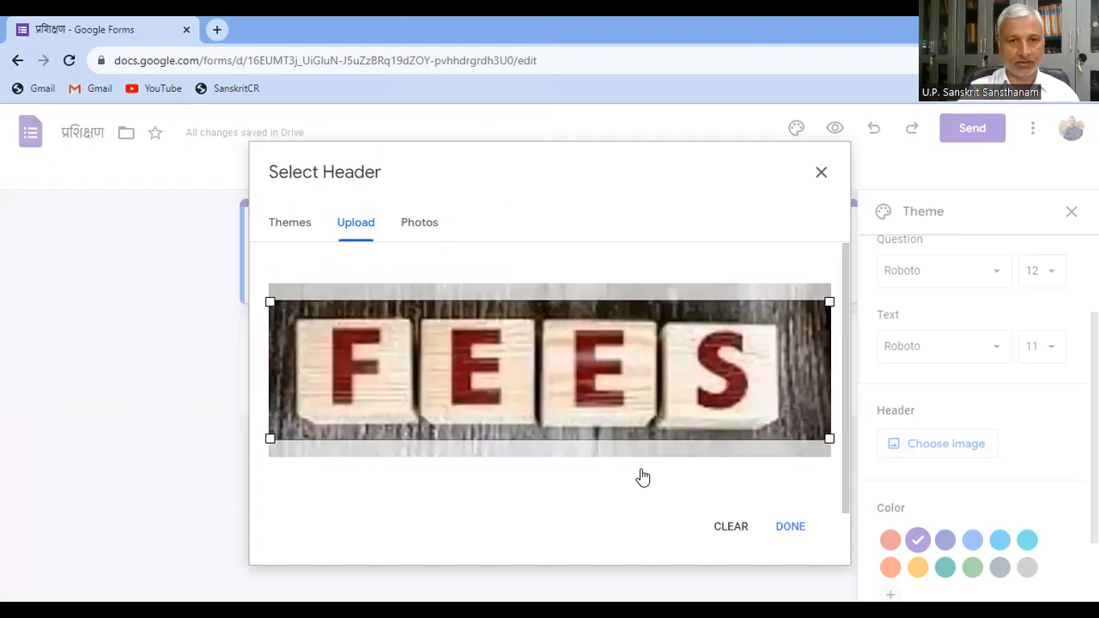
pyautogui.click(789, 529)
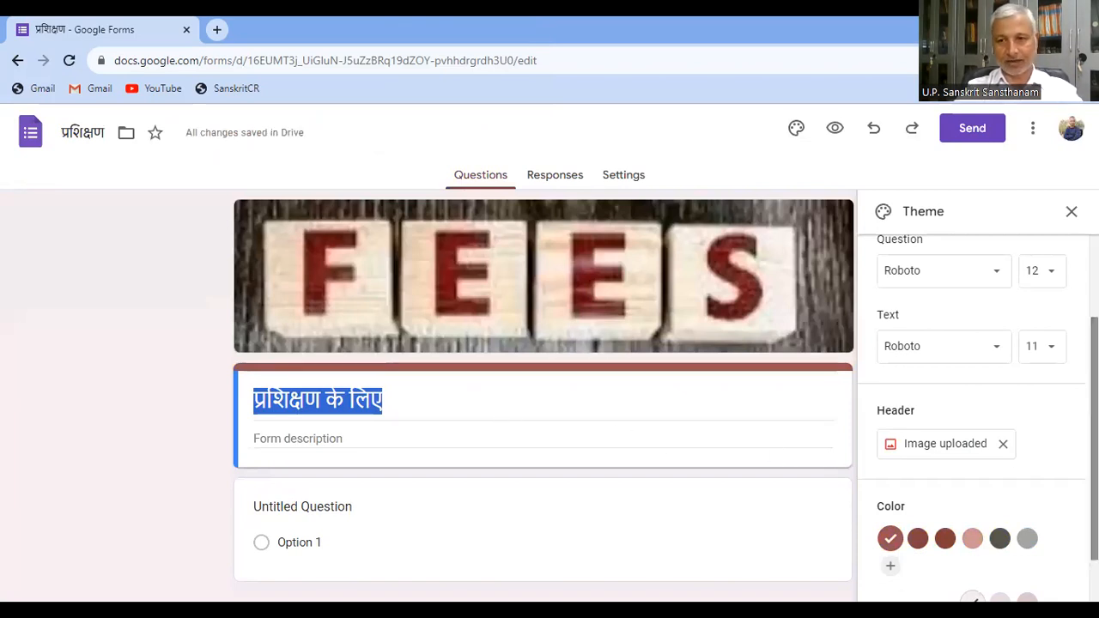
# Try the dark gray theme color, apply the third, reddish-brown swatch instead, and close the theme settings
pyautogui.scroll(-1, 977, 418)
pyautogui.moveTo(1095, 473); pyautogui.dragTo(1095, 483)
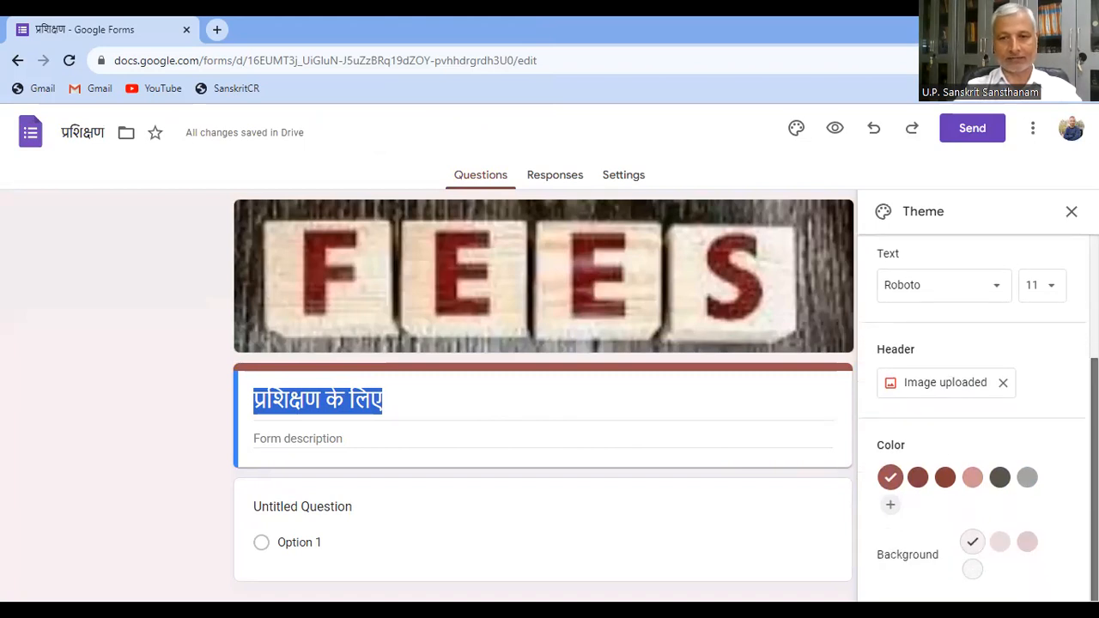
pyautogui.click(1010, 485)
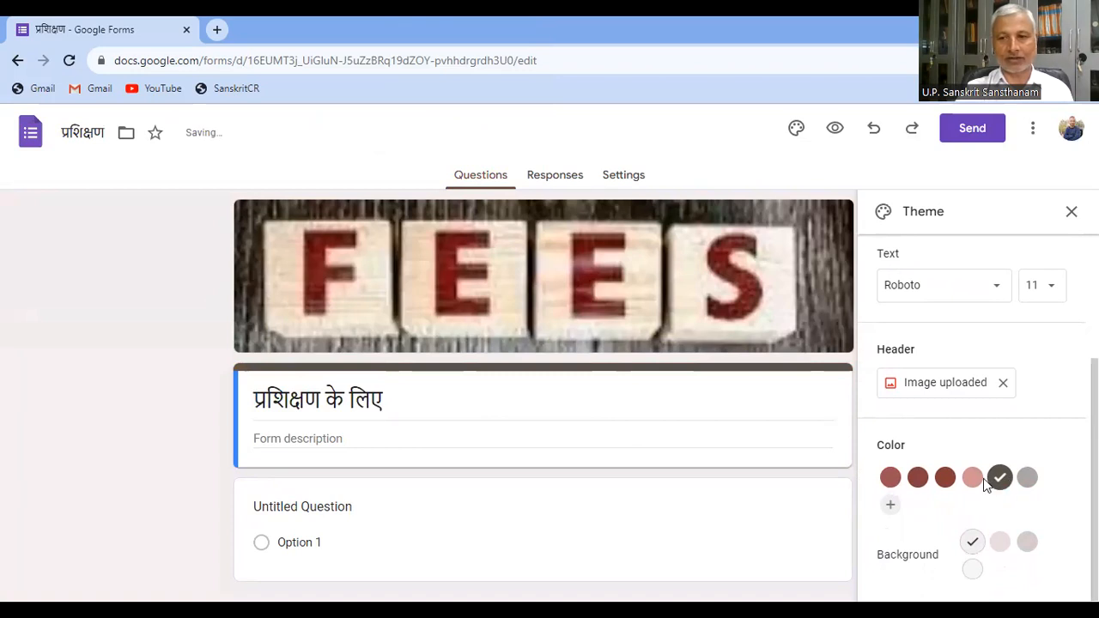
pyautogui.click(946, 479)
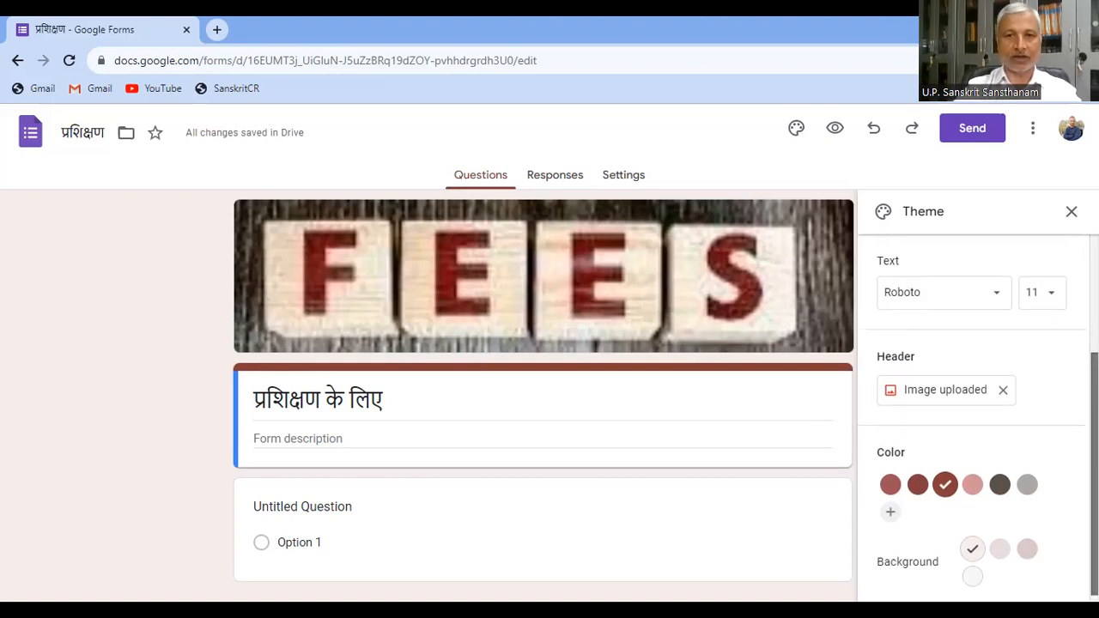
pyautogui.scroll(3, 887, 407)
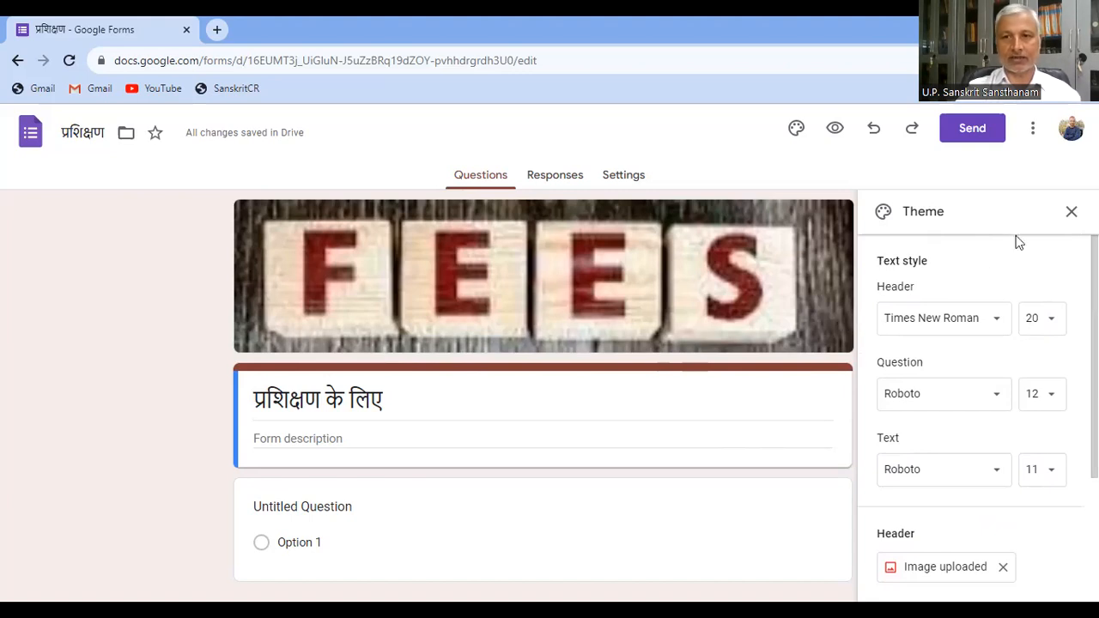
pyautogui.click(1071, 213)
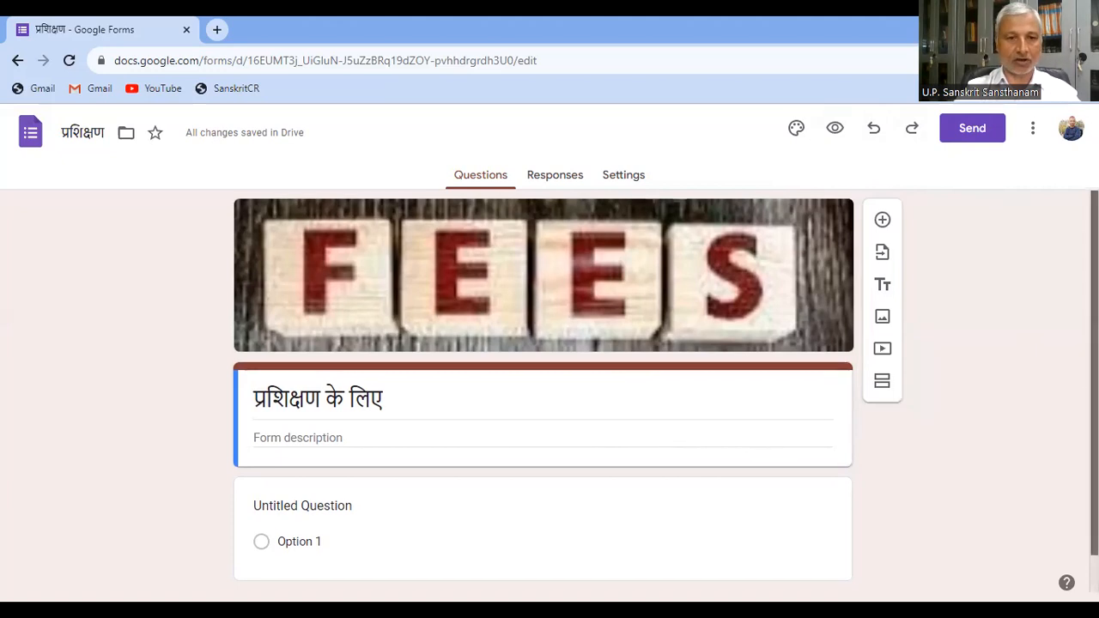
# Select the untitled question, review the available question types, and change its type to Checkboxes
pyautogui.scroll(-1, 550, 387)
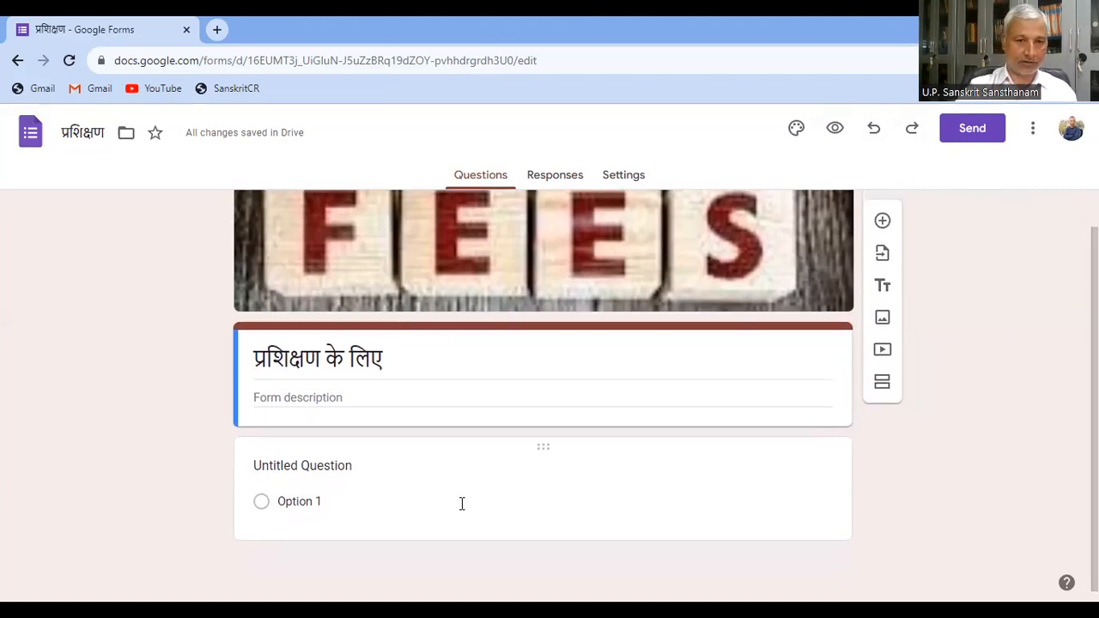
pyautogui.click(390, 466)
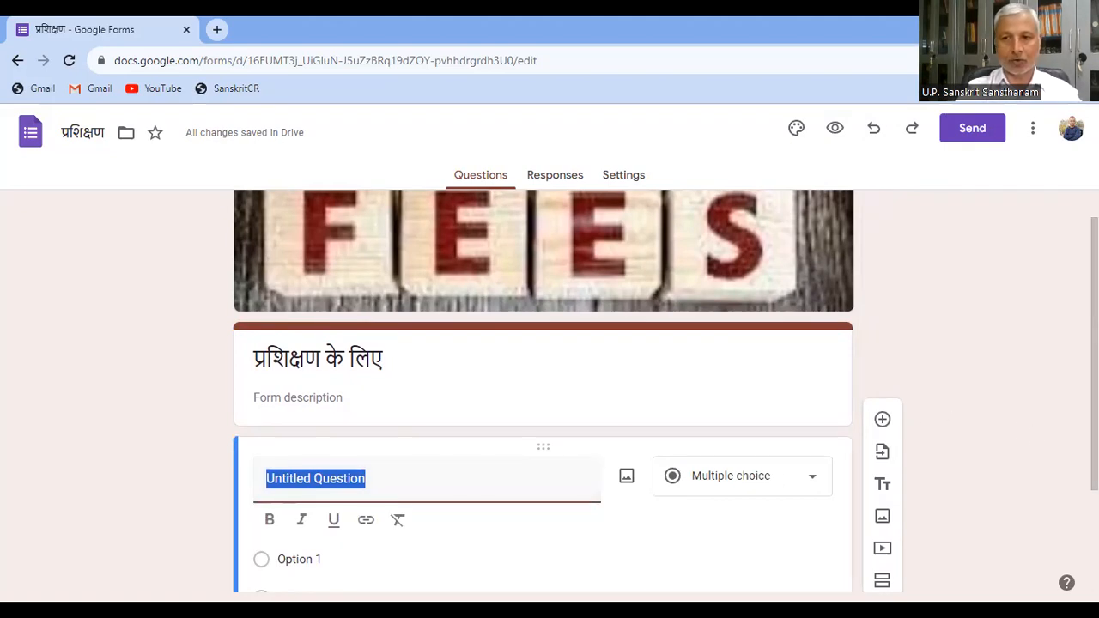
pyautogui.moveTo(1094, 421); pyautogui.dragTo(1094, 521)
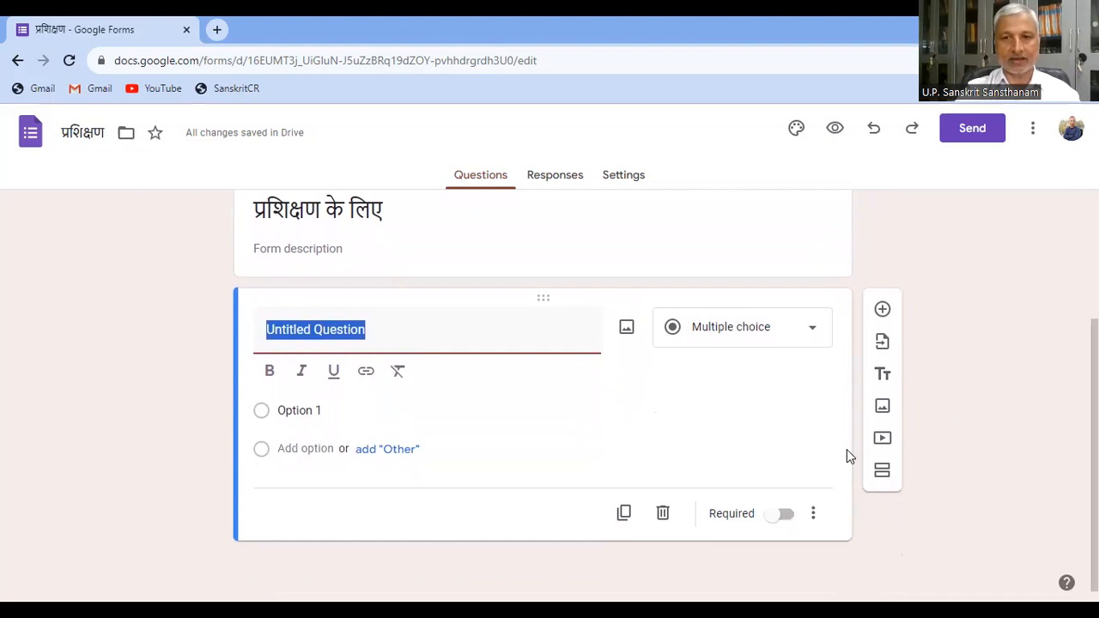
pyautogui.click(812, 332)
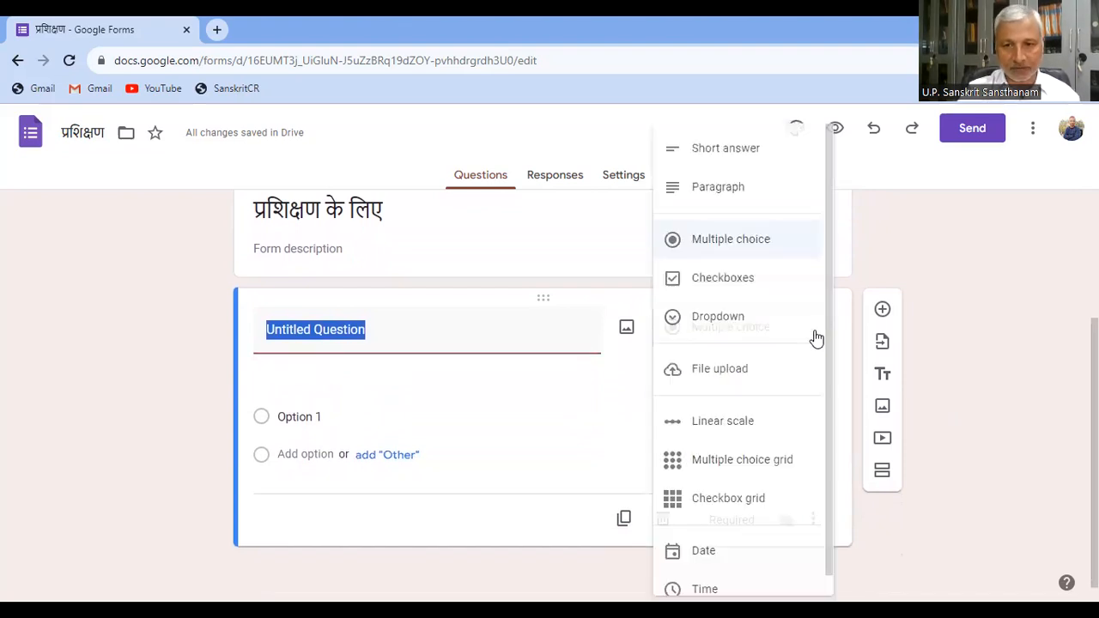
pyautogui.click(1025, 346)
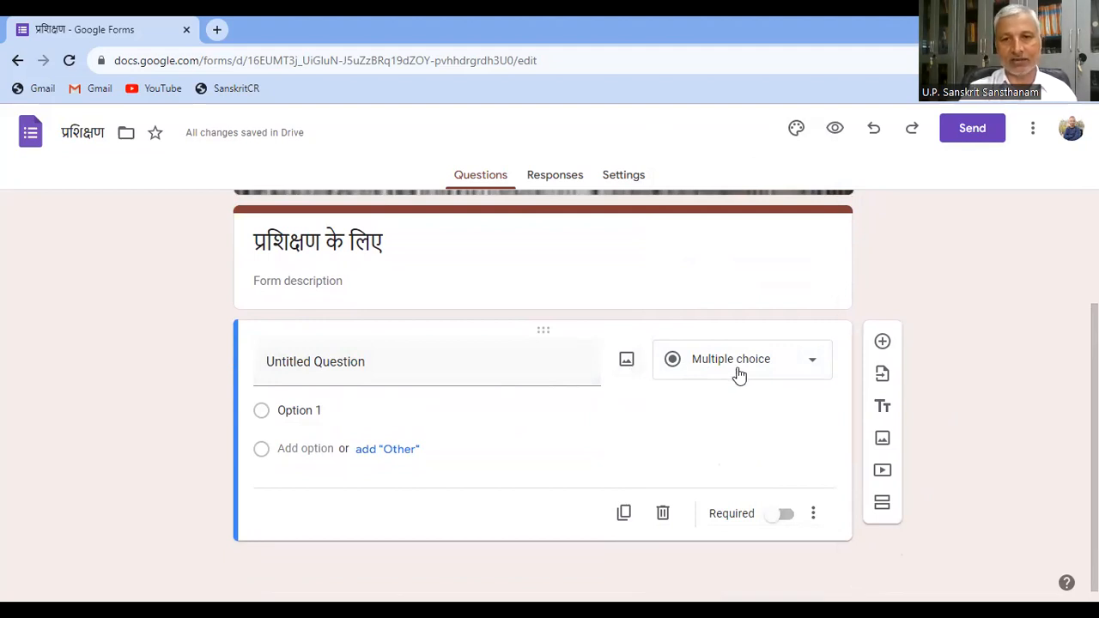
pyautogui.click(813, 366)
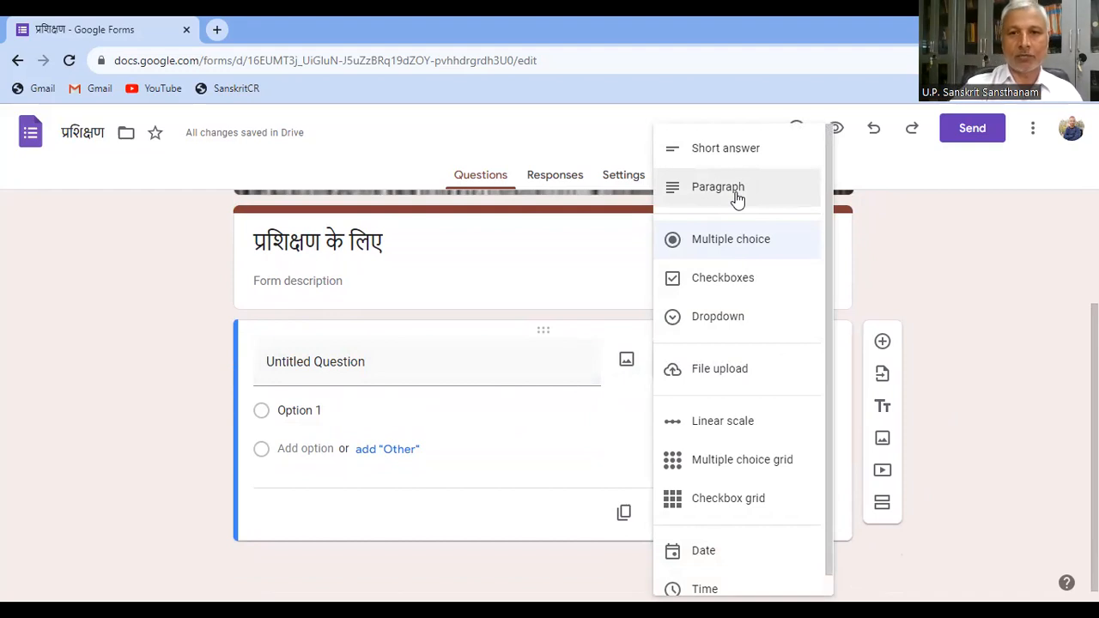
pyautogui.click(726, 280)
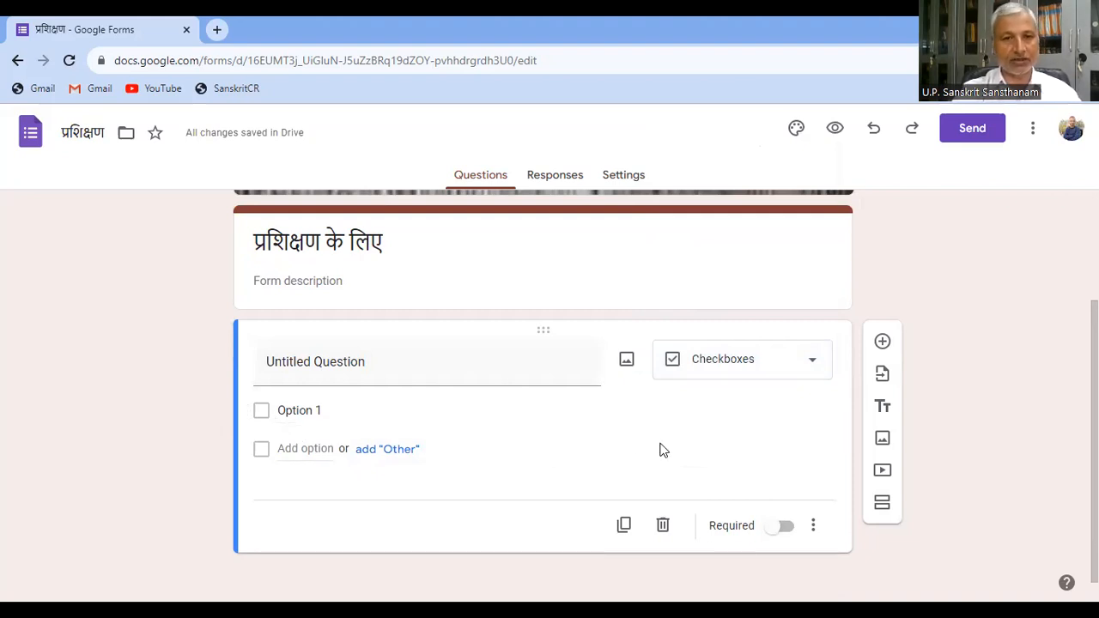
# Add a second and a third answer option below Option 1 in the checkbox question
pyautogui.click(459, 403)
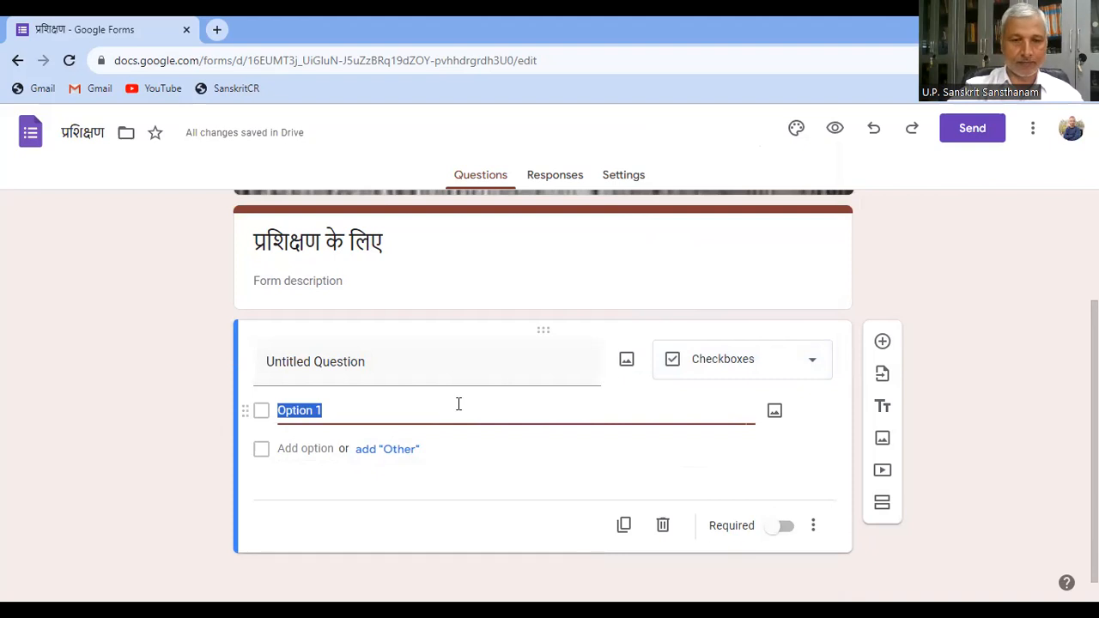
pyautogui.press('Return')
pyautogui.press('Return')
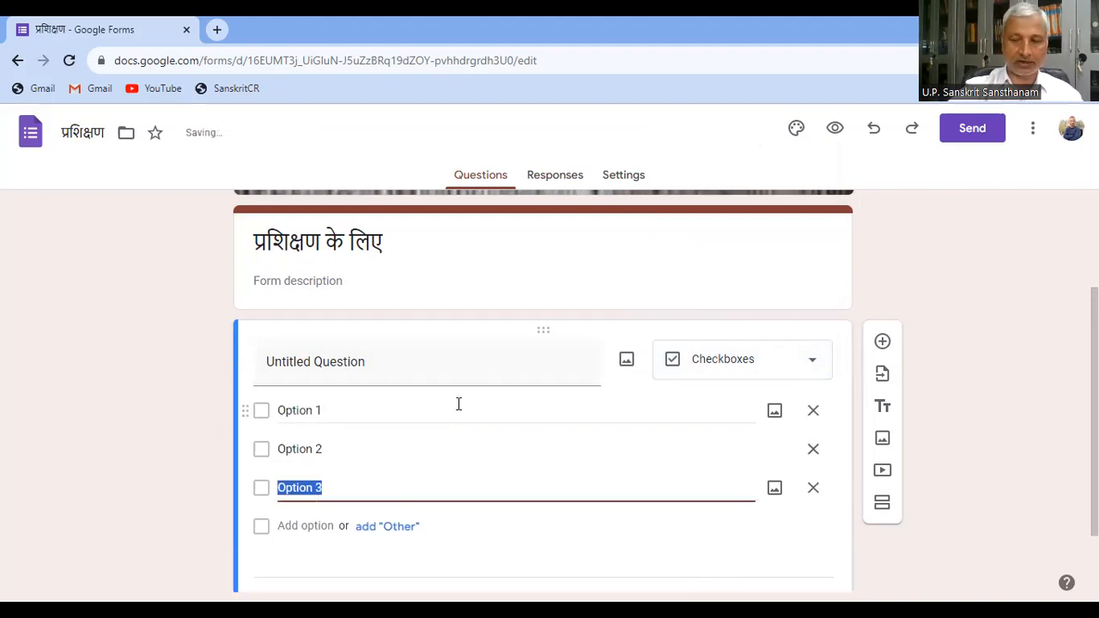
# Add a fourth answer option below Option 3 in the checkbox question and select the text of Option 1
pyautogui.press('Return')
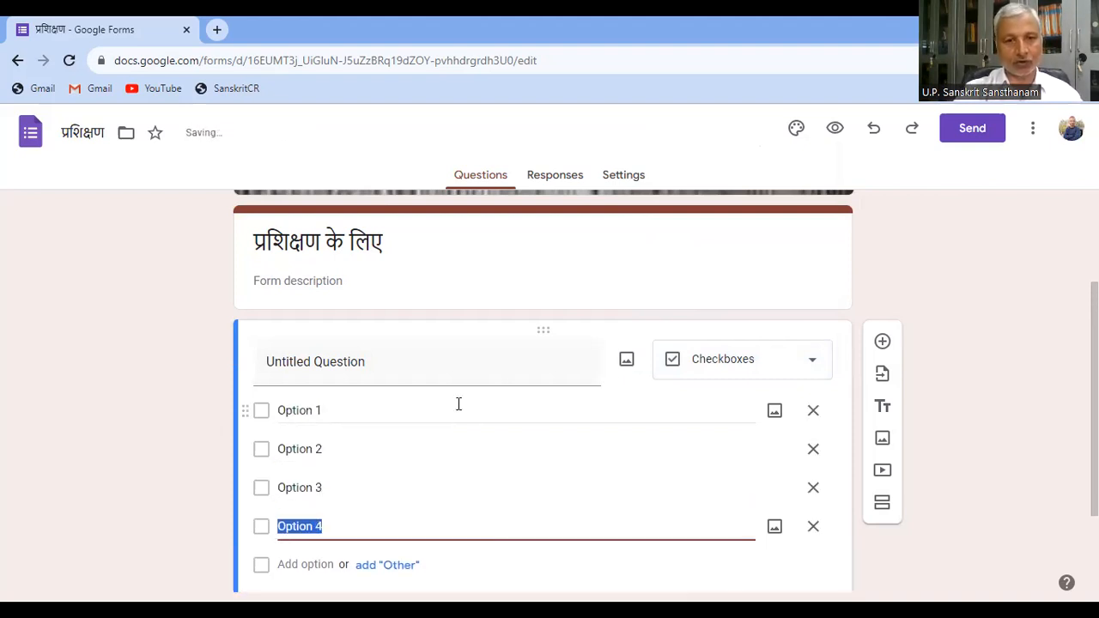
pyautogui.click(264, 413)
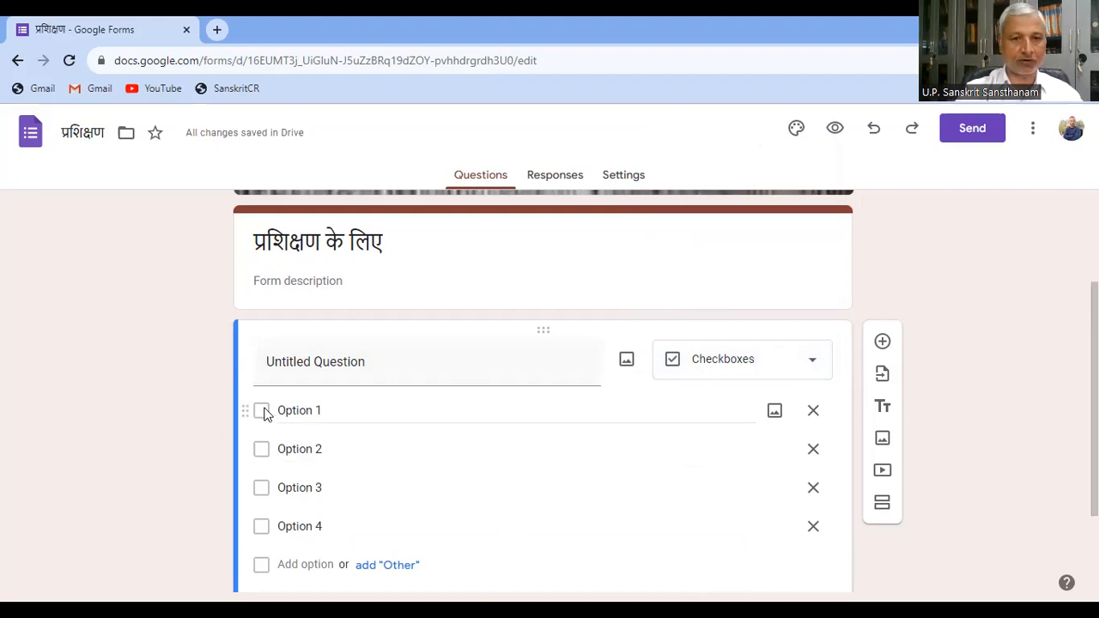
pyautogui.click(265, 413)
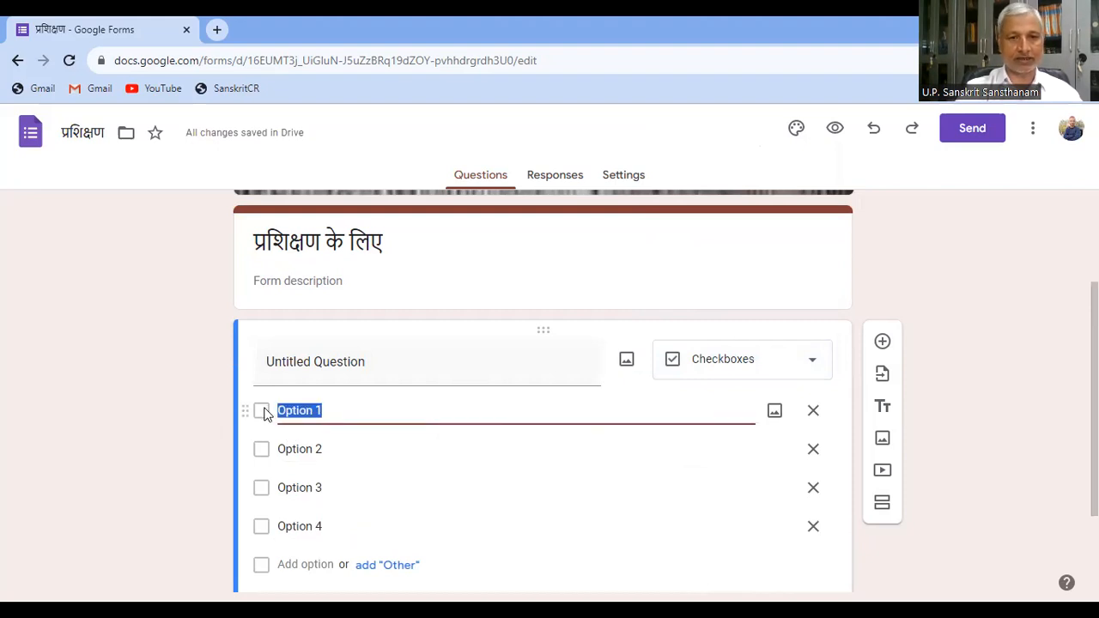
# Turn the untitled checkbox question into a required Short answer question titled नाम
pyautogui.click(811, 366)
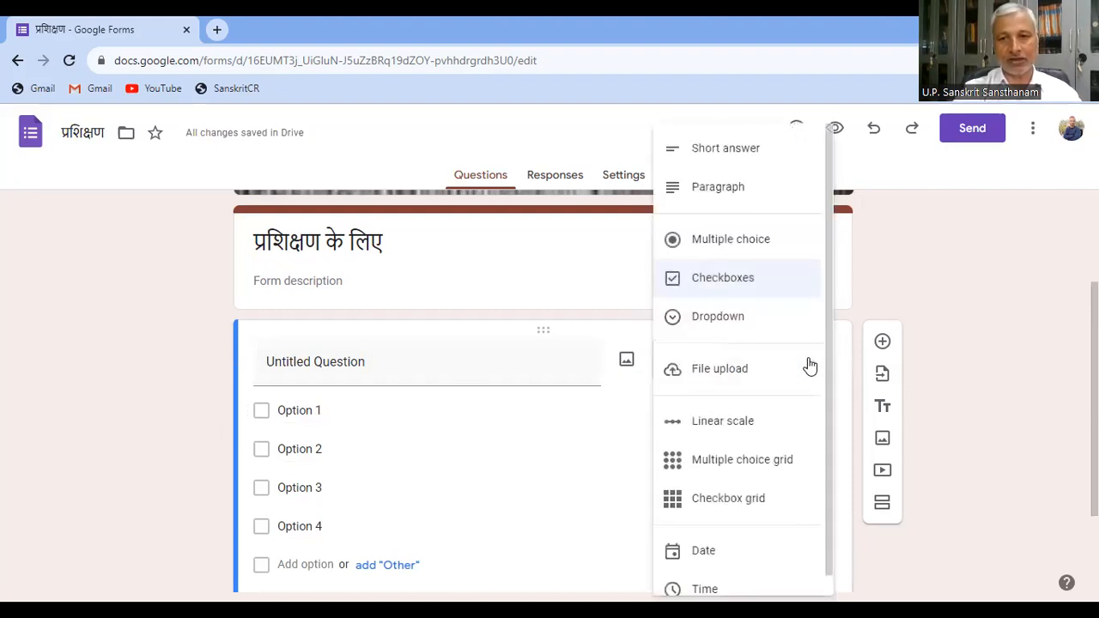
pyautogui.click(744, 160)
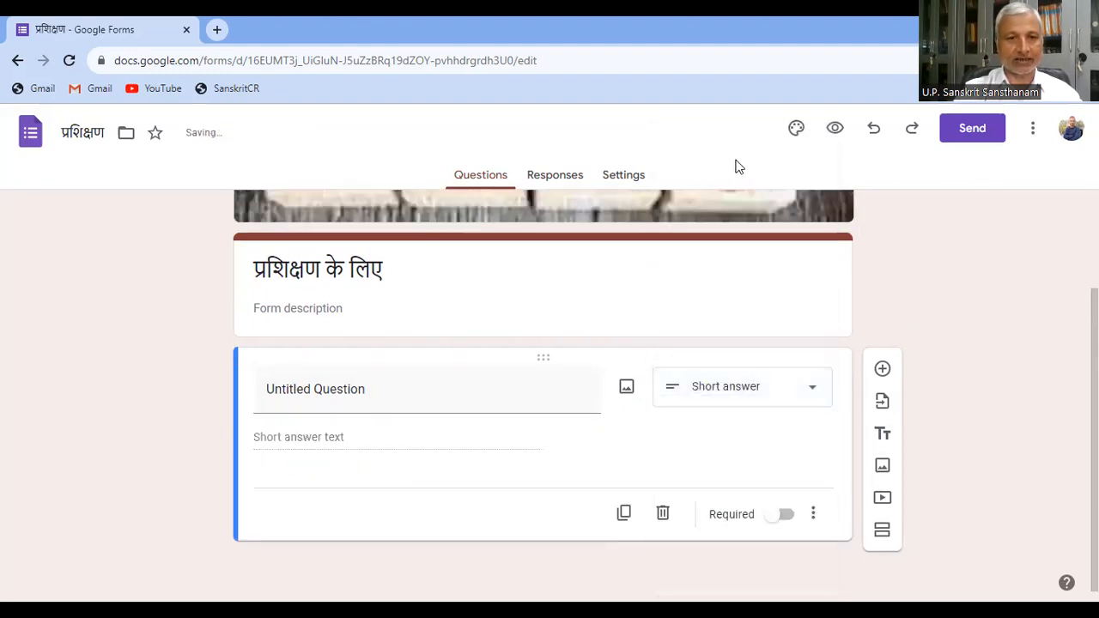
pyautogui.click(459, 394)
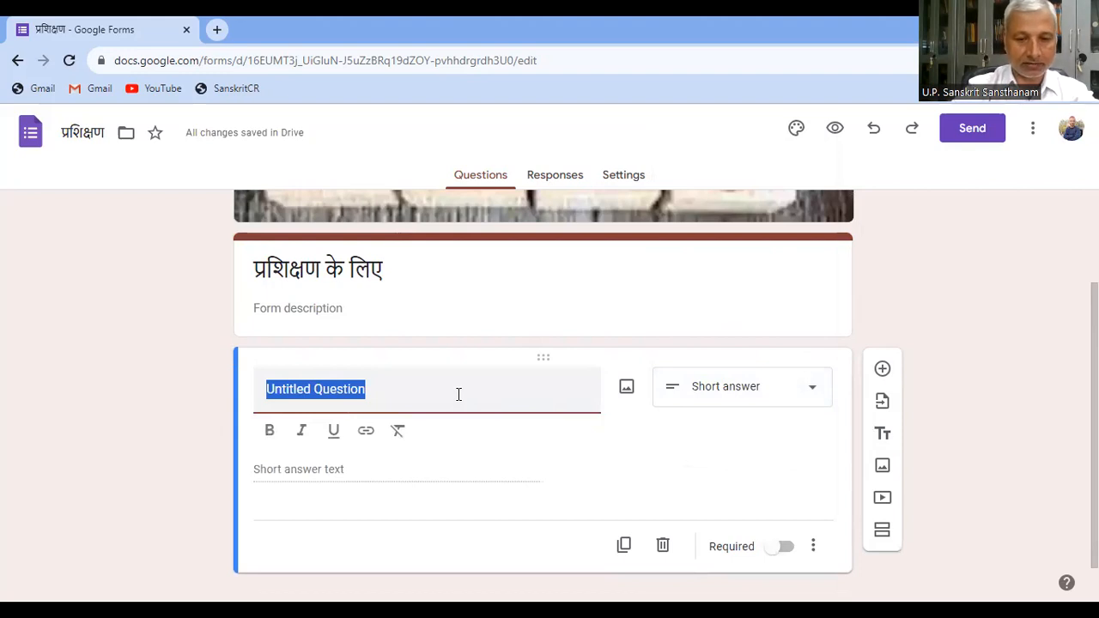
pyautogui.write('नाम')
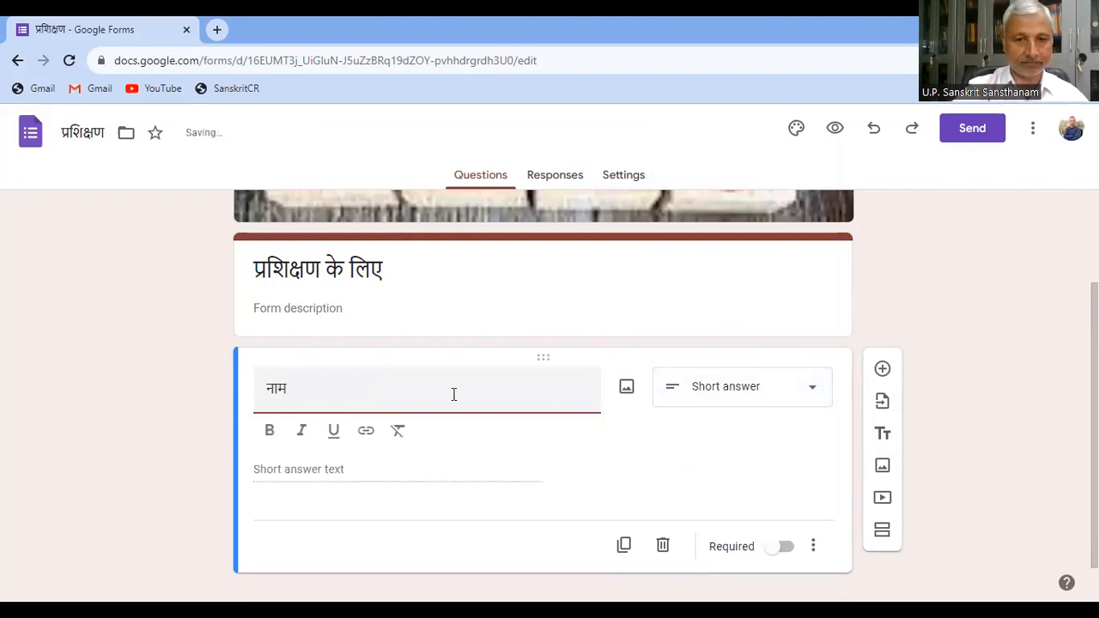
pyautogui.click(140, 435)
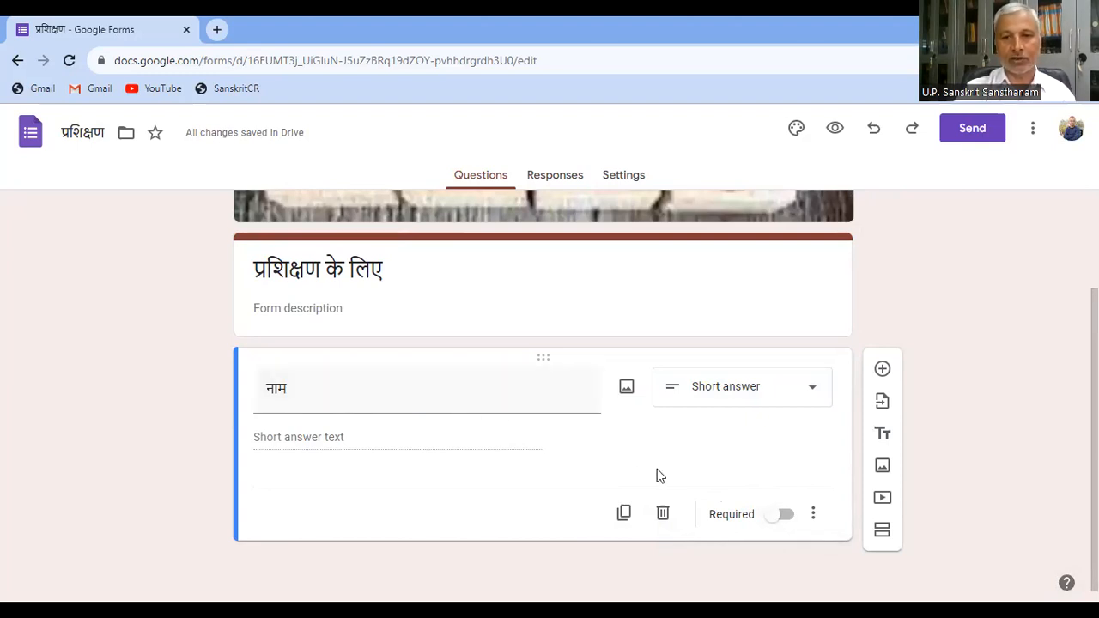
pyautogui.click(784, 515)
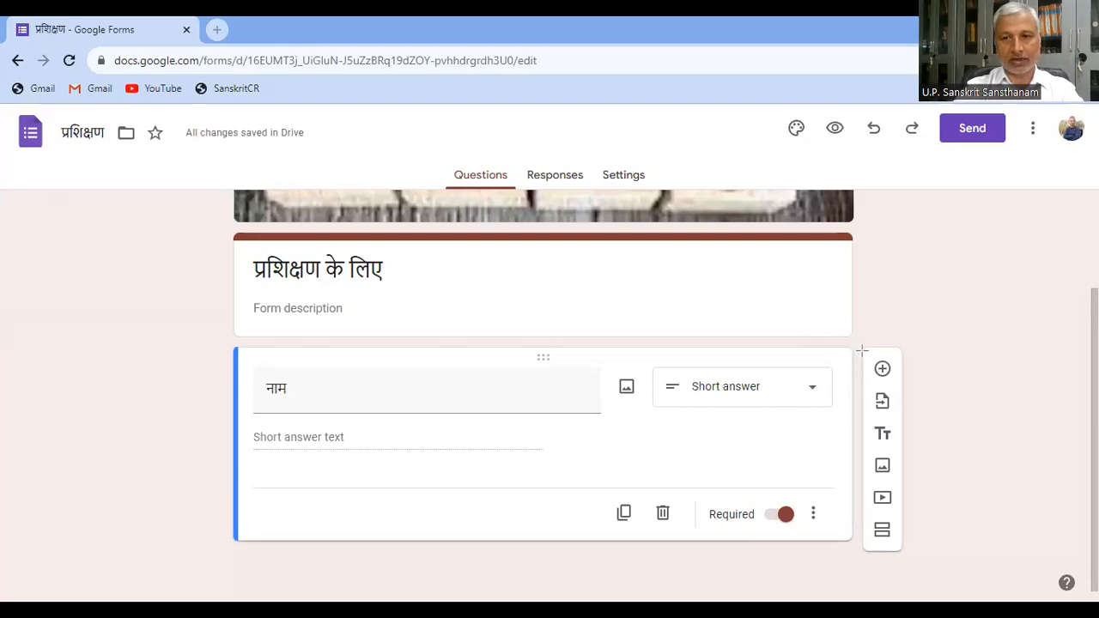
pyautogui.moveTo(862, 349); pyautogui.dragTo(925, 551)
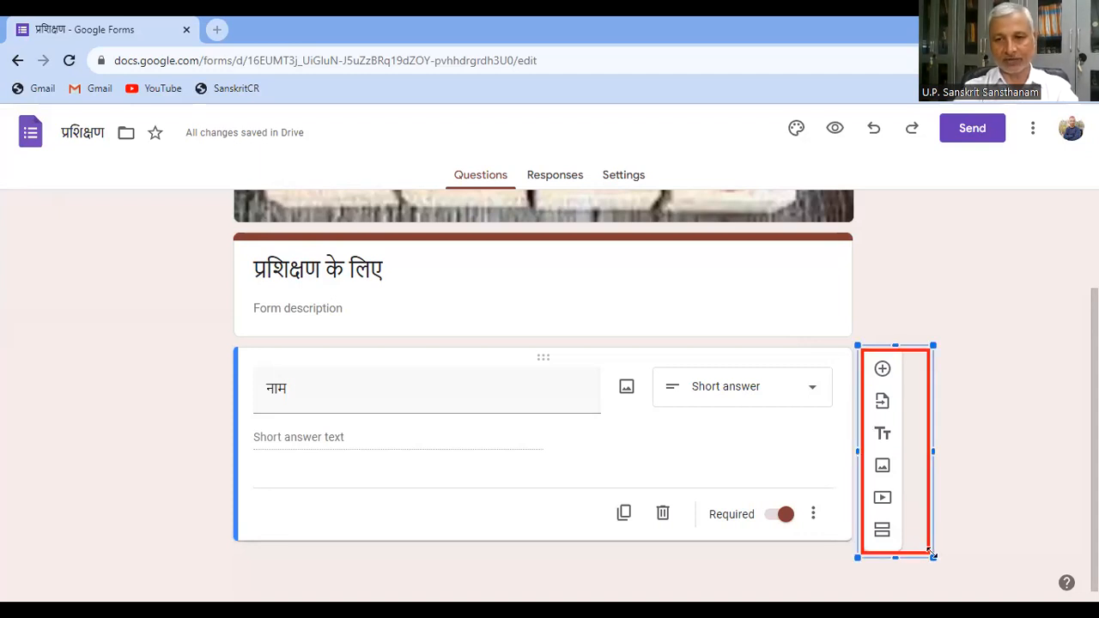
pyautogui.moveTo(933, 556); pyautogui.dragTo(912, 384)
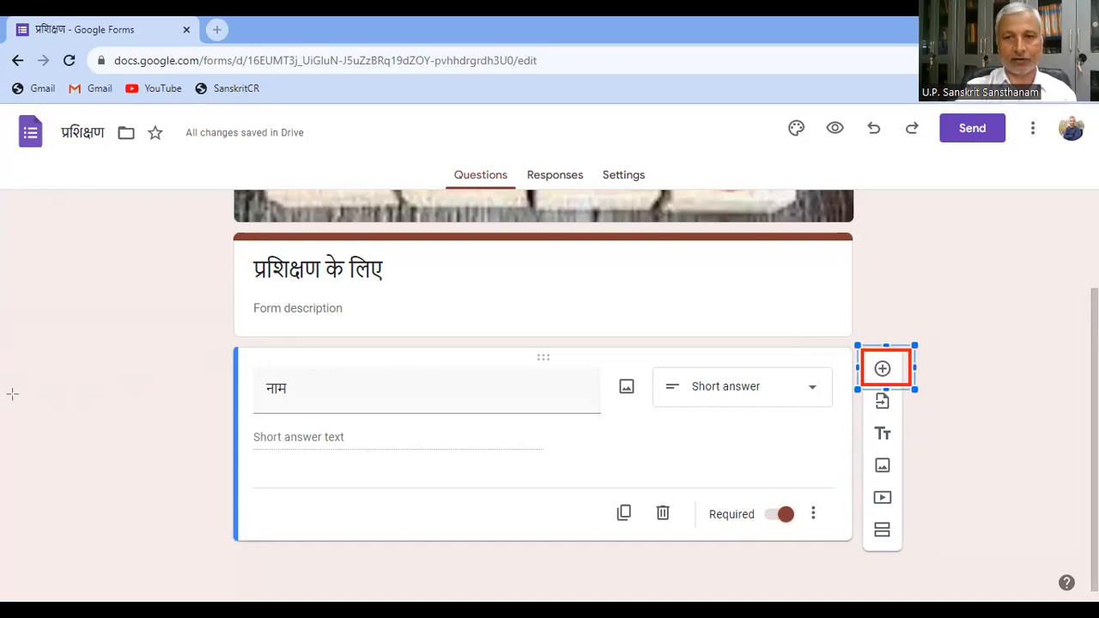
pyautogui.press('Delete')
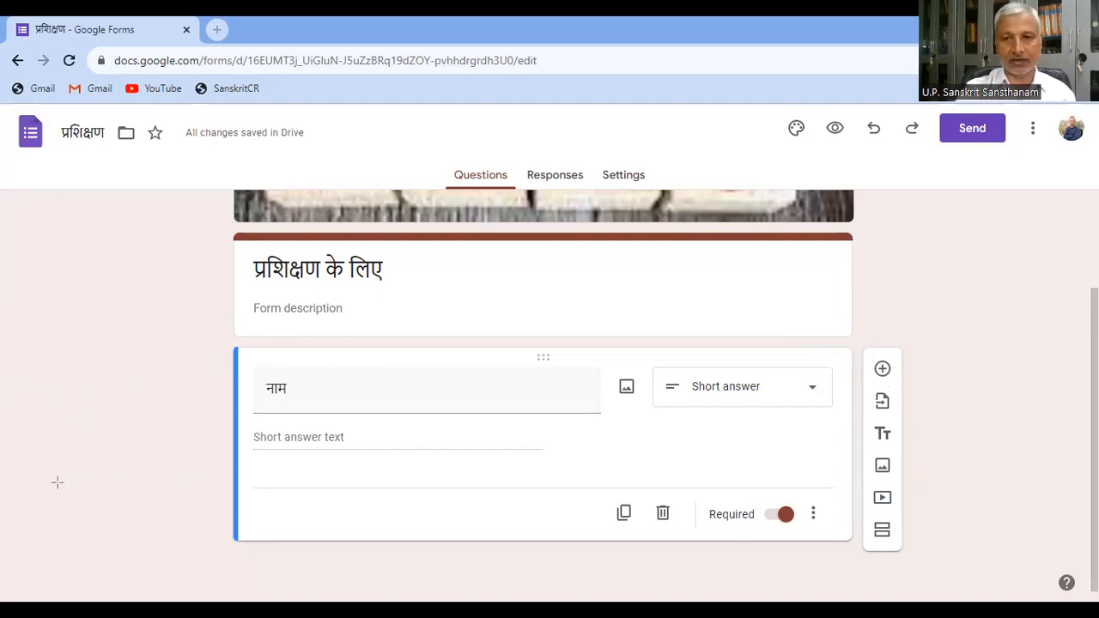
# Add two more questions below नाम, titling the first पता and the second पुस्तक का विवरण
pyautogui.click(882, 371)
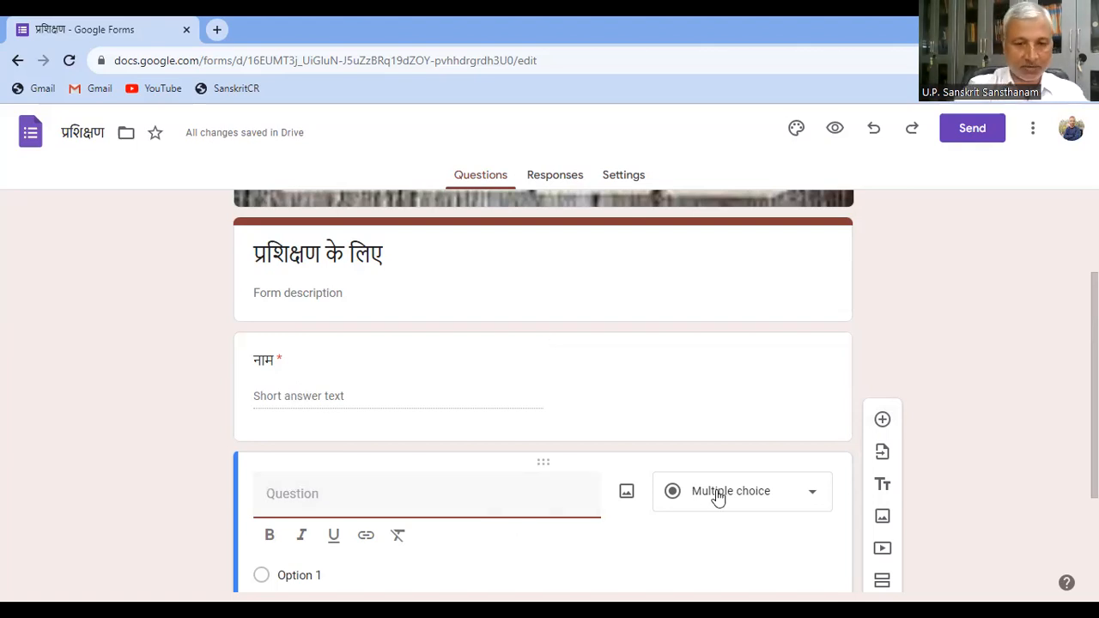
pyautogui.write('पता')
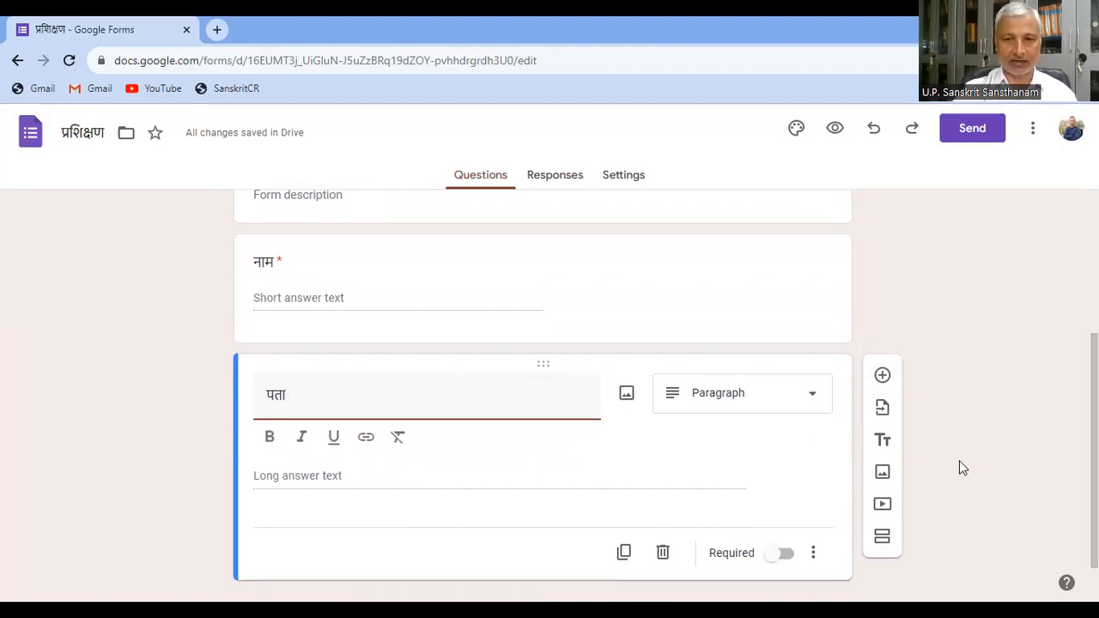
pyautogui.click(882, 378)
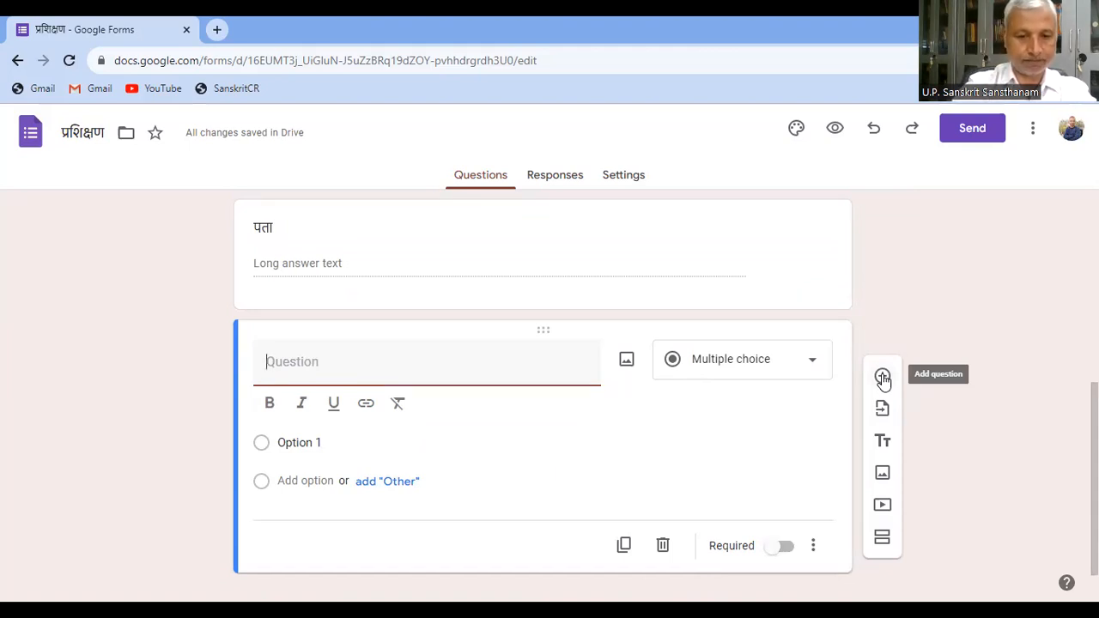
pyautogui.write('पुस')
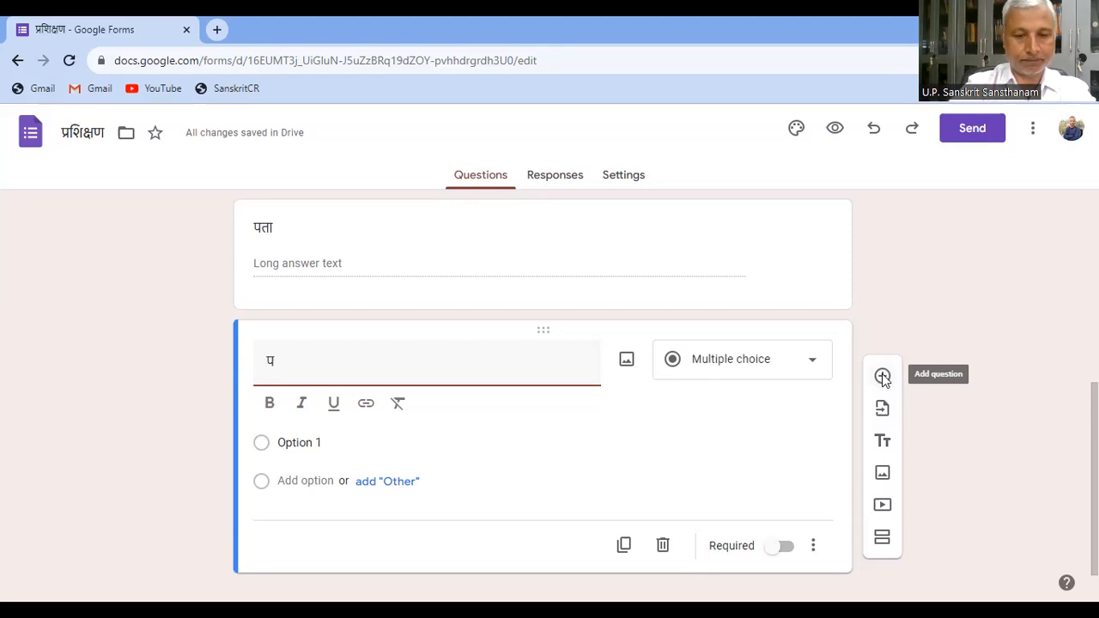
pyautogui.write('्तक')
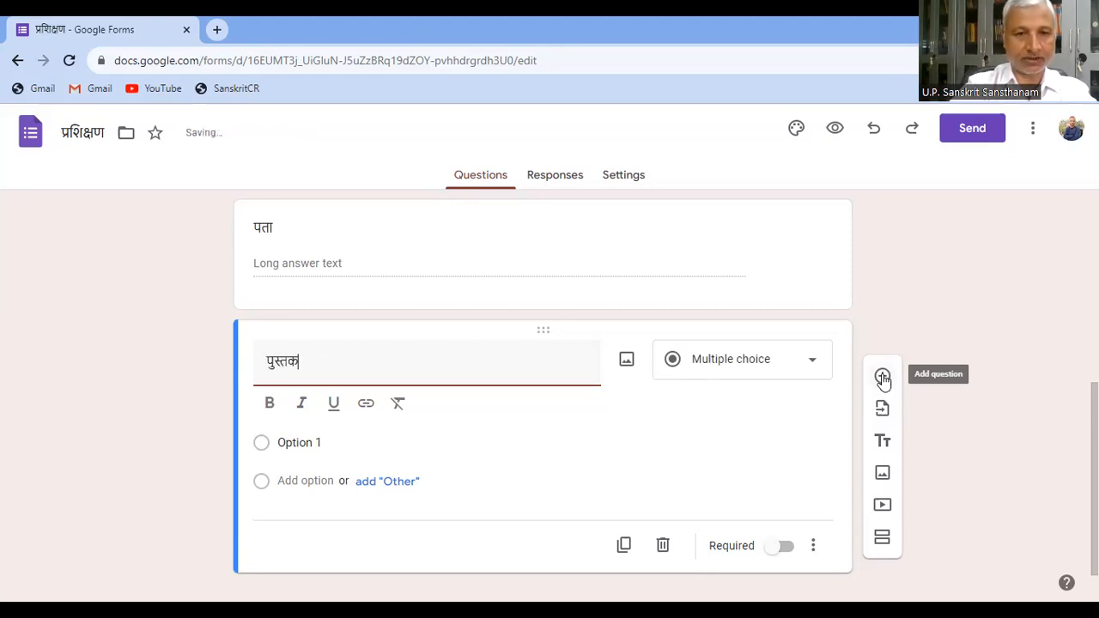
pyautogui.write('का')
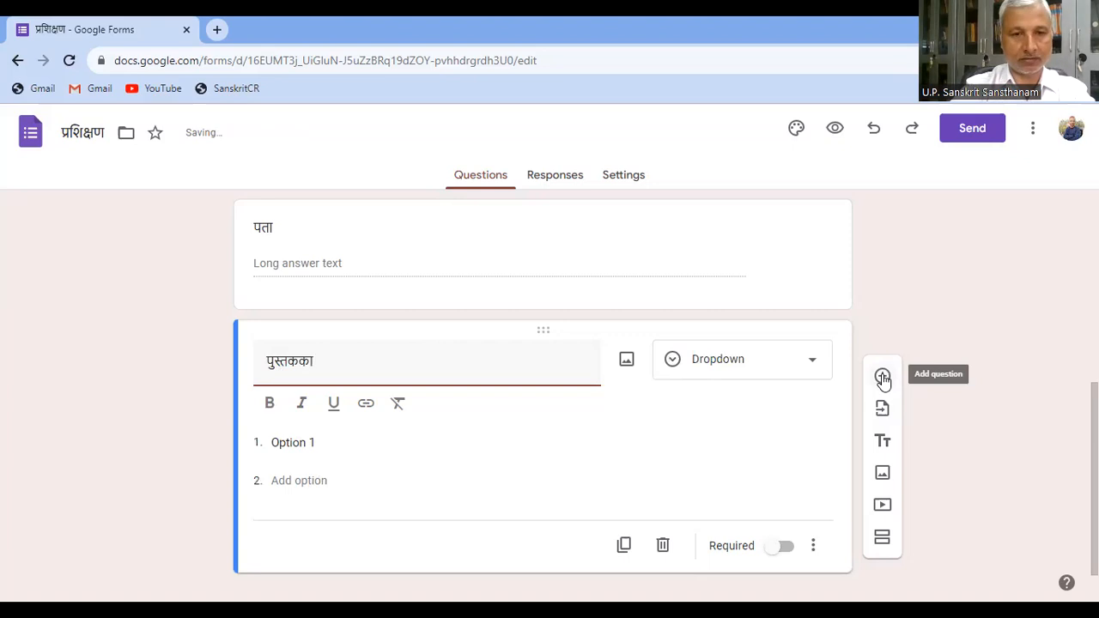
pyautogui.press('BackSpace')
pyautogui.press('BackSpace')
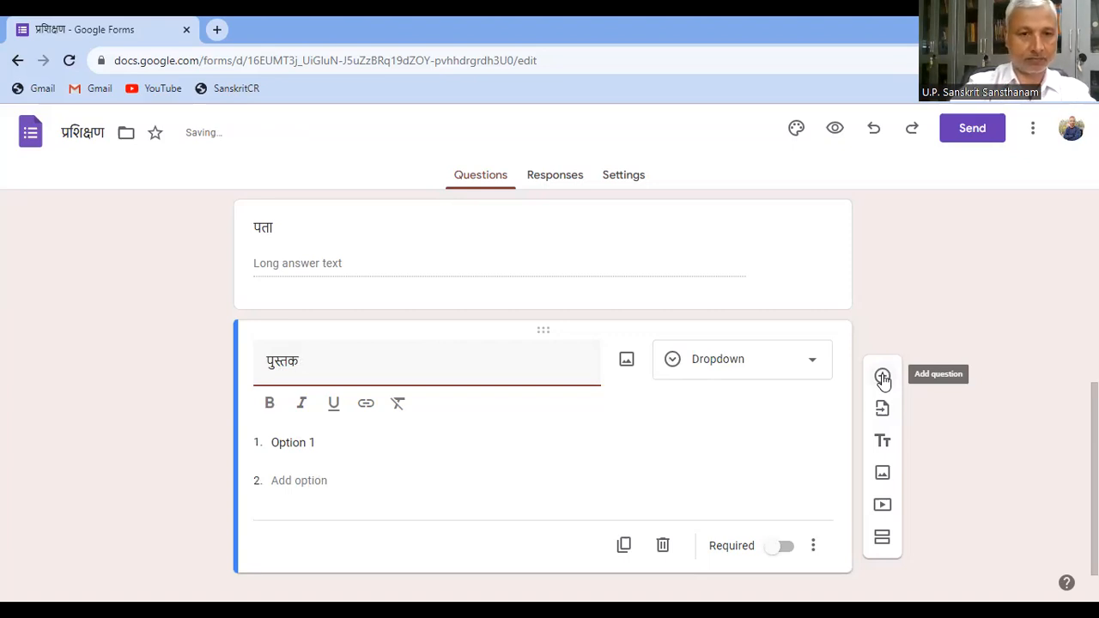
pyautogui.write('का')
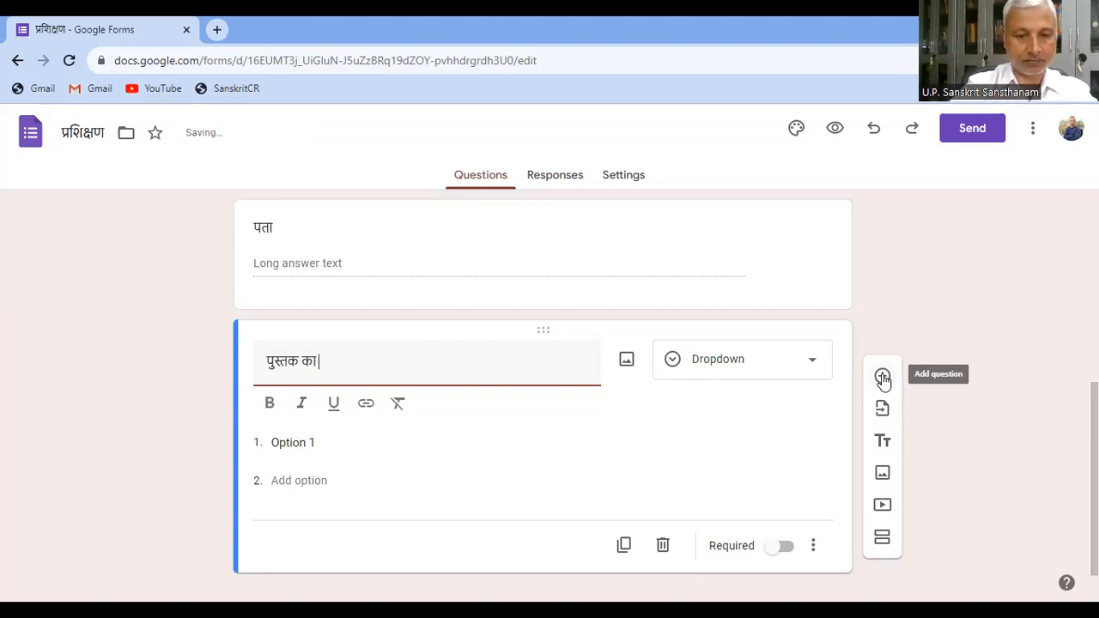
pyautogui.write(' विवरण')
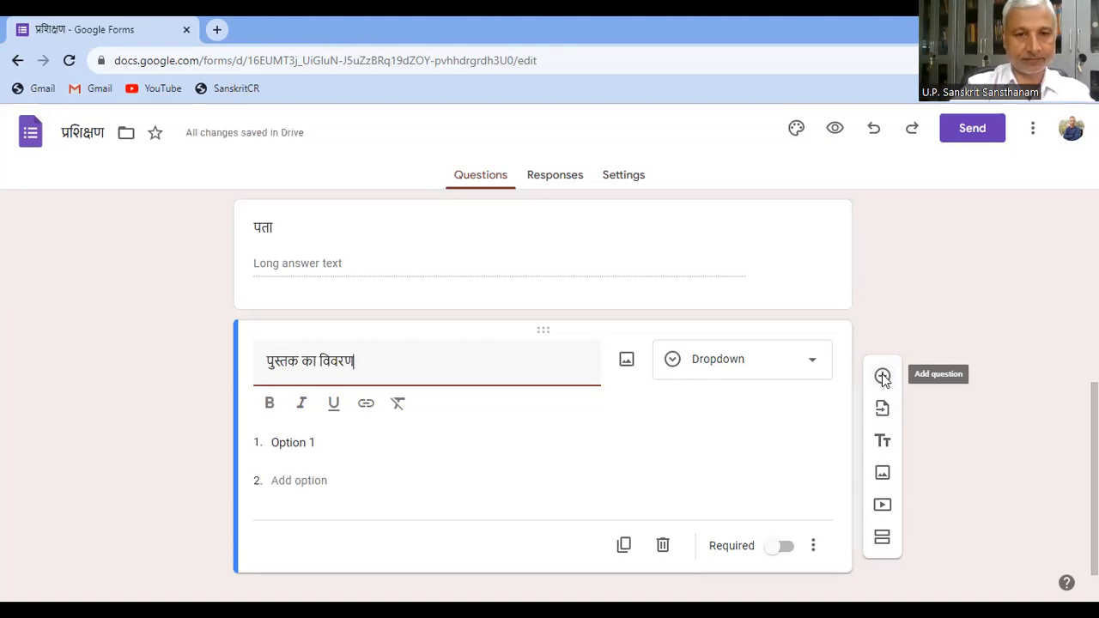
pyautogui.click(1058, 443)
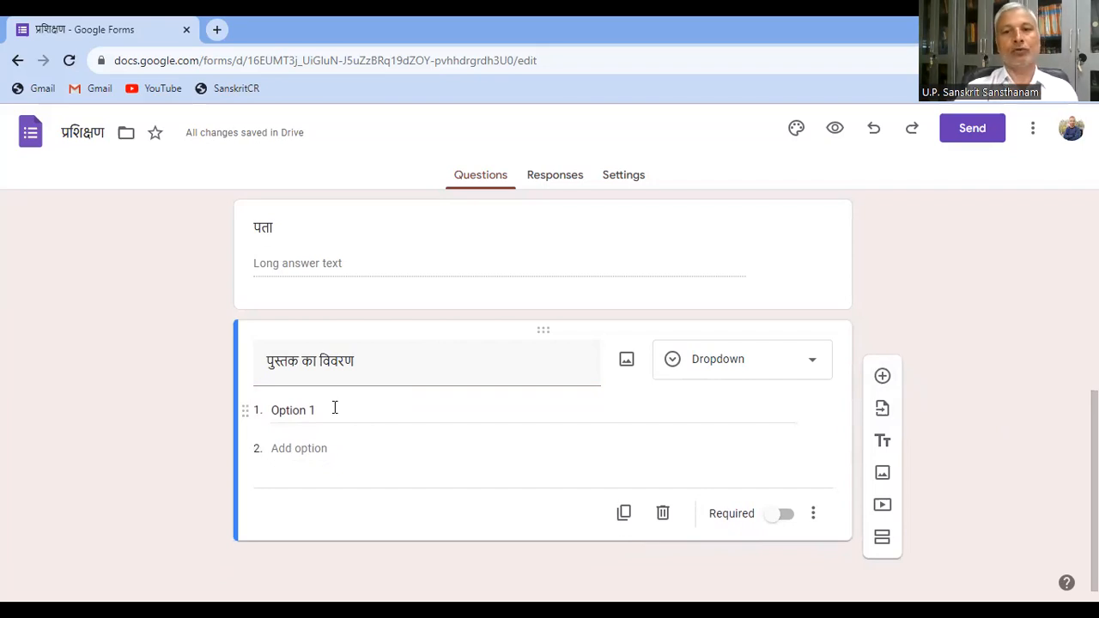
# Review the available question types for the पुस्तक का विवरण question, keeping Dropdown as its type
pyautogui.click(738, 369)
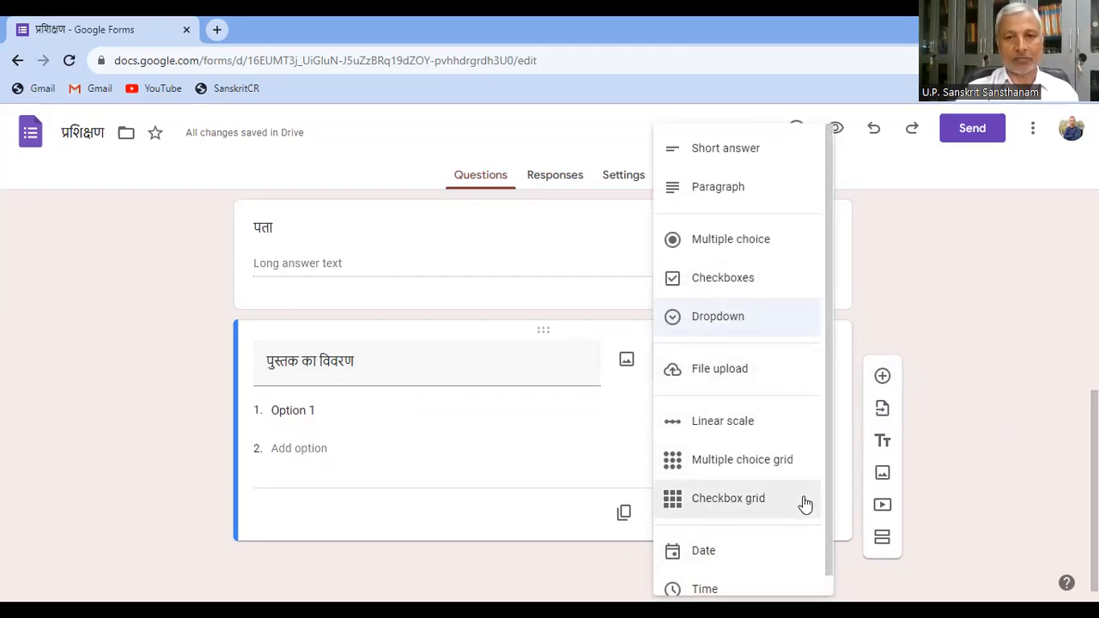
pyautogui.click(1015, 457)
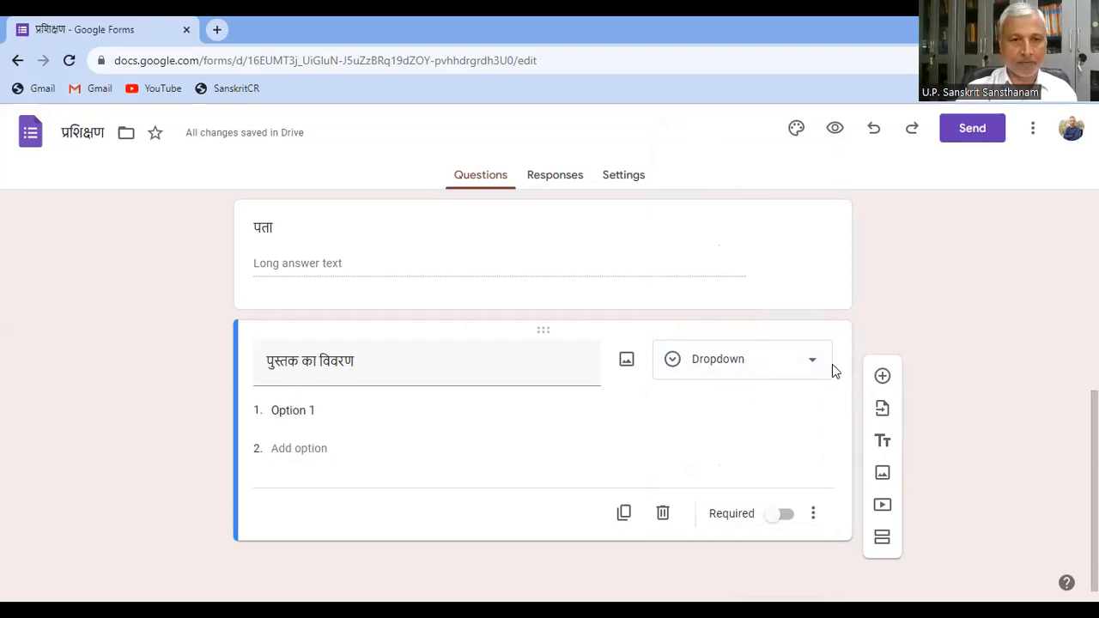
pyautogui.click(761, 366)
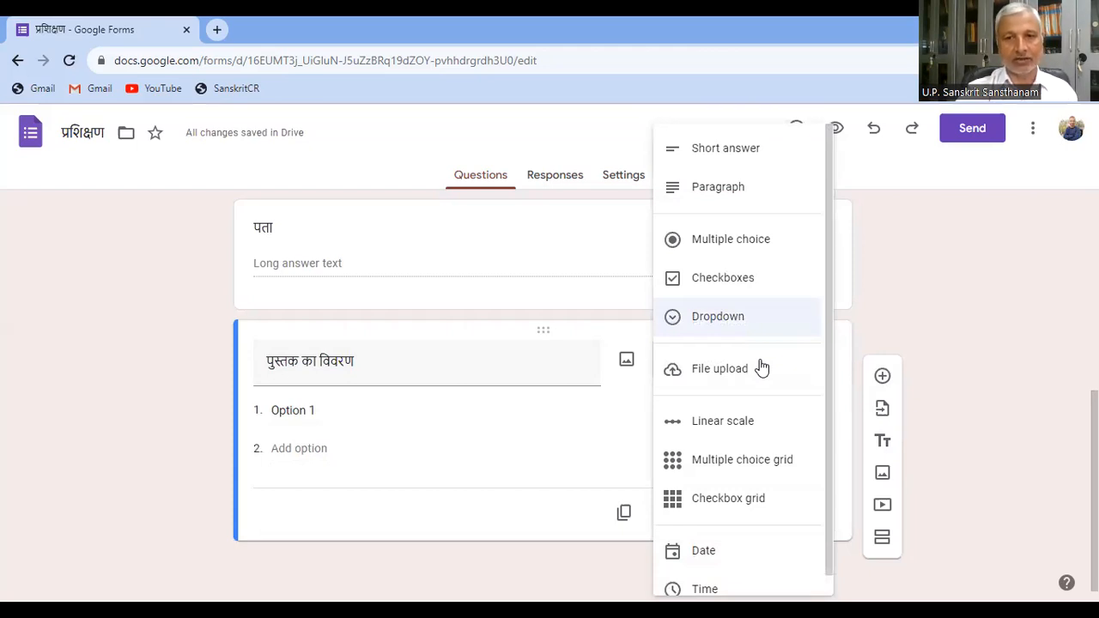
pyautogui.click(724, 319)
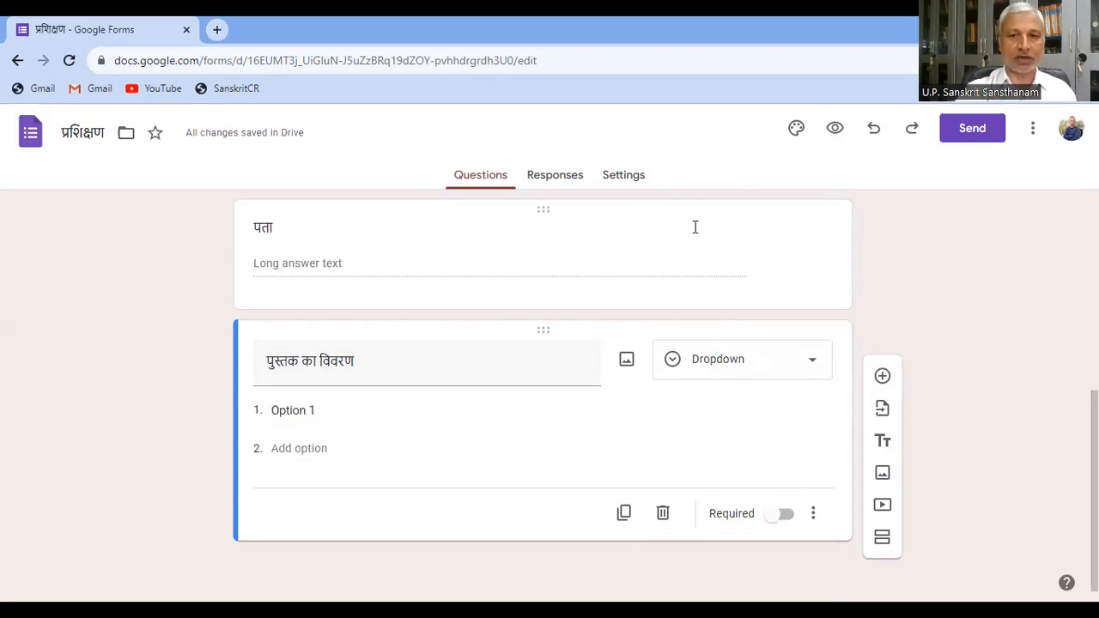
pyautogui.click(808, 362)
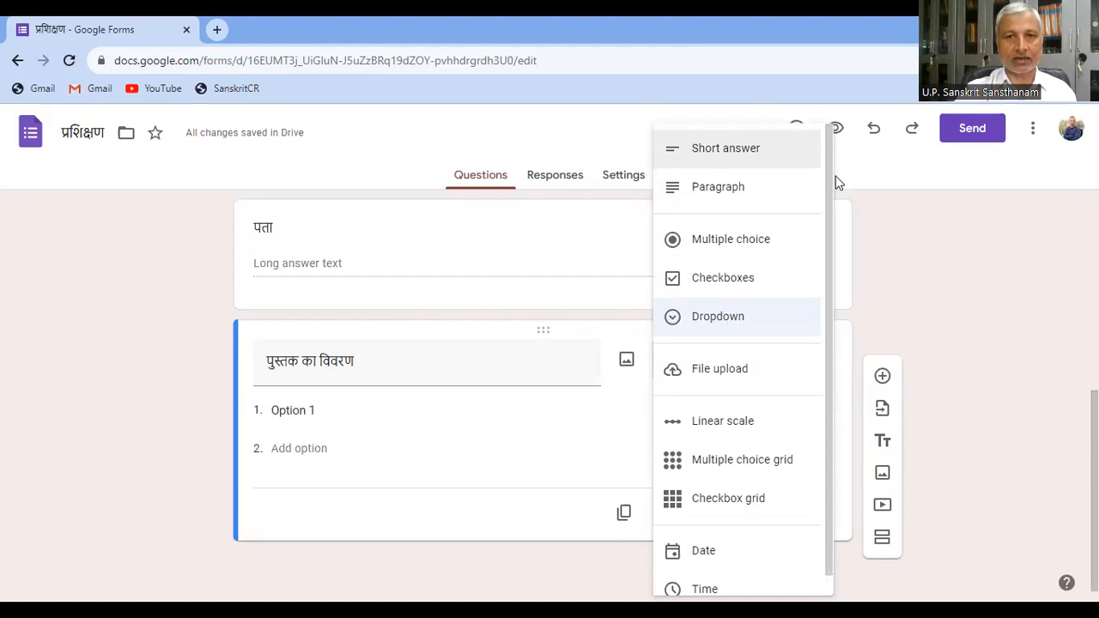
# Open the form's sending options and set the collection of email addresses to Verified
pyautogui.click(974, 128)
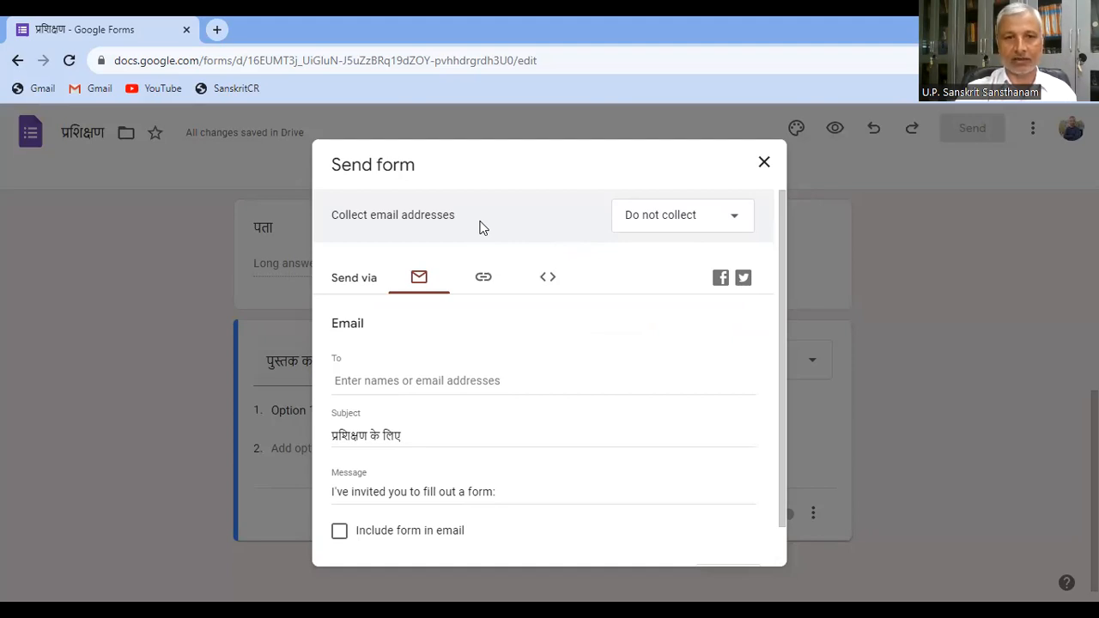
pyautogui.click(696, 224)
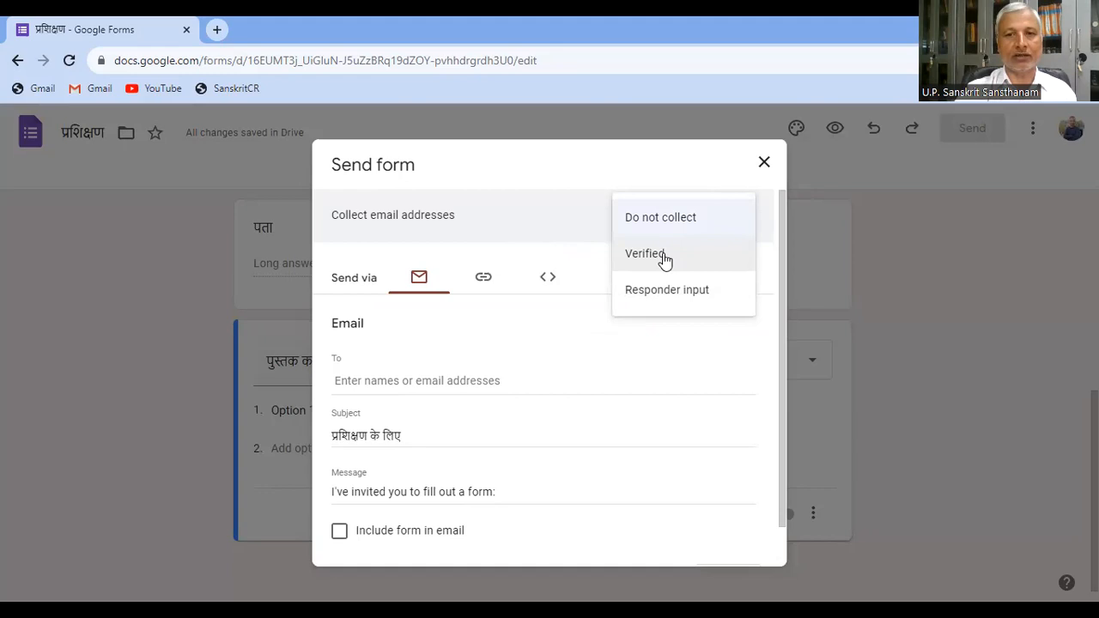
pyautogui.click(664, 258)
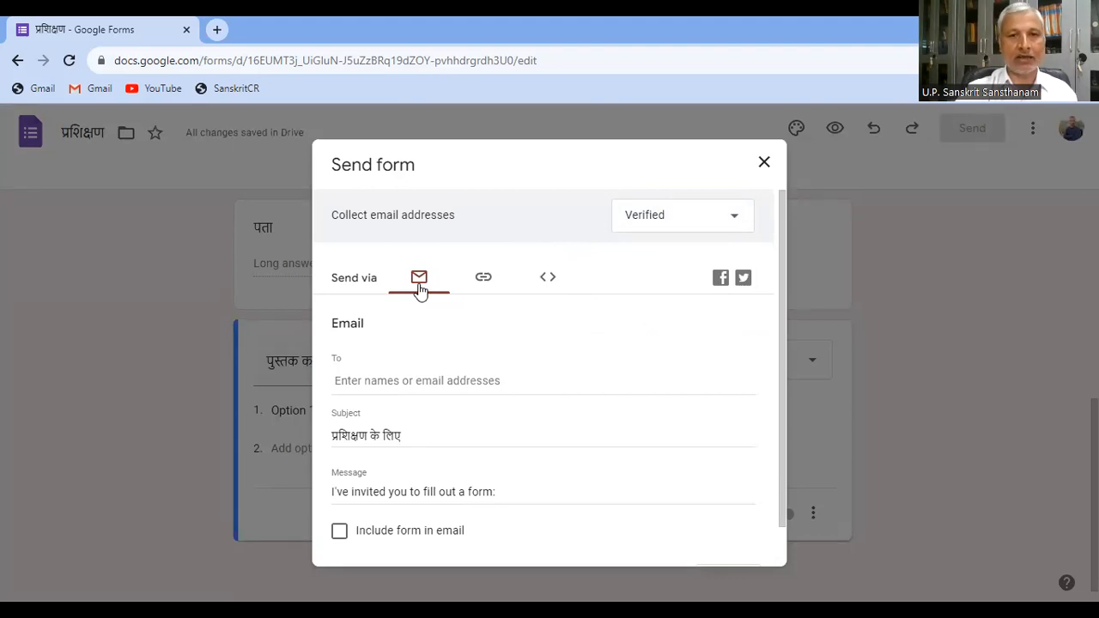
# Review the email, link and embed HTML ways of sending the form, enabling the shortened URL for the link
pyautogui.click(420, 289)
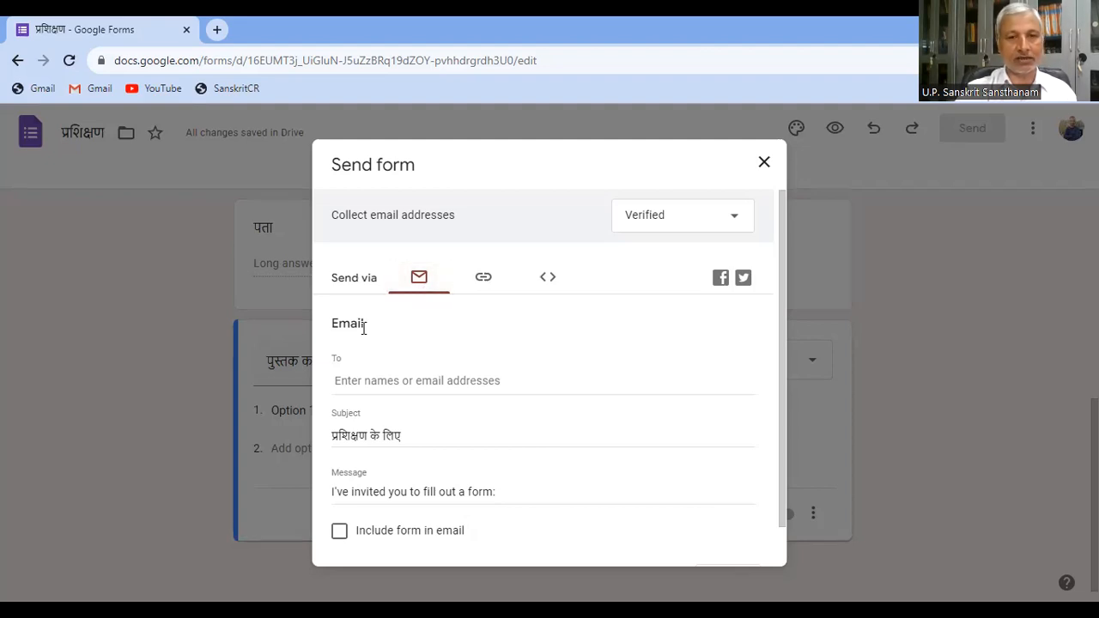
pyautogui.click(369, 386)
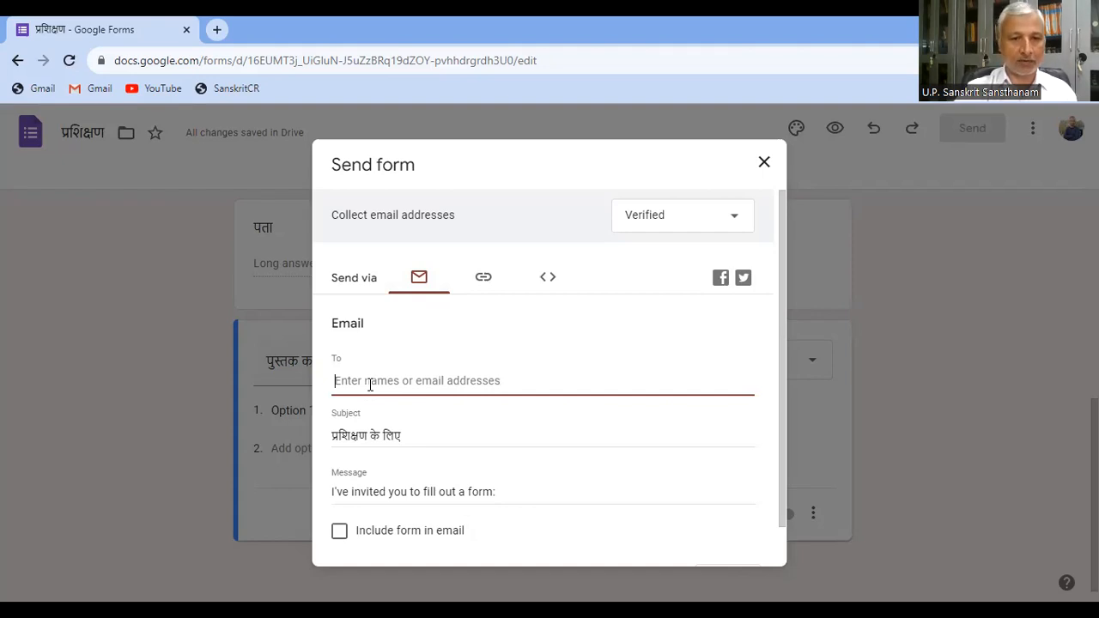
pyautogui.click(485, 278)
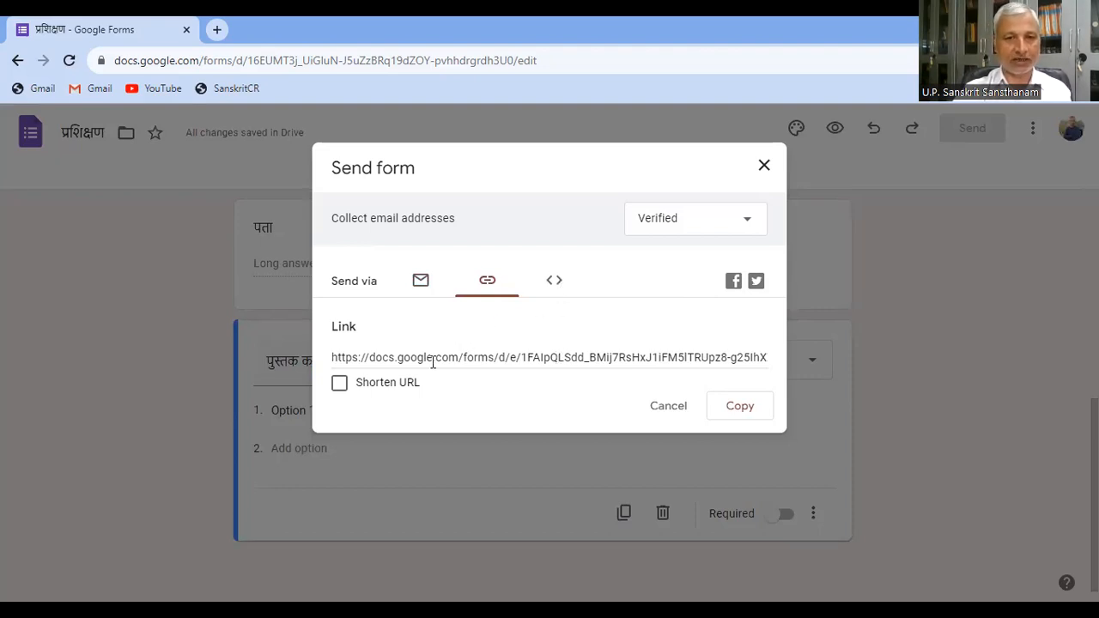
pyautogui.click(340, 385)
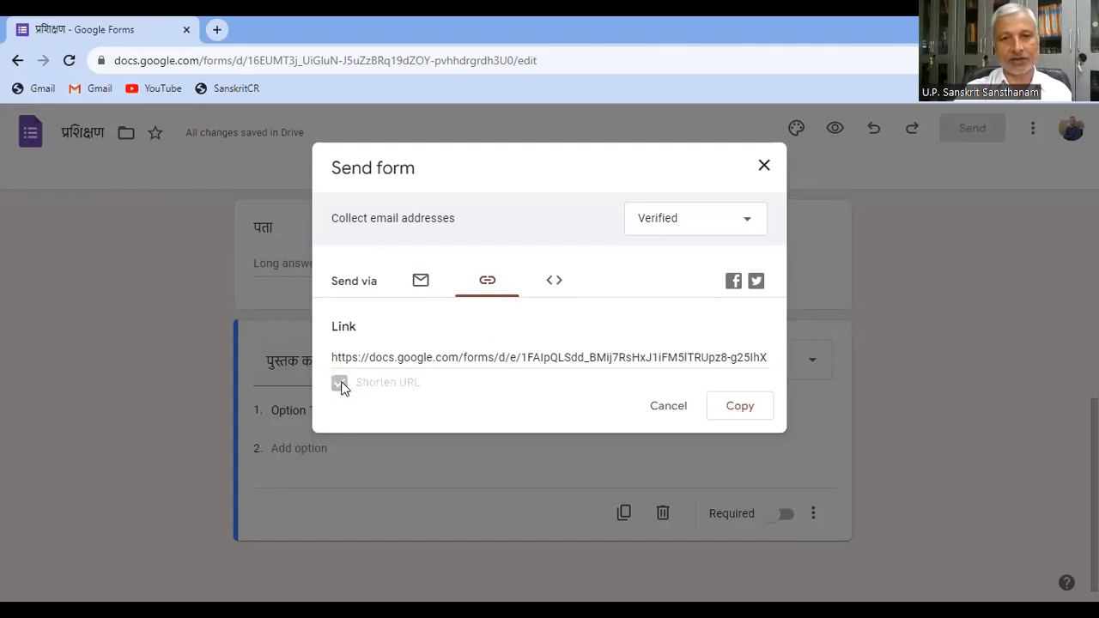
pyautogui.click(558, 285)
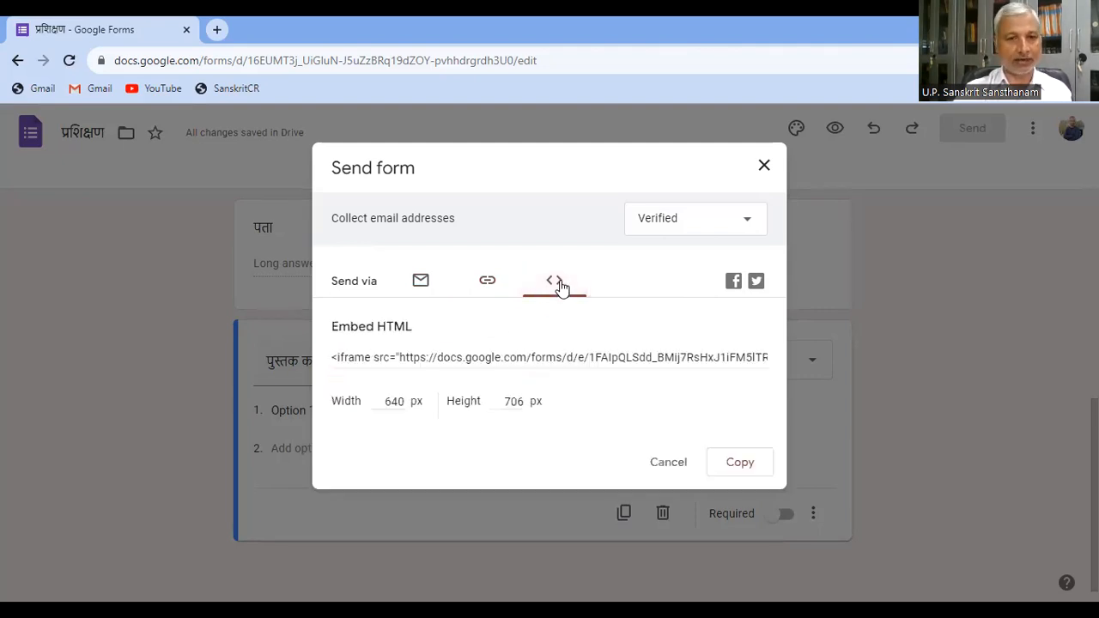
# Copy the form's shortened link from the sending options and close the Send form dialog
pyautogui.click(446, 354)
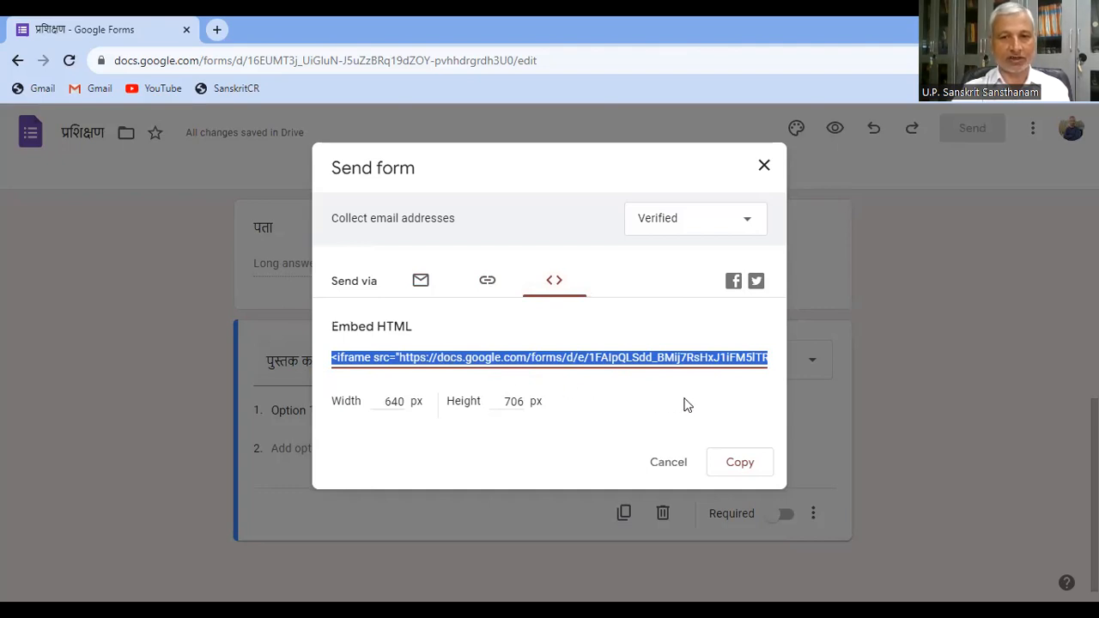
pyautogui.click(492, 287)
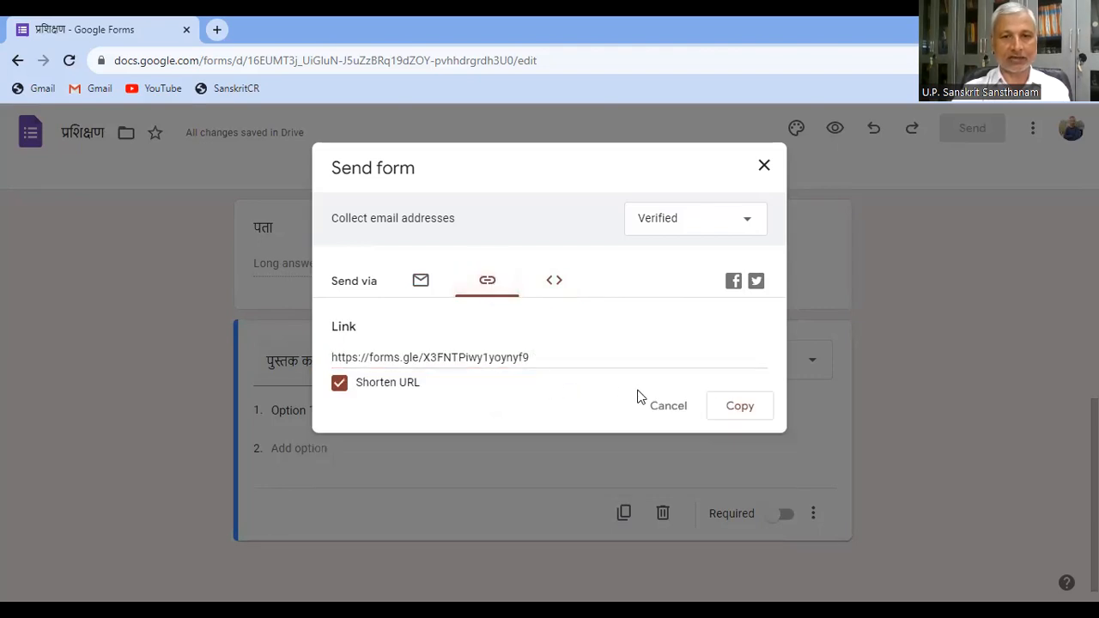
pyautogui.click(743, 410)
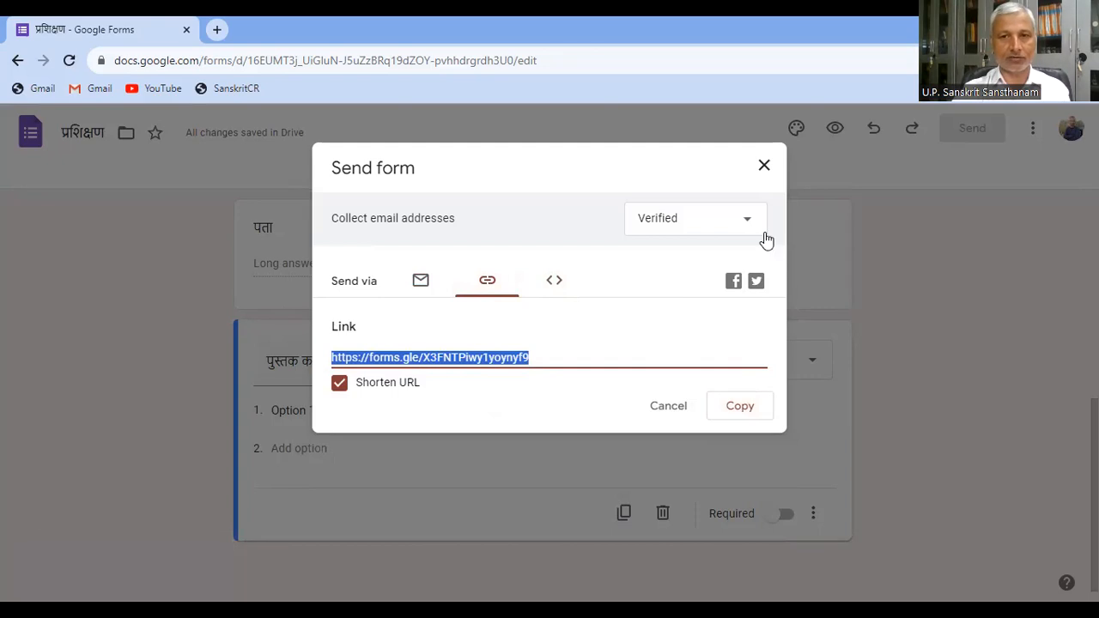
pyautogui.click(765, 167)
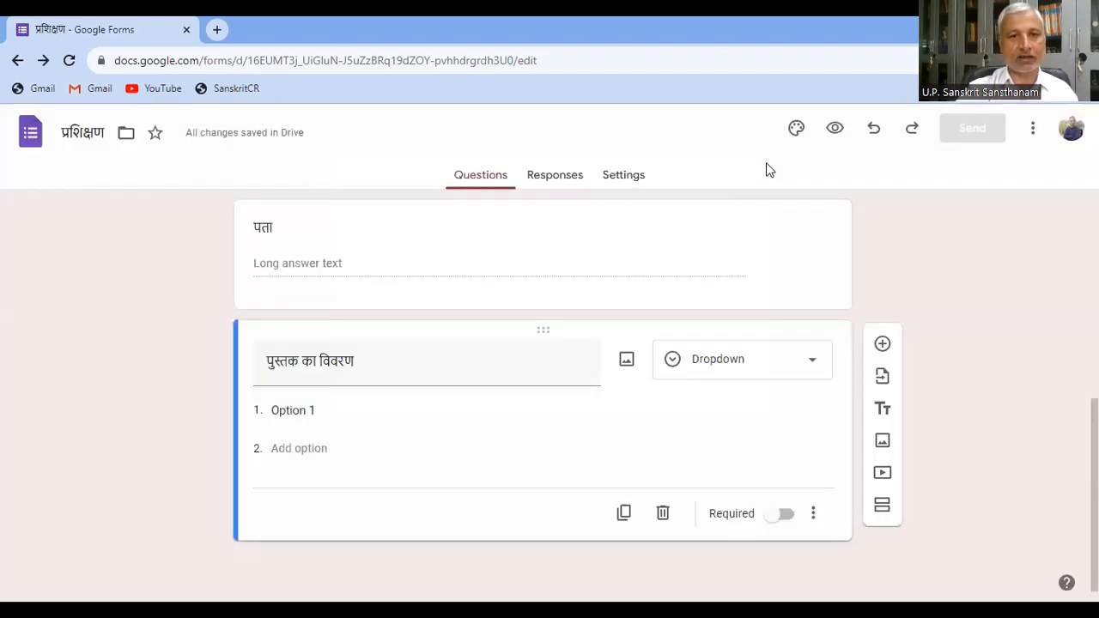
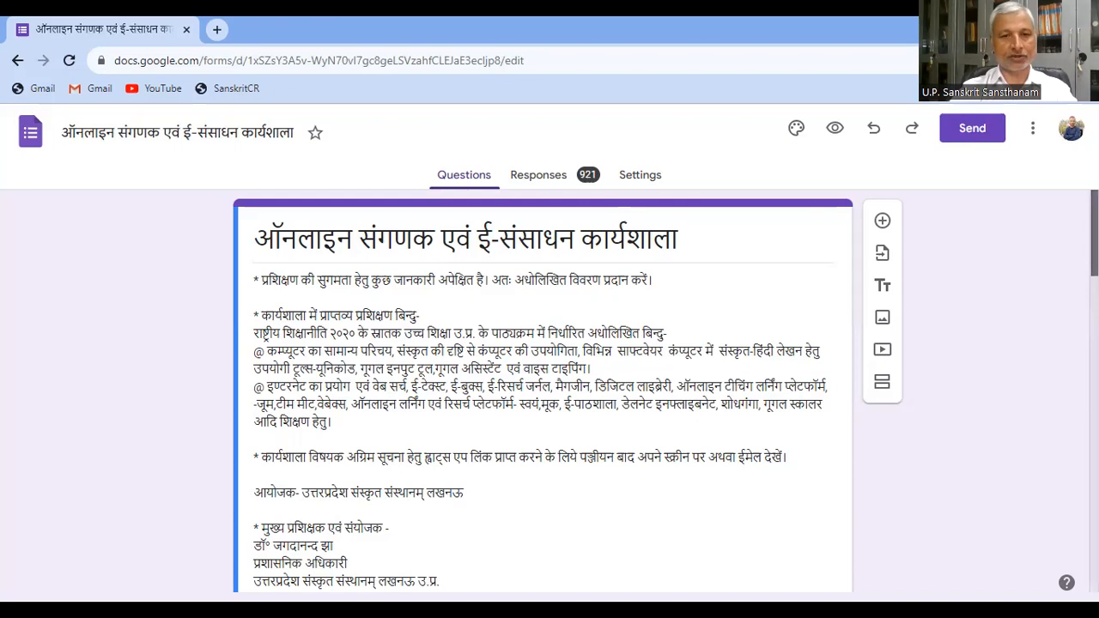
# Frame the organiser and trainer details in the workshop form's description with a red annotation rectangle, and remove the rectangle
pyautogui.scroll(-3, 567, 390)
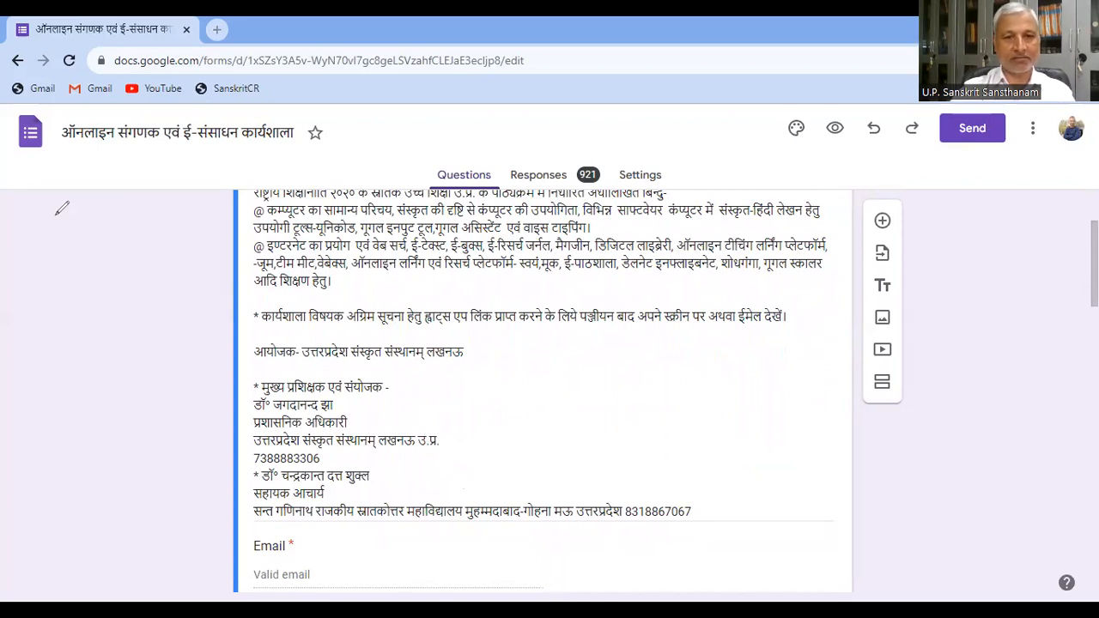
pyautogui.moveTo(255, 327)
pyautogui.mouseDown()
pyautogui.moveTo(339, 361)
pyautogui.moveTo(400, 403)
pyautogui.moveTo(397, 538)
pyautogui.mouseUp()
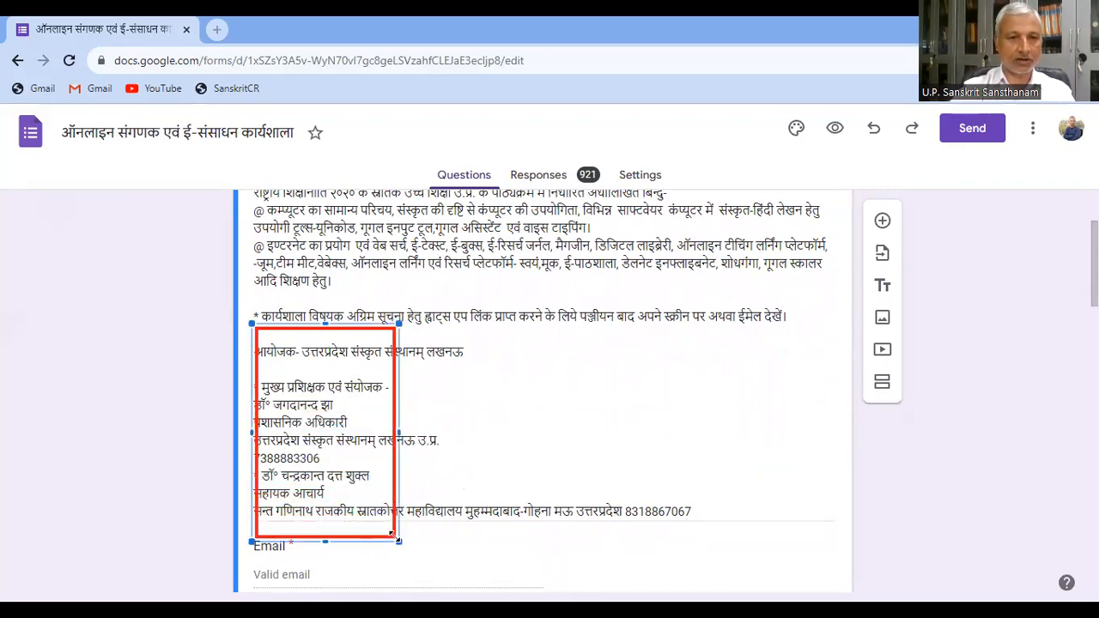
pyautogui.moveTo(253, 435); pyautogui.dragTo(242, 435)
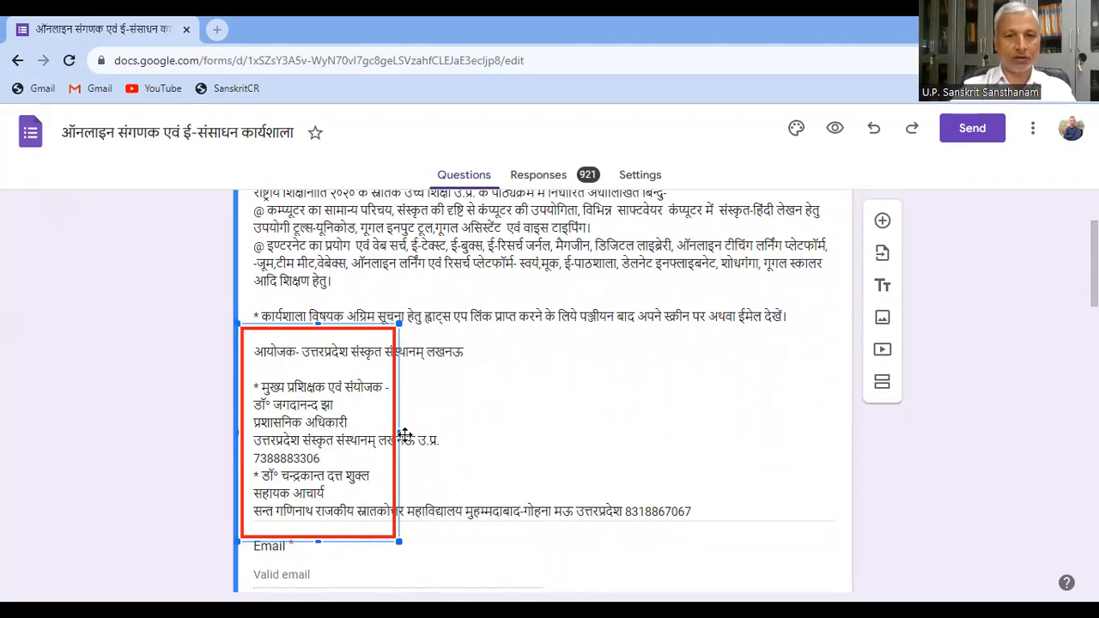
pyautogui.moveTo(398, 434); pyautogui.dragTo(712, 457)
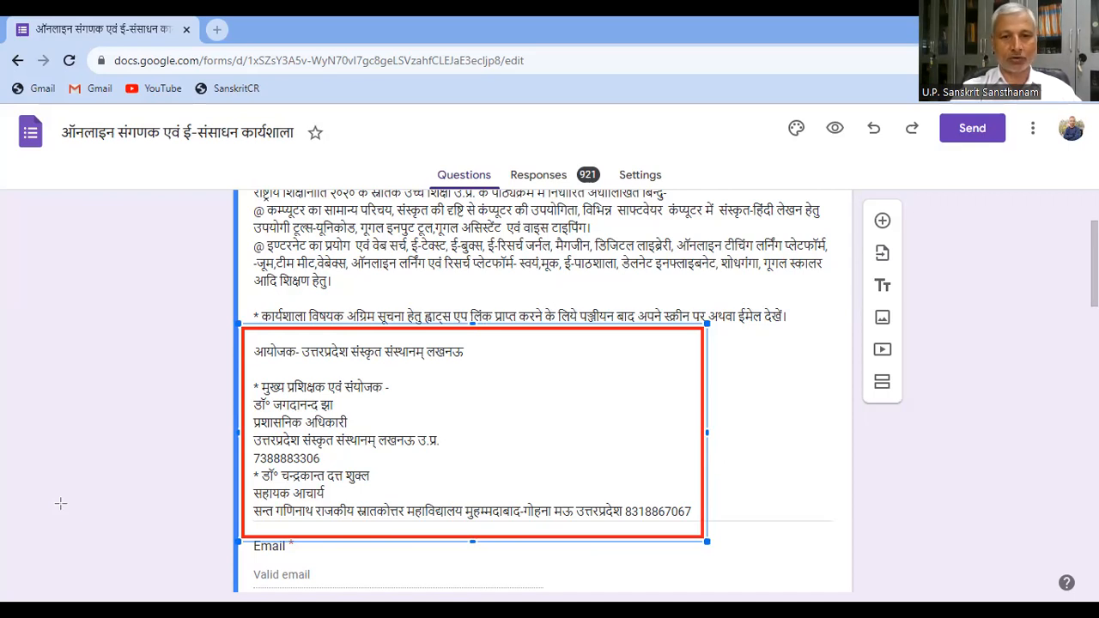
pyautogui.click(25, 525)
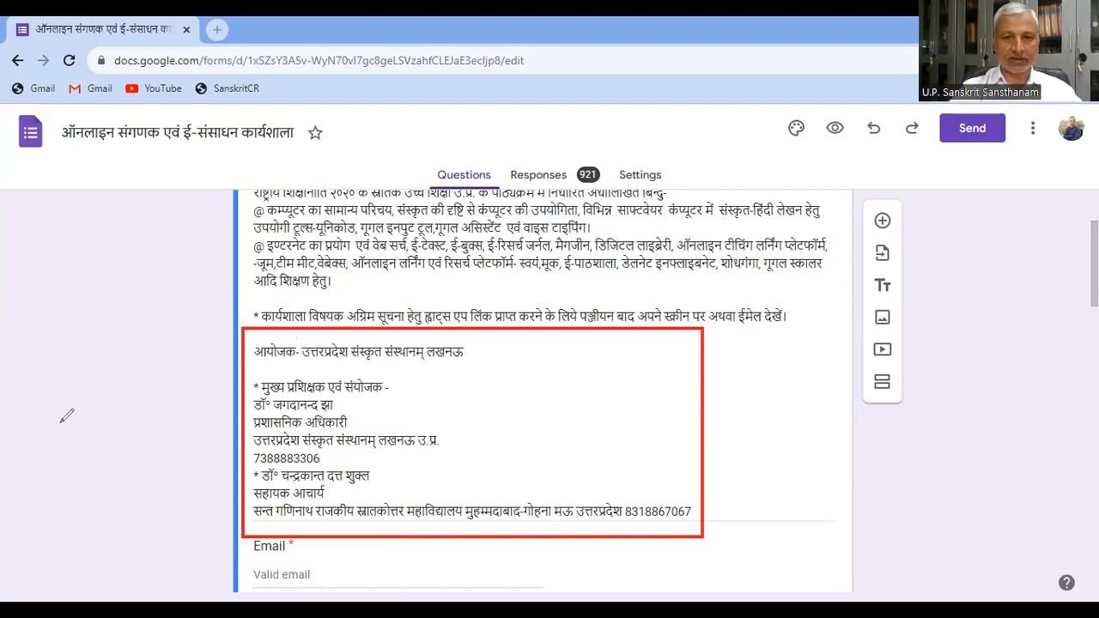
pyautogui.hotkey('ctrl', 'z')
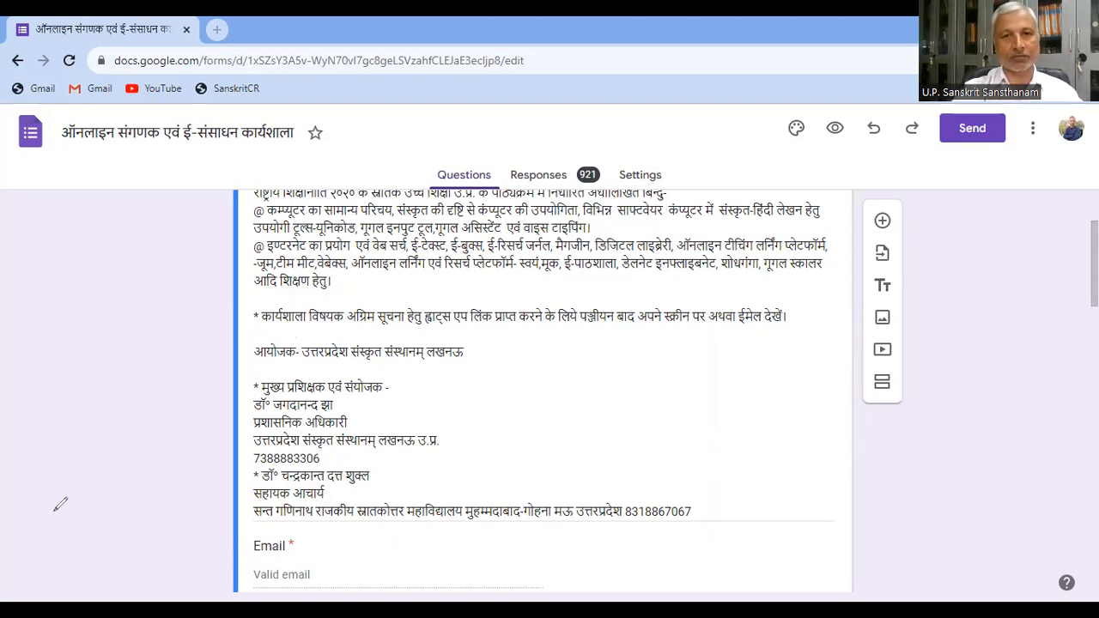
# Examine the questions of the ऑनलाइन संगणक एवं ई-संसाधन कार्यशाला form, from the Email field down to क्या कम्प्यूटर सञ्चालन की पूर्व जानकारी है?
pyautogui.click(541, 180)
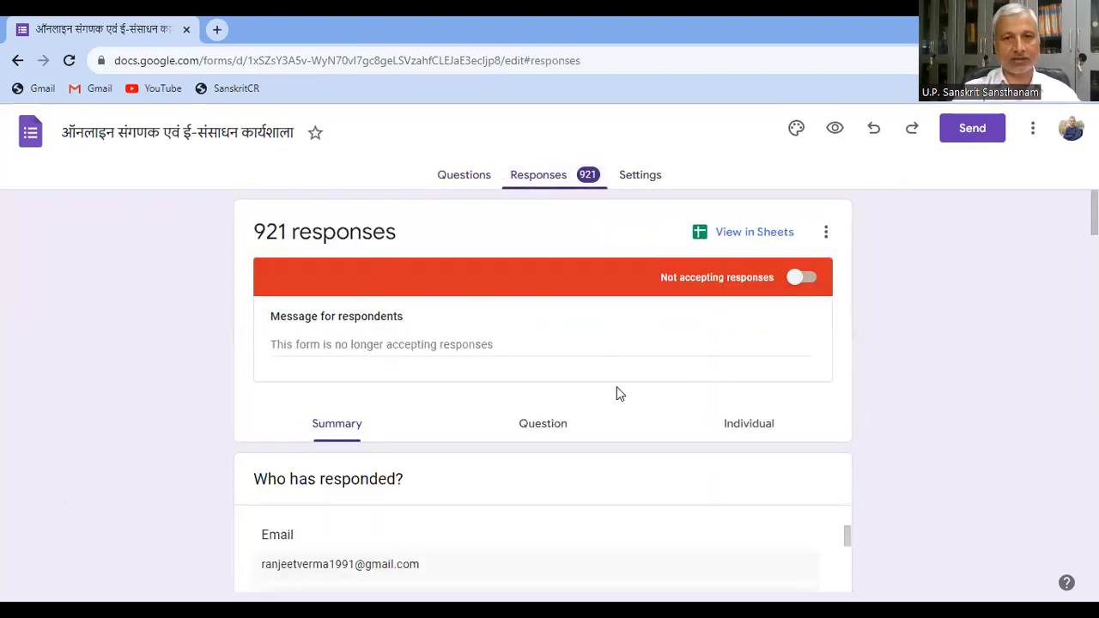
pyautogui.click(466, 177)
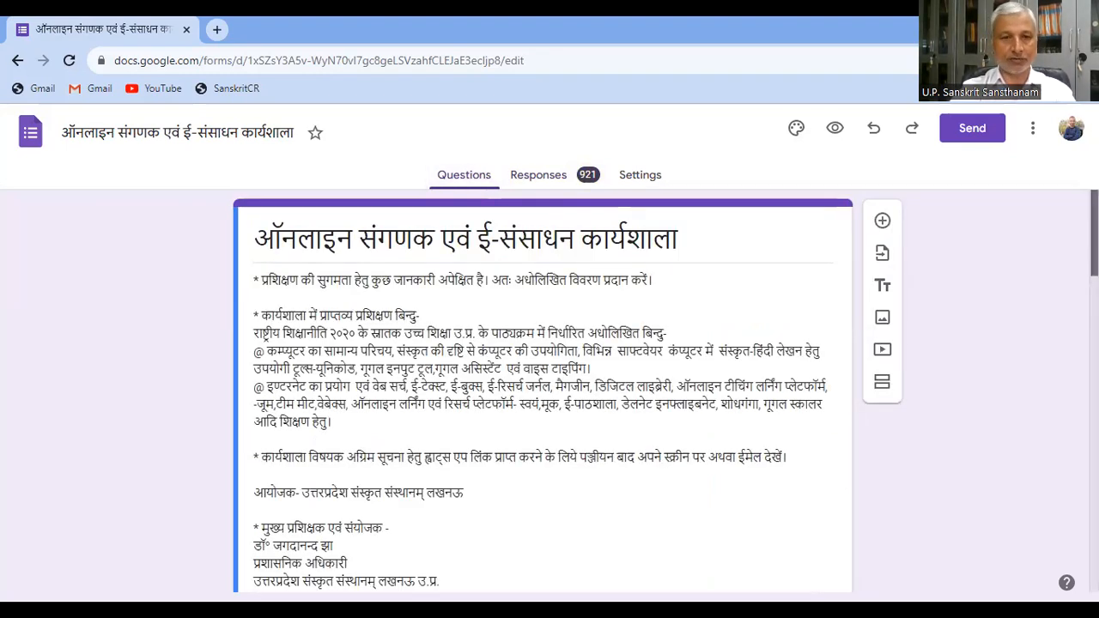
pyautogui.scroll(-3, 543, 391)
pyautogui.scroll(-3, 542, 391)
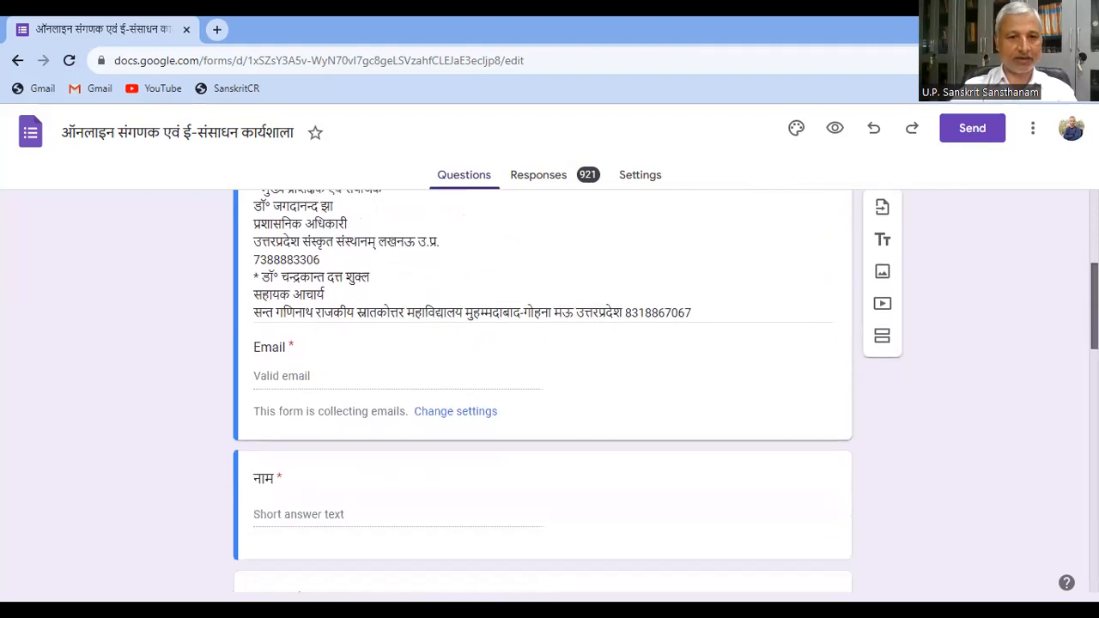
pyautogui.scroll(-4, 543, 391)
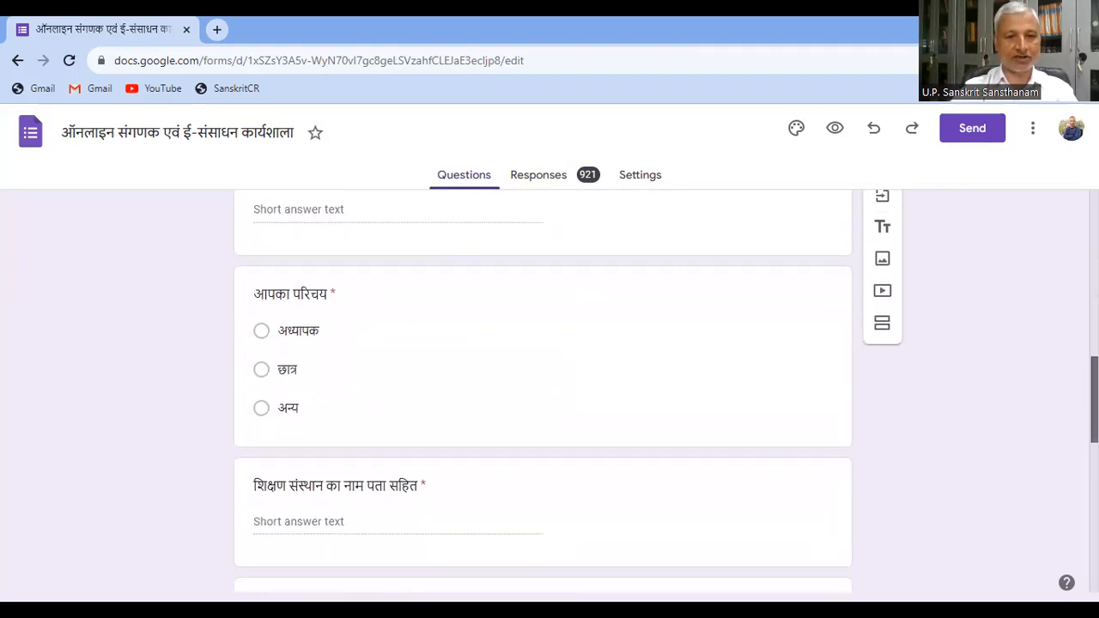
pyautogui.scroll(-1, 543, 391)
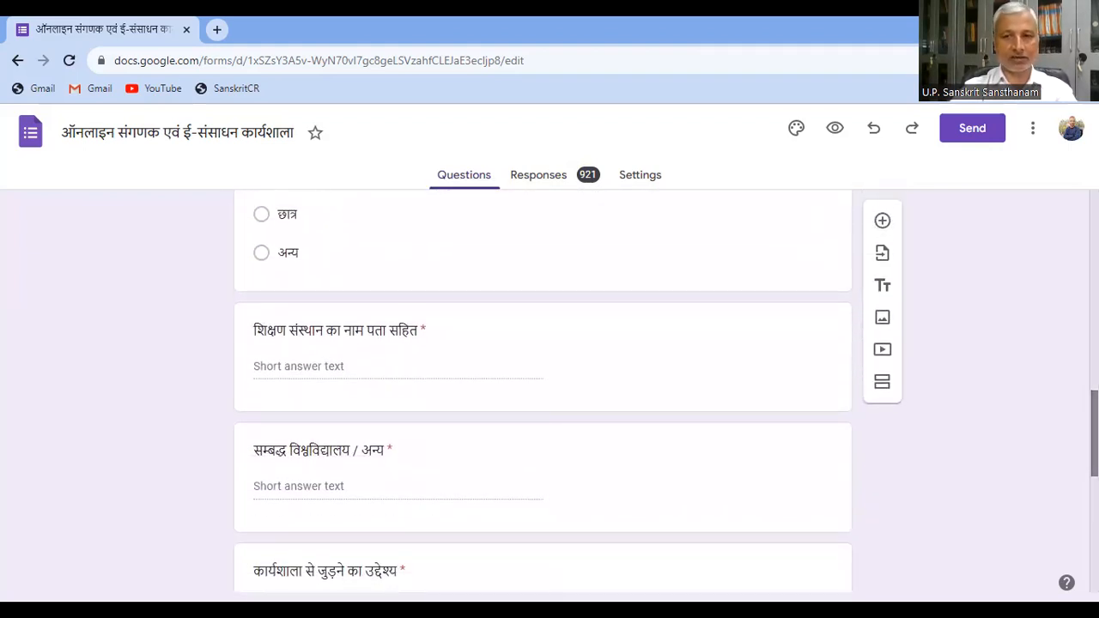
pyautogui.scroll(-3, 542, 390)
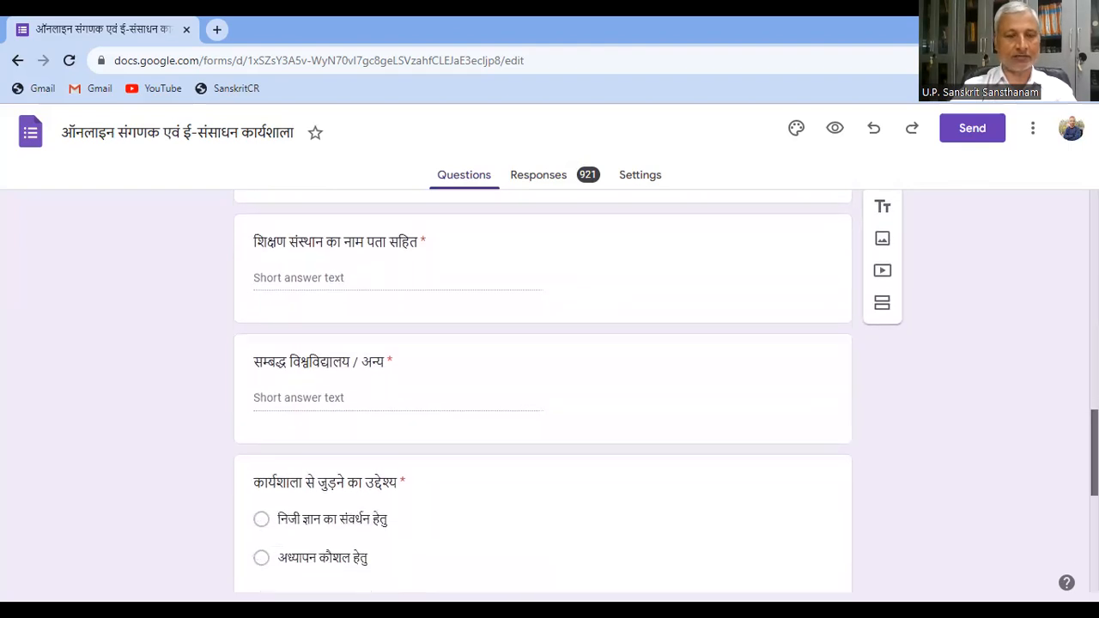
pyautogui.scroll(-2, 543, 390)
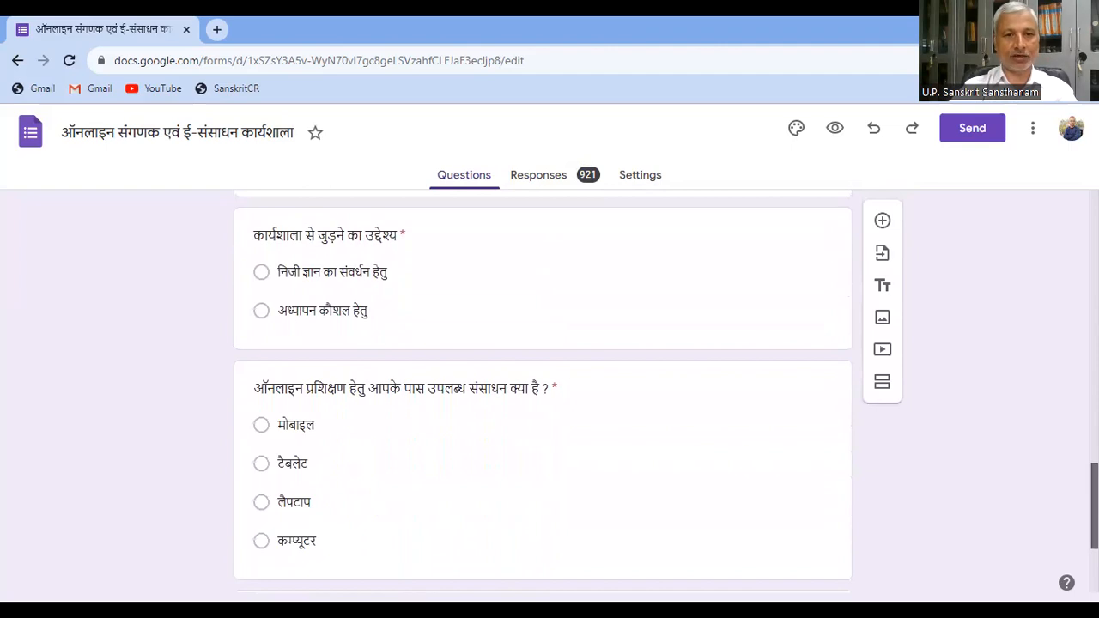
pyautogui.scroll(-1, 543, 390)
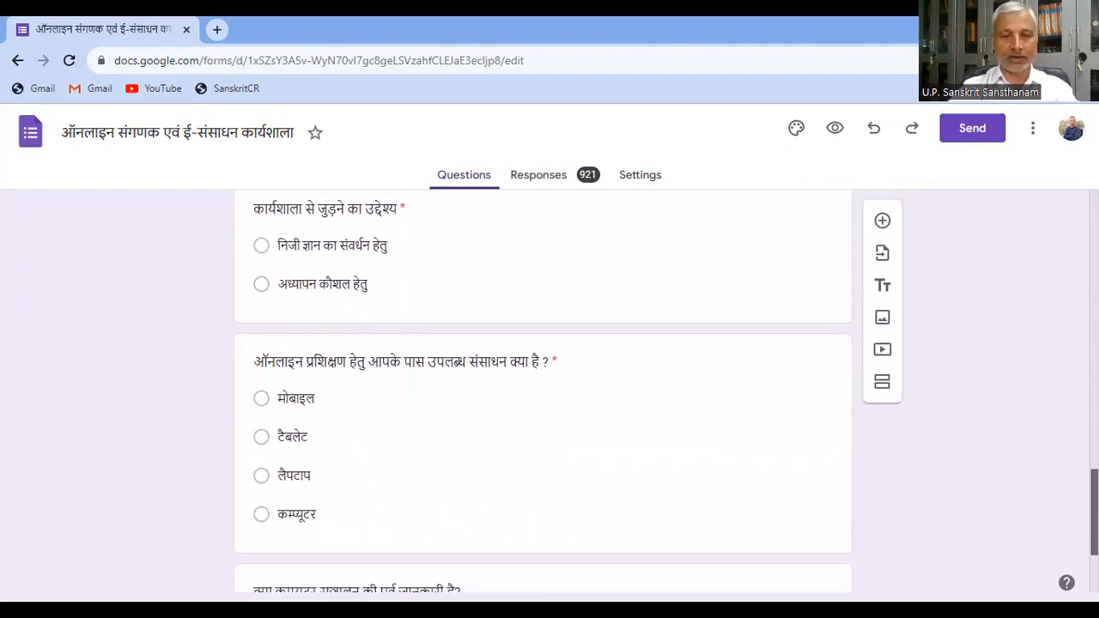
pyautogui.moveTo(1094, 512); pyautogui.dragTo(1095, 512)
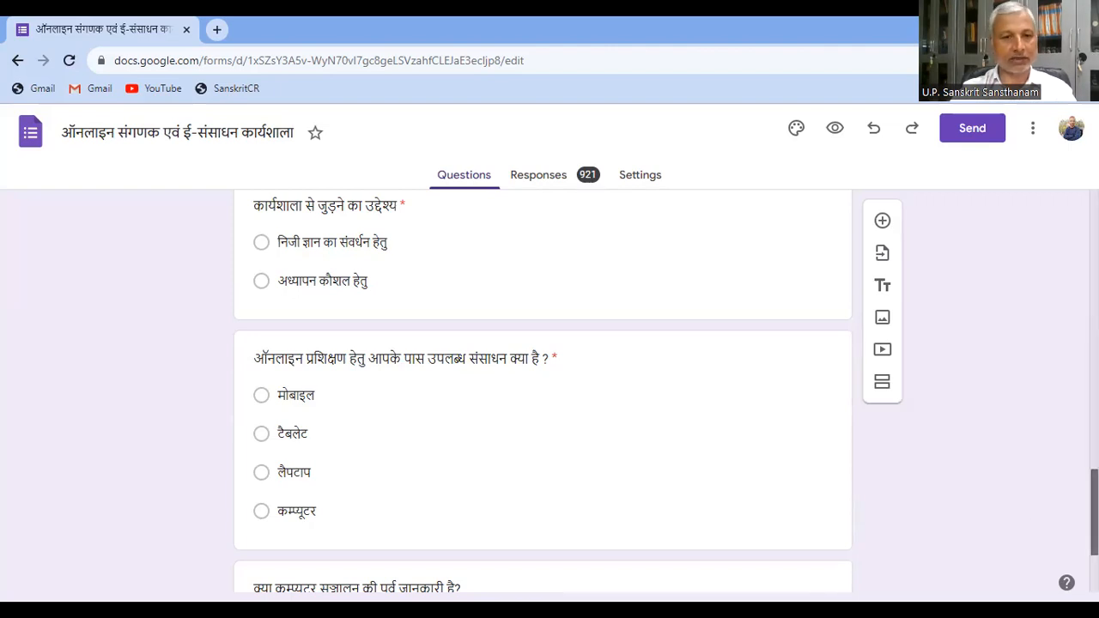
pyautogui.scroll(-2, 543, 391)
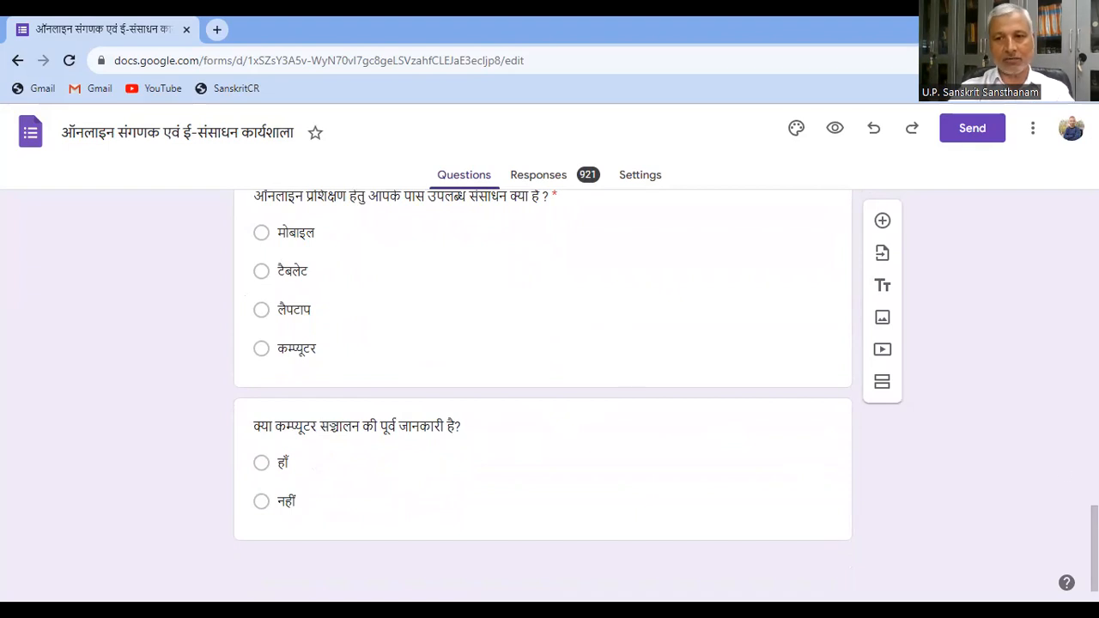
pyautogui.scroll(8, 543, 386)
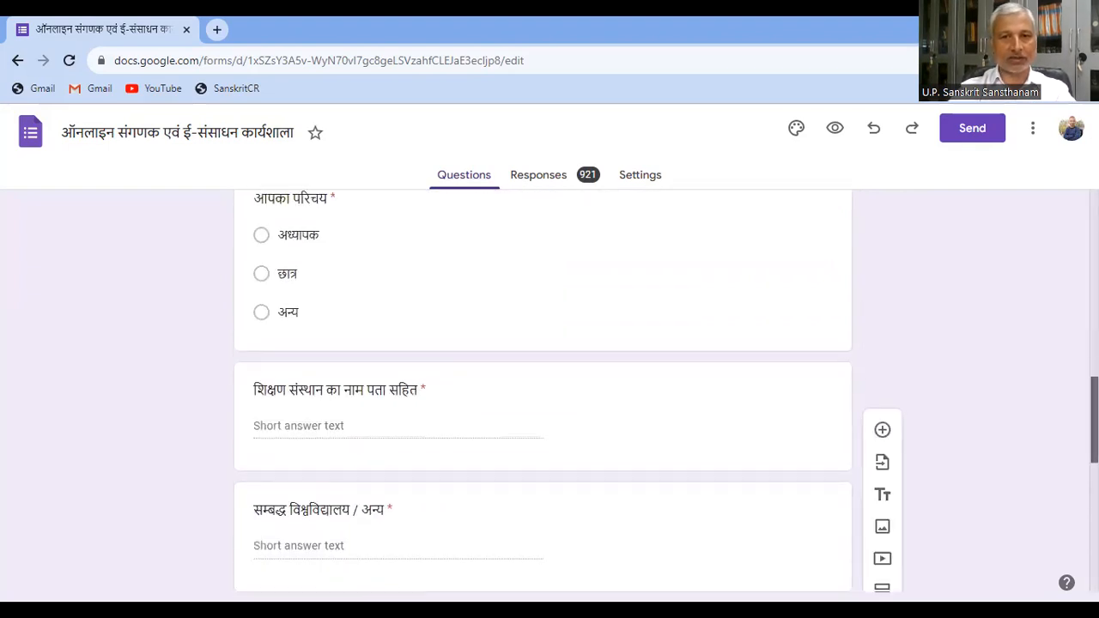
pyautogui.scroll(10, 601, 258)
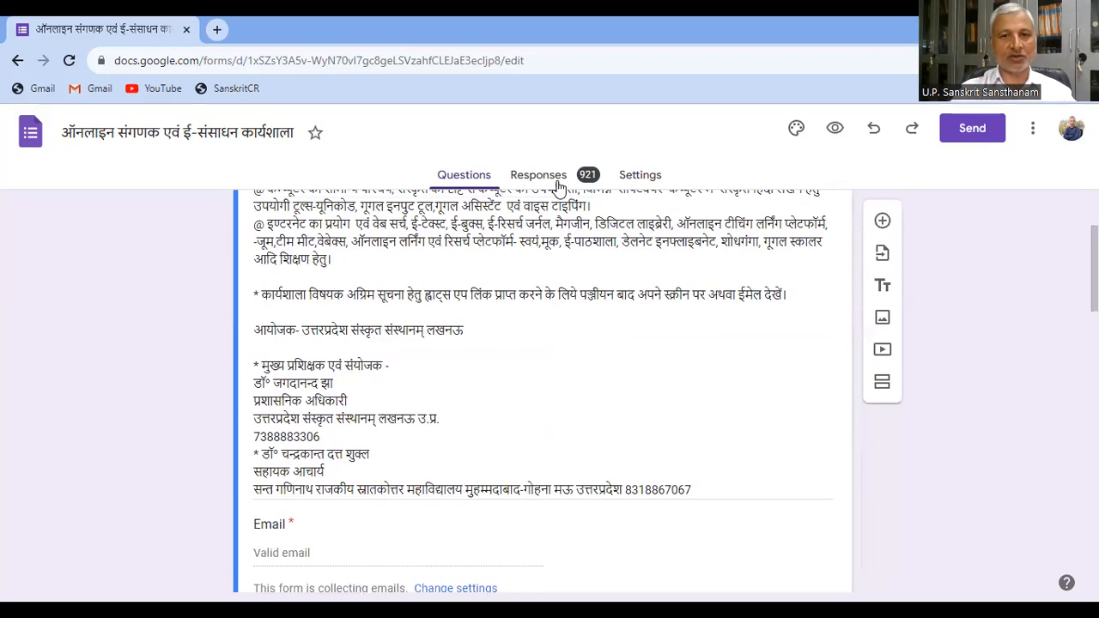
# Examine the summary of the workshop form's responses, including the pie charts on आपका परिचय, available devices and prior computer knowledge
pyautogui.click(549, 177)
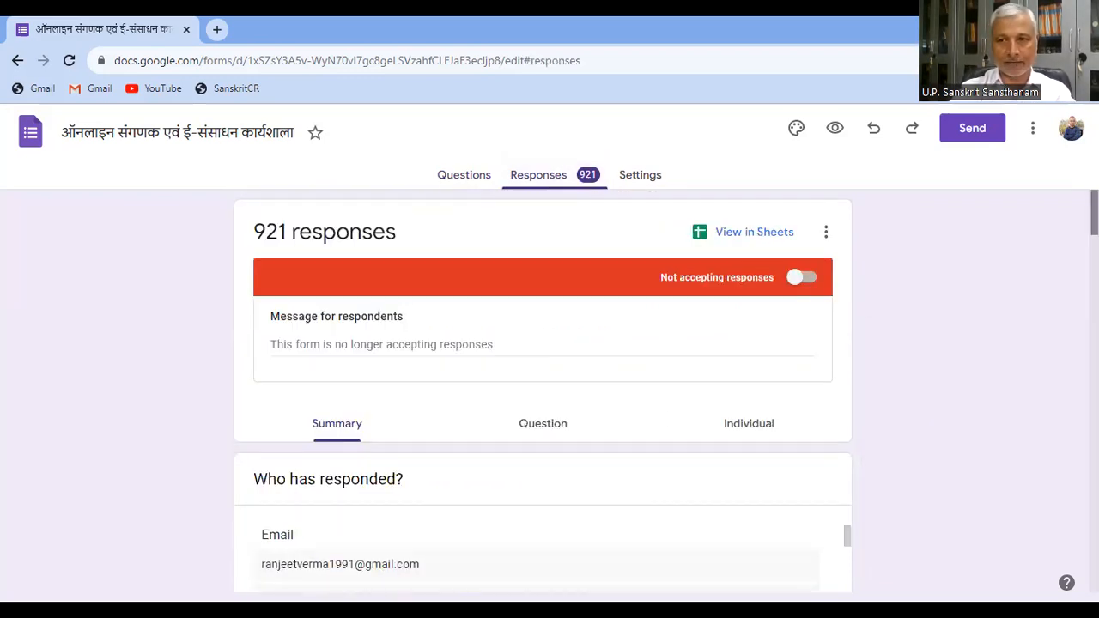
pyautogui.scroll(-7, 550, 386)
pyautogui.scroll(-10, 549, 387)
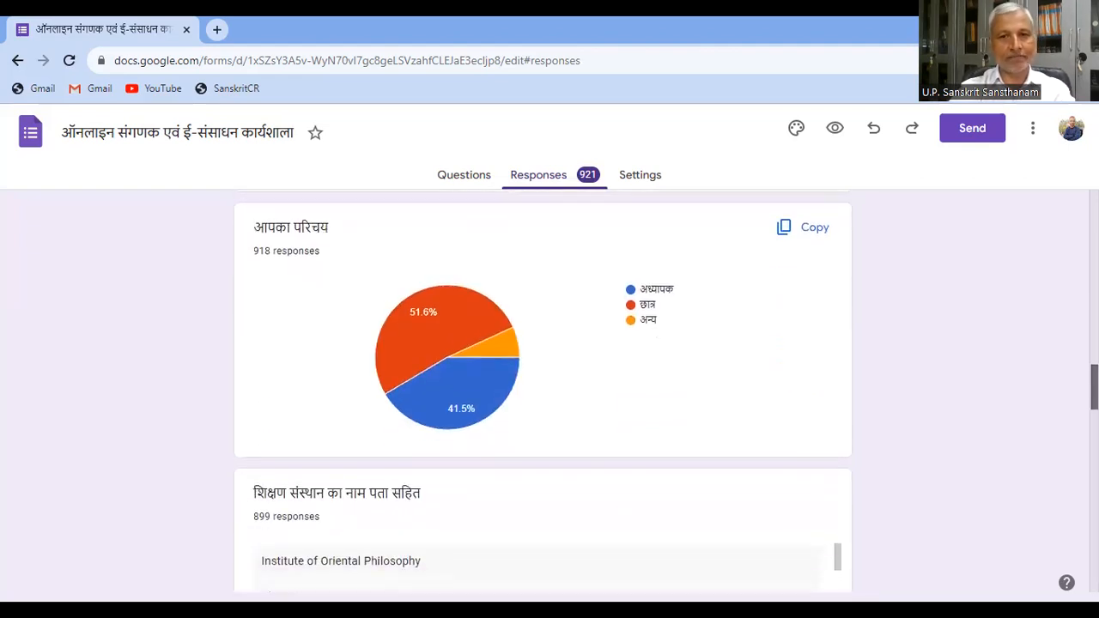
pyautogui.scroll(-10, 549, 386)
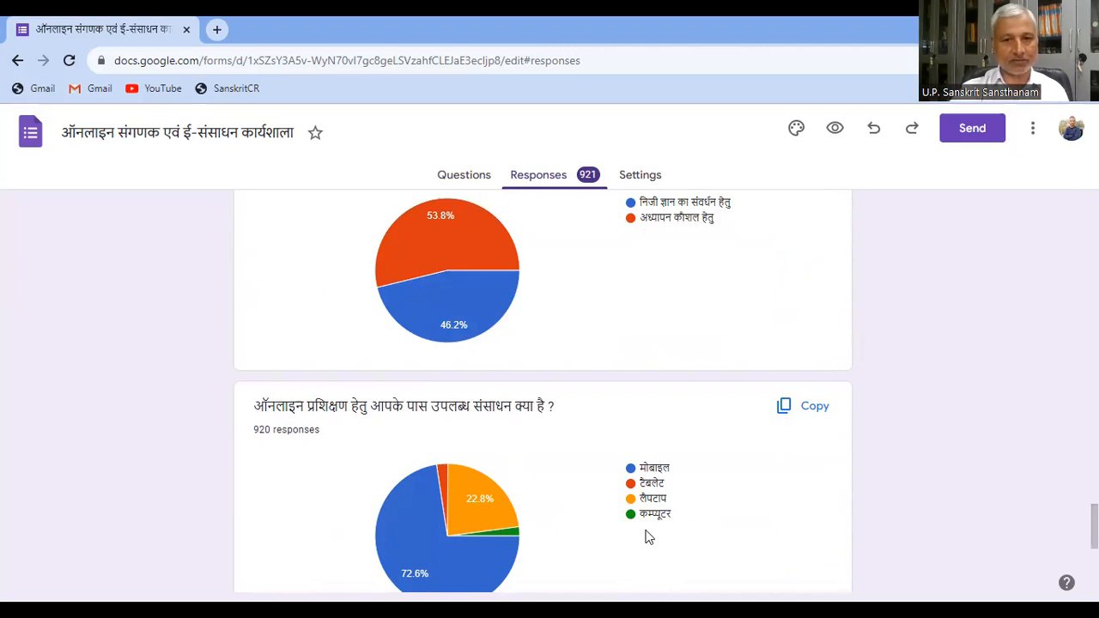
pyautogui.moveTo(515, 531)
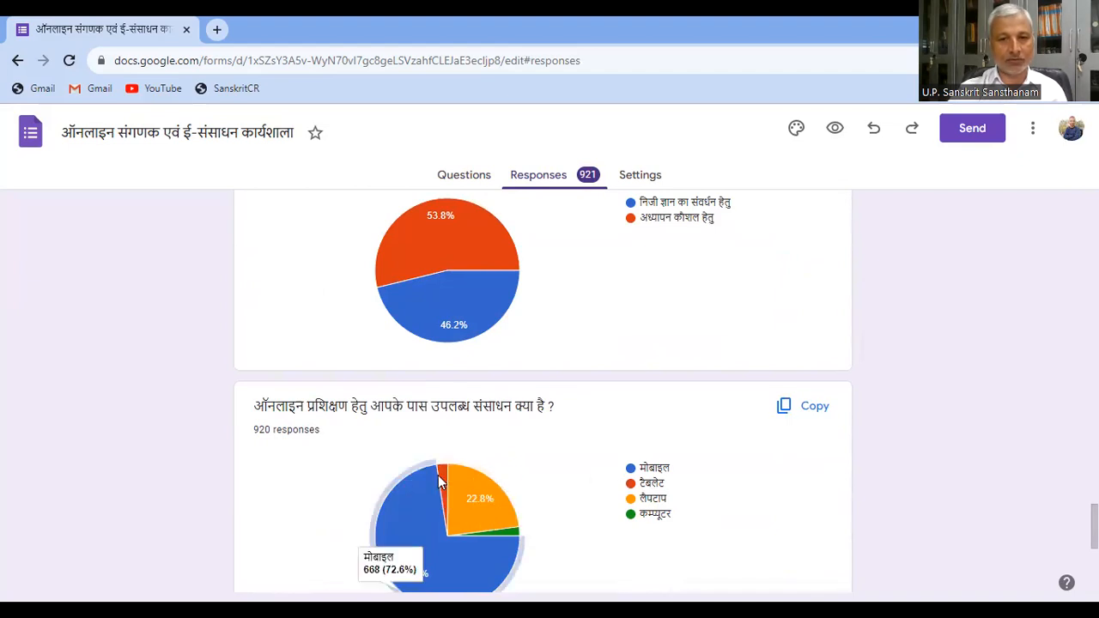
pyautogui.moveTo(442, 475)
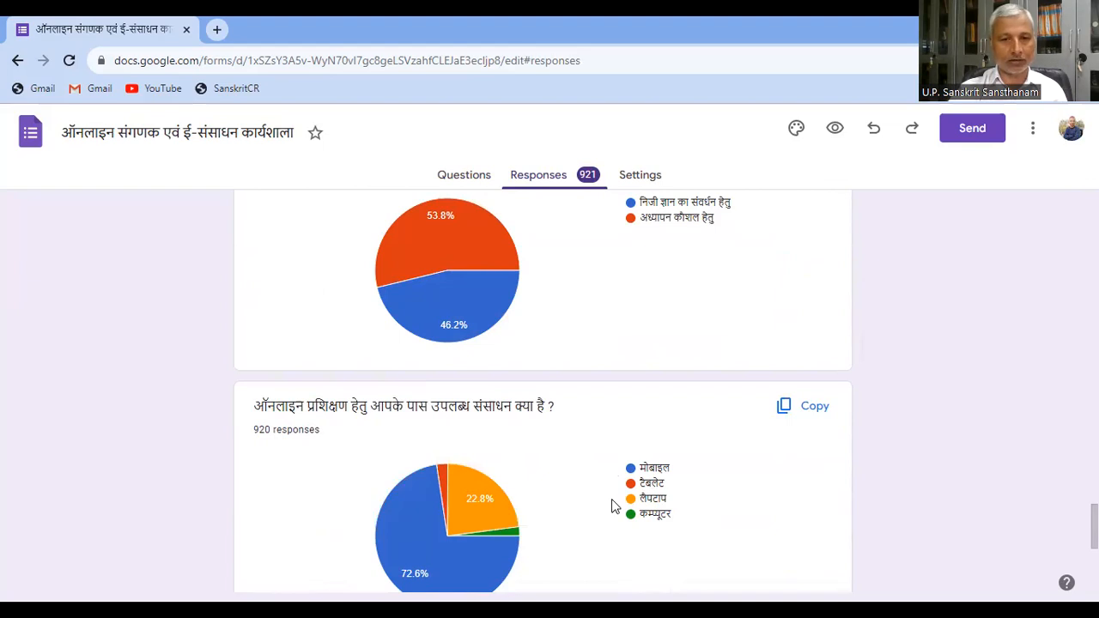
pyautogui.moveTo(464, 588)
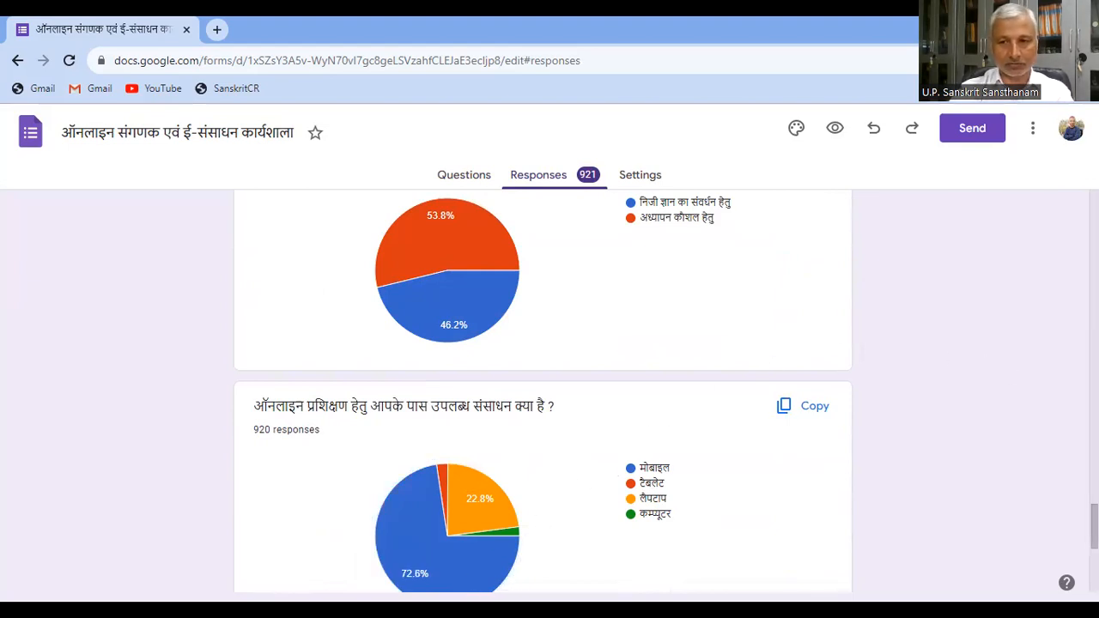
pyautogui.scroll(-3, 1094, 528)
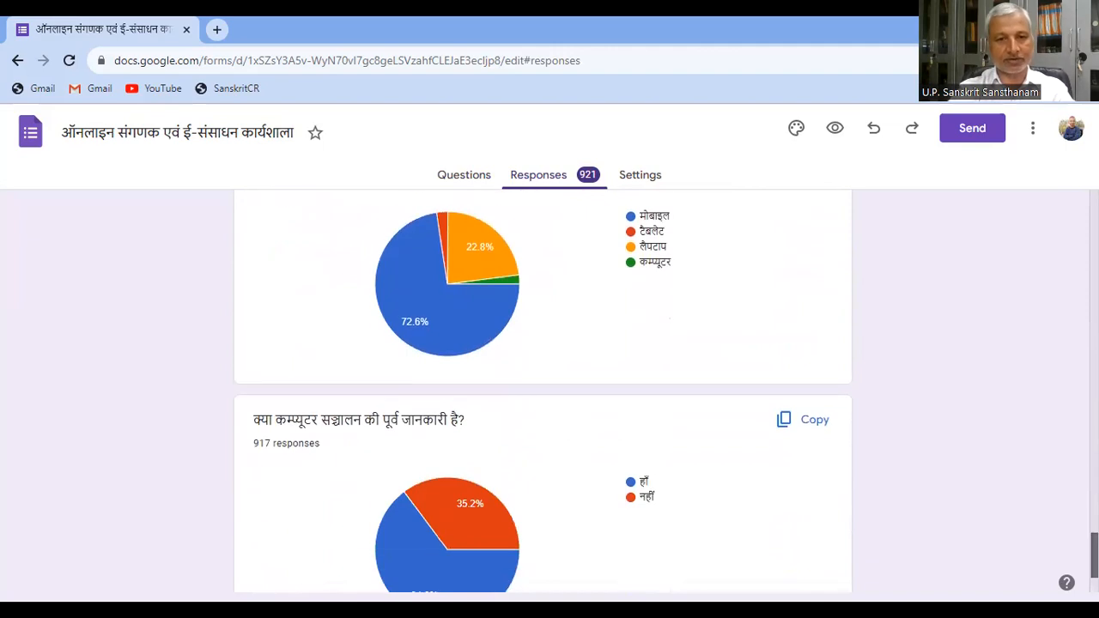
pyautogui.scroll(-1, 1036, 572)
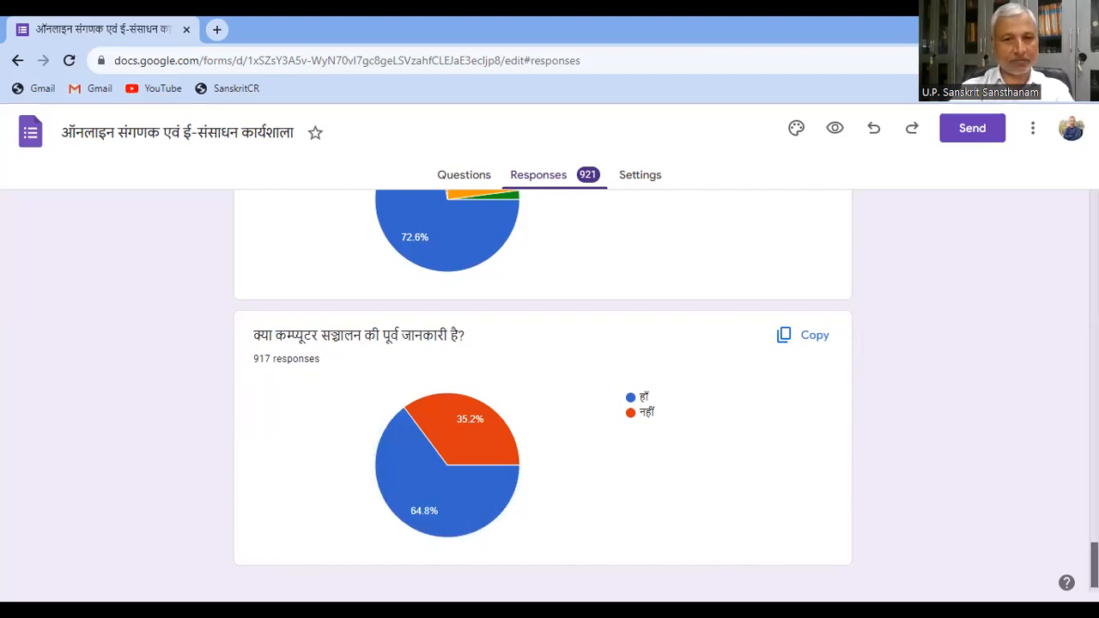
pyautogui.scroll(-1, 543, 378)
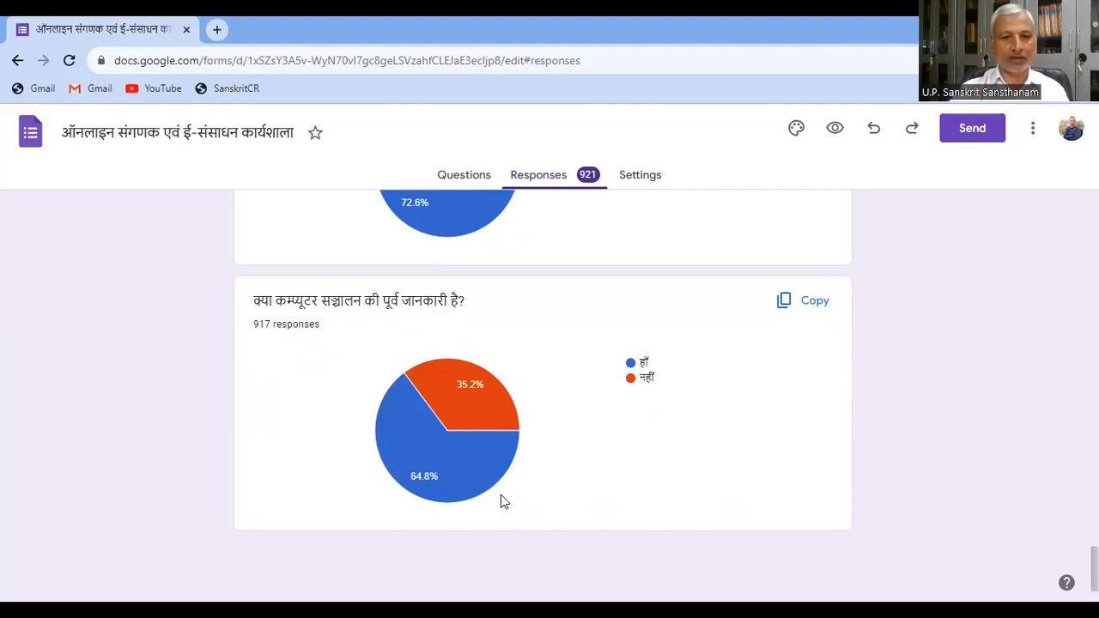
pyautogui.moveTo(478, 479)
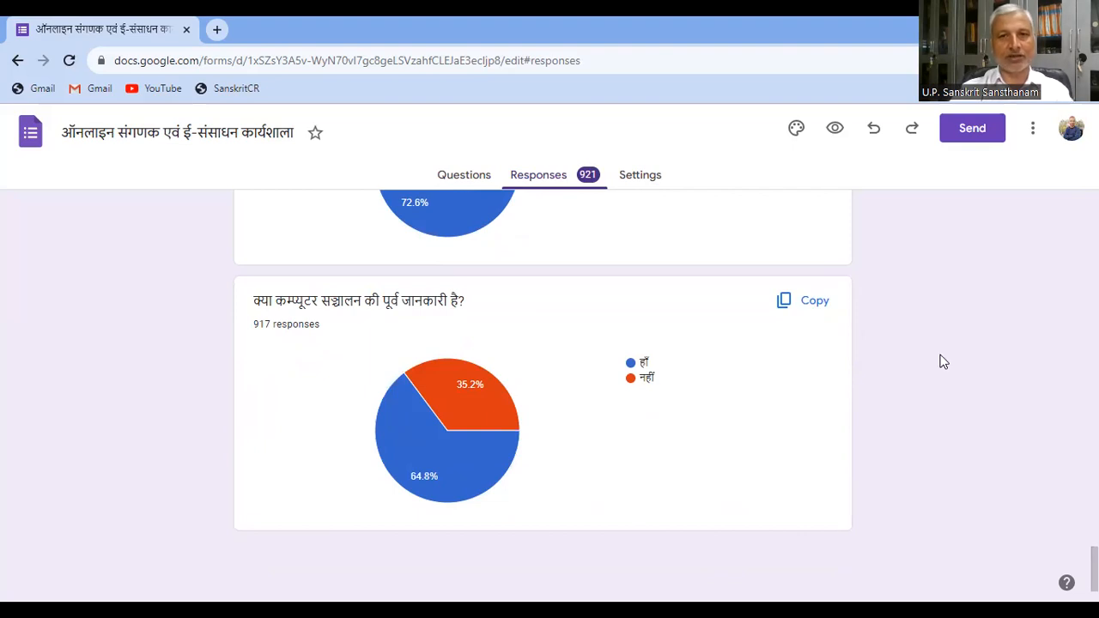
# Open the workshop form's collected responses as a spreadsheet in Google Sheets
pyautogui.moveTo(1094, 569); pyautogui.dragTo(1094, 210)
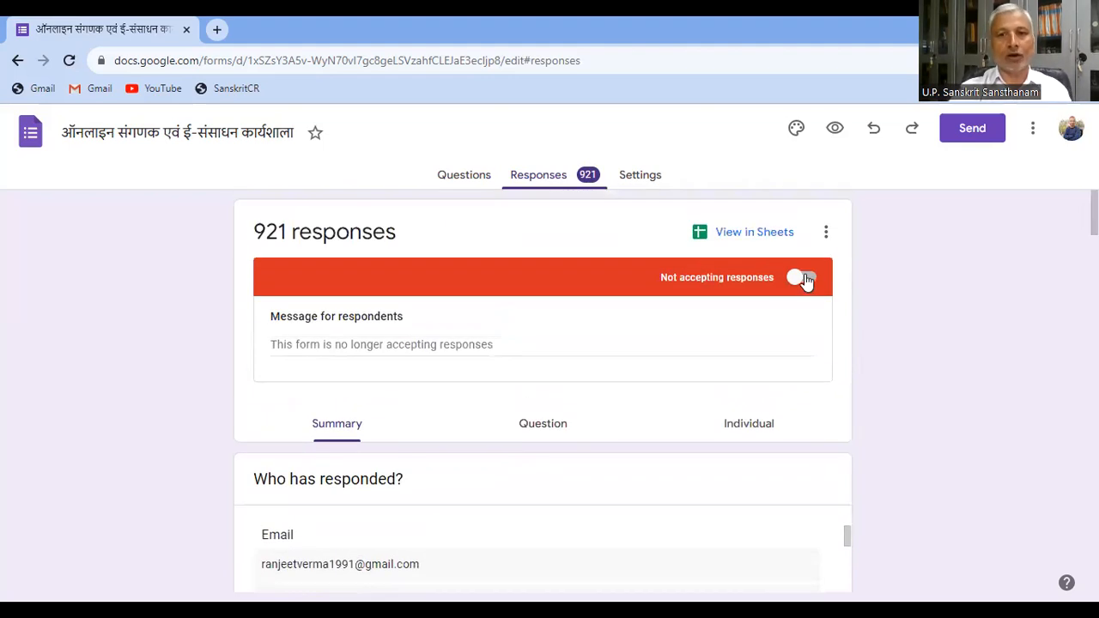
pyautogui.click(754, 232)
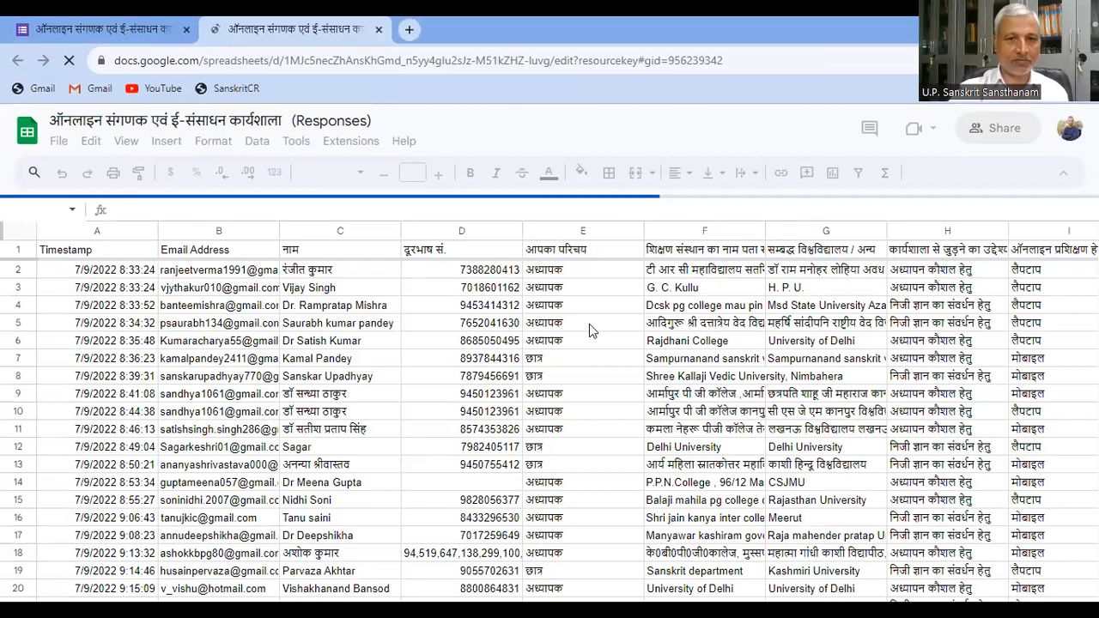
# Examine the response sheet's columns across to the last question, क्या कम्प्यूटर सञ्चालन की पूर्व जानकारी है?
pyautogui.click(741, 440)
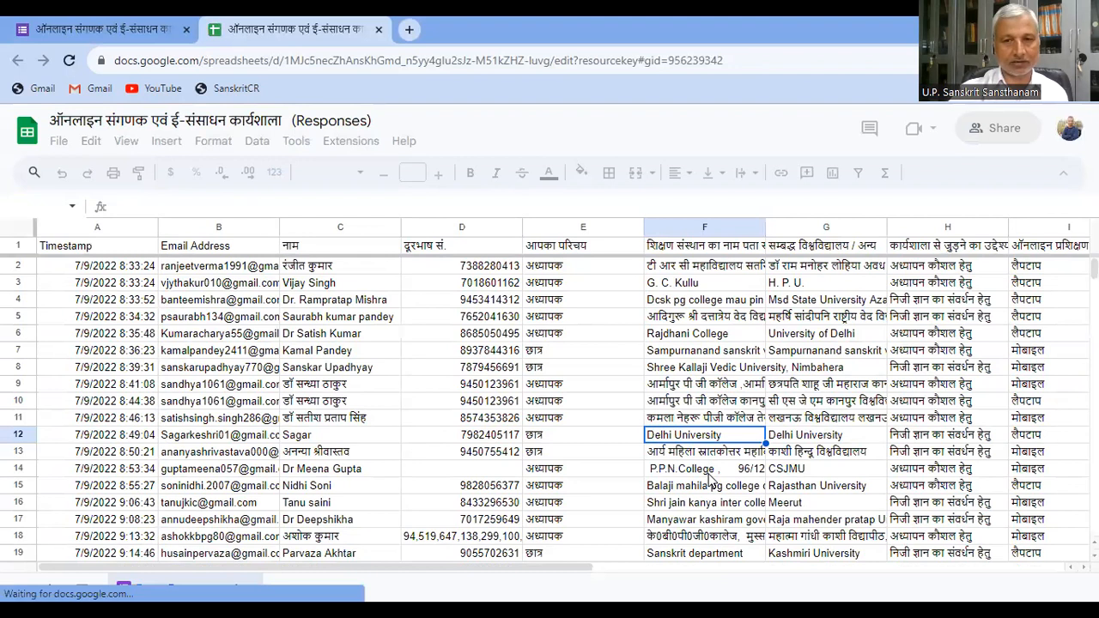
pyautogui.press('Right')
pyautogui.press('Right')
pyautogui.press('Right')
pyautogui.press('Right')
pyautogui.press('Right')
pyautogui.press('Right')
pyautogui.press('Right')
pyautogui.press('Right')
pyautogui.press('Right')
pyautogui.press('Right')
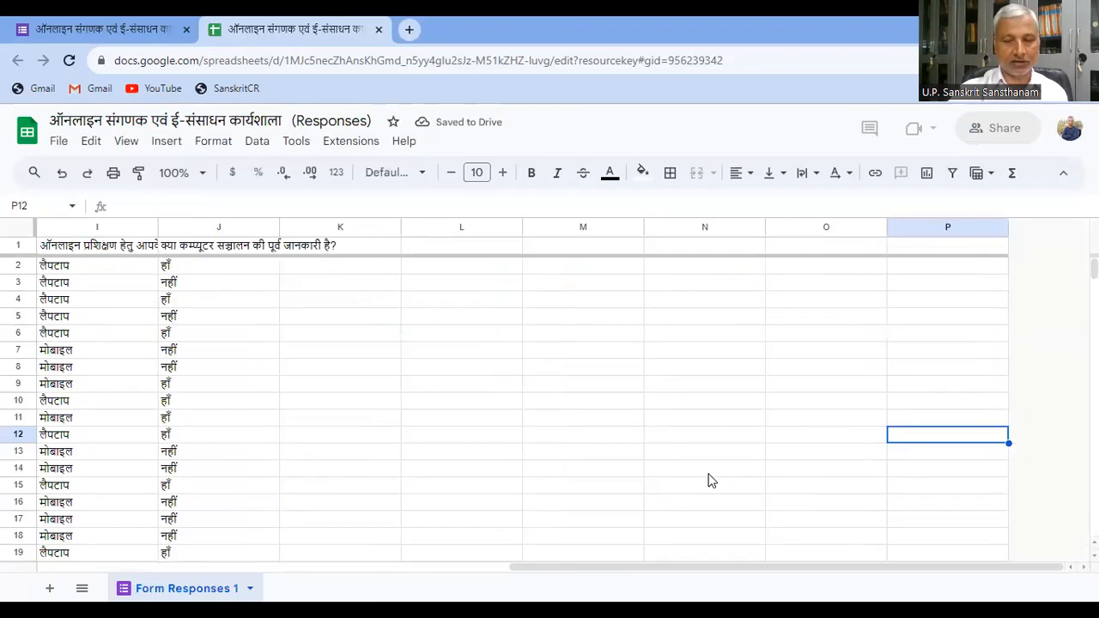
pyautogui.press('Left')
pyautogui.press('Left')
pyautogui.press('Left')
pyautogui.press('Left')
pyautogui.press('Left')
pyautogui.press('Left')
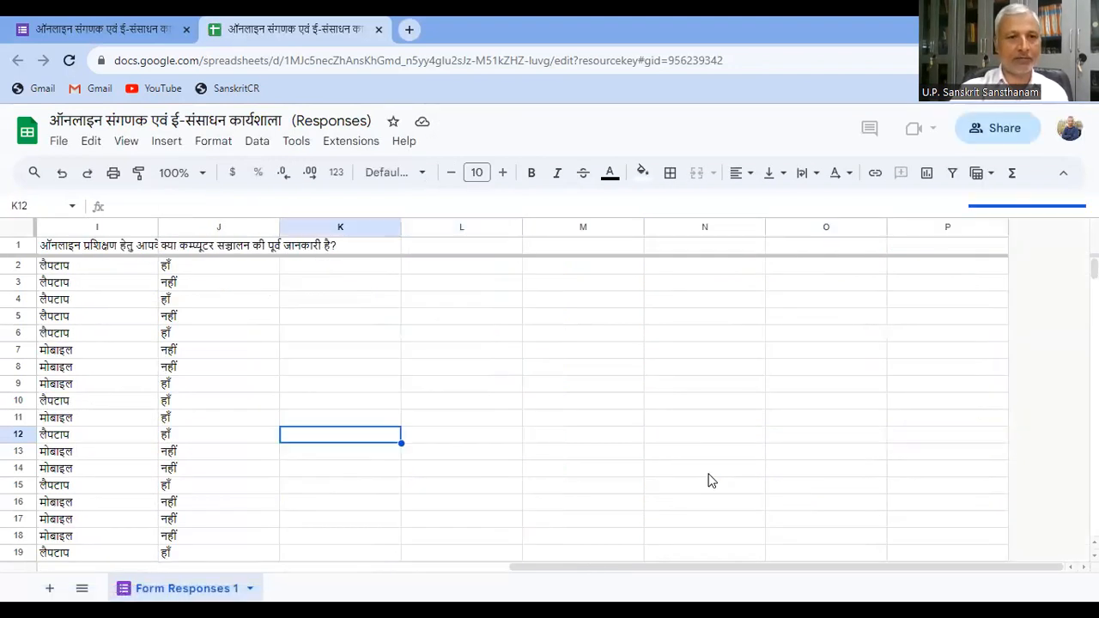
pyautogui.press('Left')
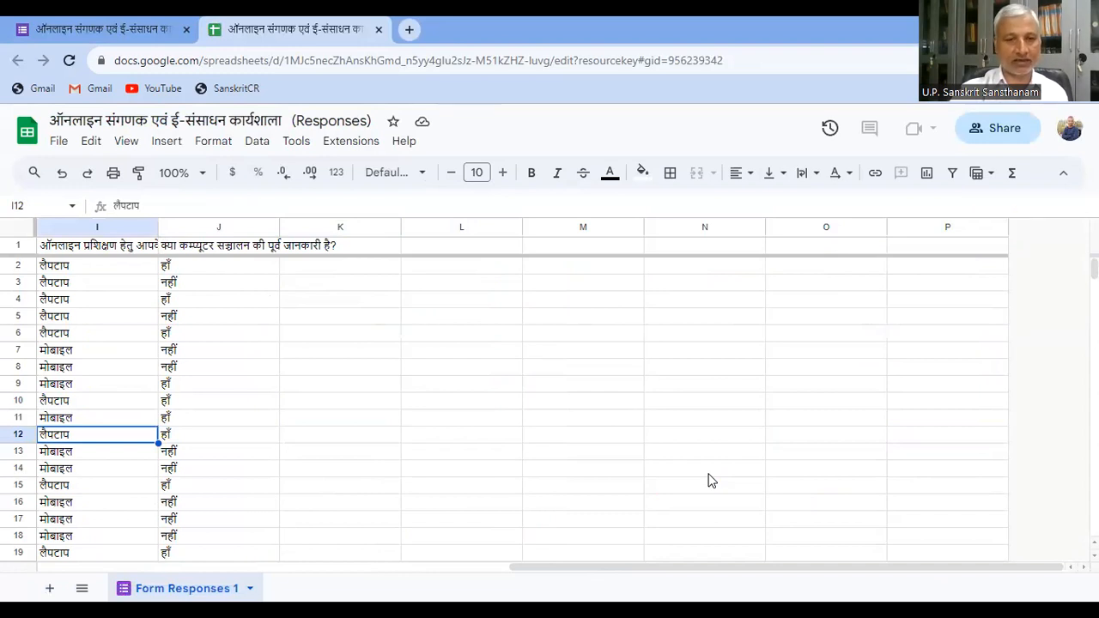
pyautogui.press('Right')
pyautogui.press('Right')
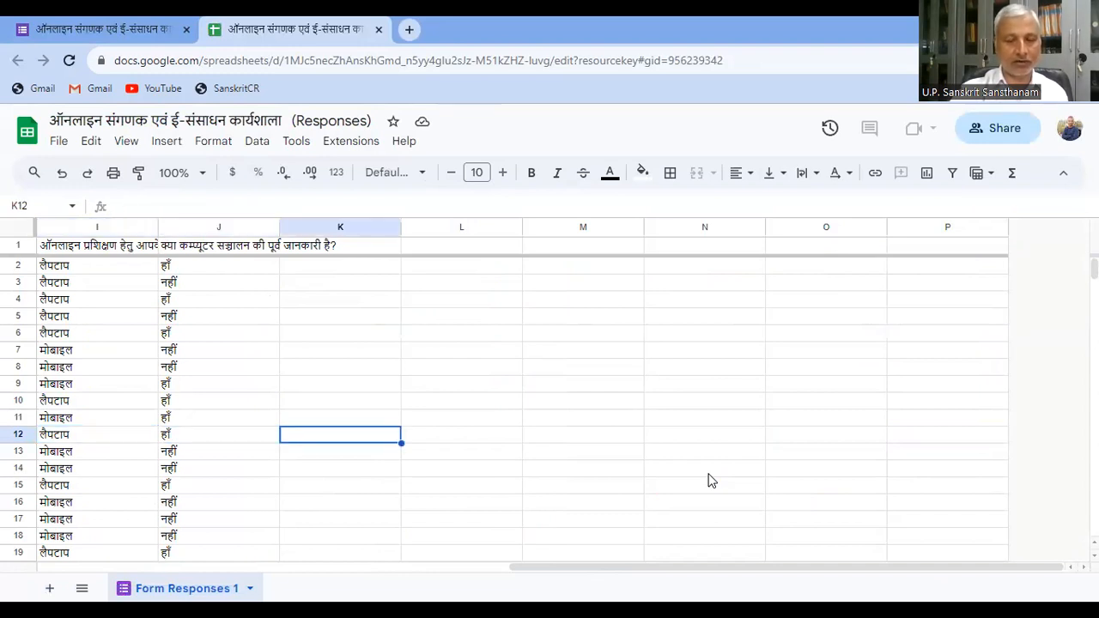
# Examine the response rows down to row 43, with the device and prior computer knowledge columns in view
pyautogui.press('Up')
pyautogui.press('Up')
pyautogui.press('Up')
pyautogui.press('Up')
pyautogui.press('Up')
pyautogui.press('Up')
pyautogui.press('Up')
pyautogui.press('Up')
pyautogui.press('Up')
pyautogui.press('Up')
pyautogui.press('Up')
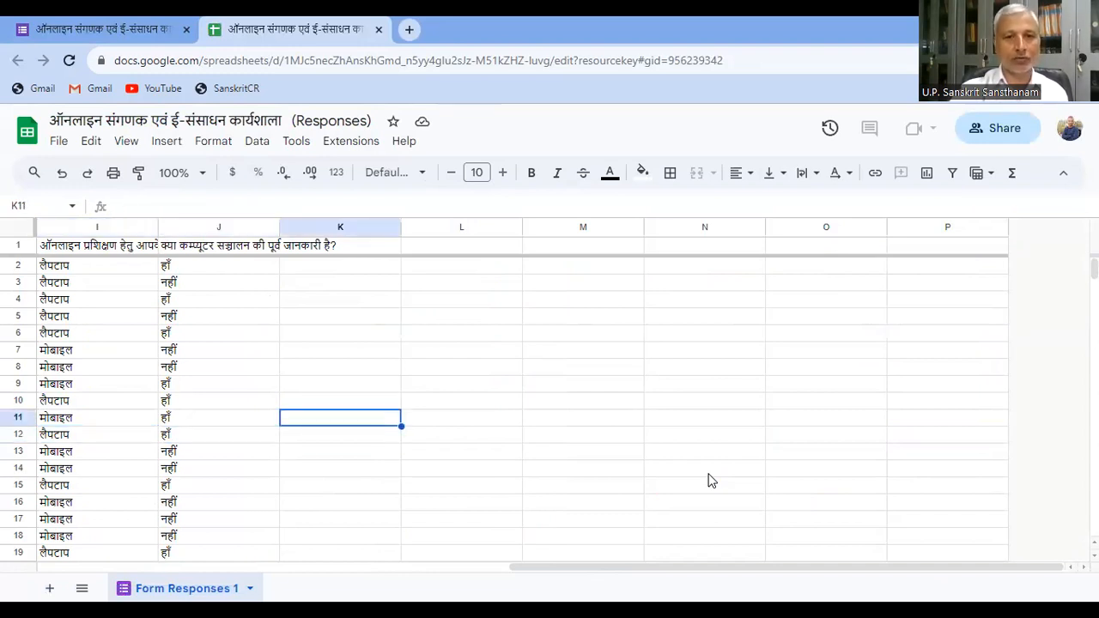
pyautogui.press('Down')
pyautogui.press('Down')
pyautogui.press('Down')
pyautogui.press('Down')
pyautogui.press('Down')
pyautogui.press('Down')
pyautogui.press('Down')
pyautogui.press('Down')
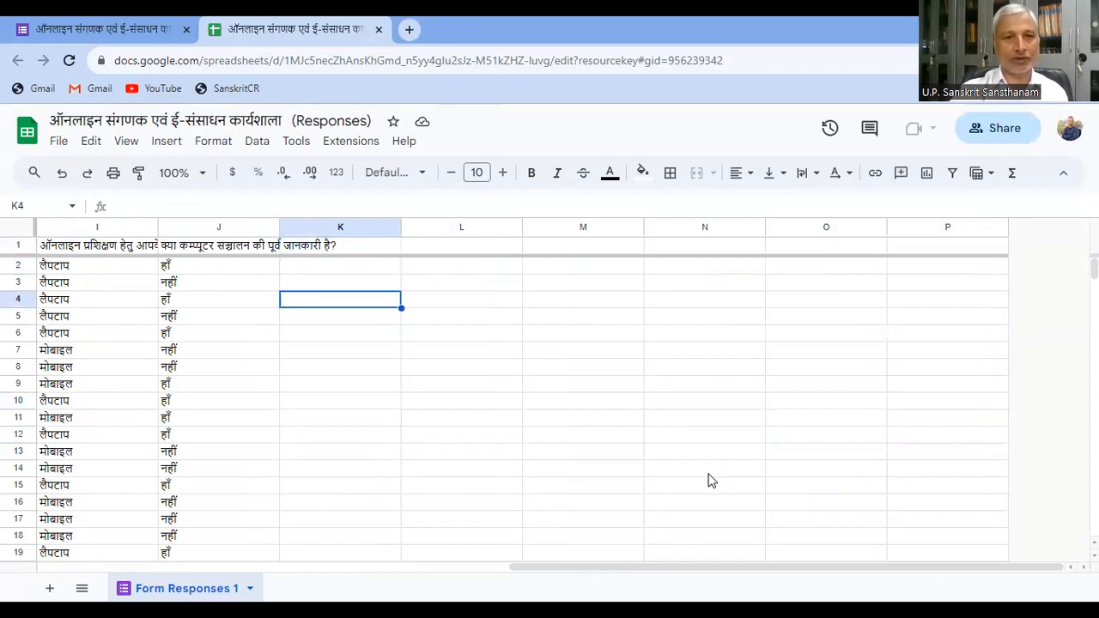
pyautogui.press('Down')
pyautogui.press('Down')
pyautogui.press('Down')
pyautogui.press('Down')
pyautogui.press('Down')
pyautogui.press('Down')
pyautogui.press('Down')
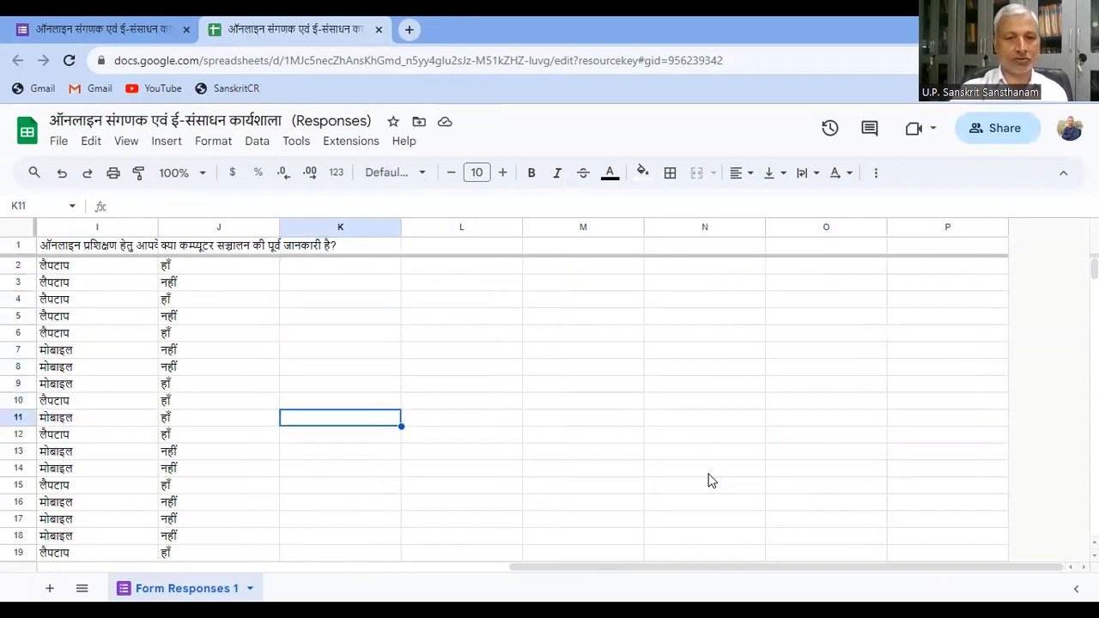
pyautogui.press('Down')
pyautogui.press('Down')
pyautogui.press('Down')
pyautogui.press('Down')
pyautogui.press('Down')
pyautogui.press('Down')
pyautogui.press('Down')
pyautogui.press('Down')
pyautogui.press('Down')
pyautogui.press('Down')
pyautogui.press('Down')
pyautogui.press('Down')
pyautogui.press('Down')
pyautogui.press('Down')
pyautogui.press('Down')
pyautogui.press('Down')
pyautogui.press('Down')
pyautogui.press('Down')
pyautogui.press('Down')
pyautogui.press('Down')
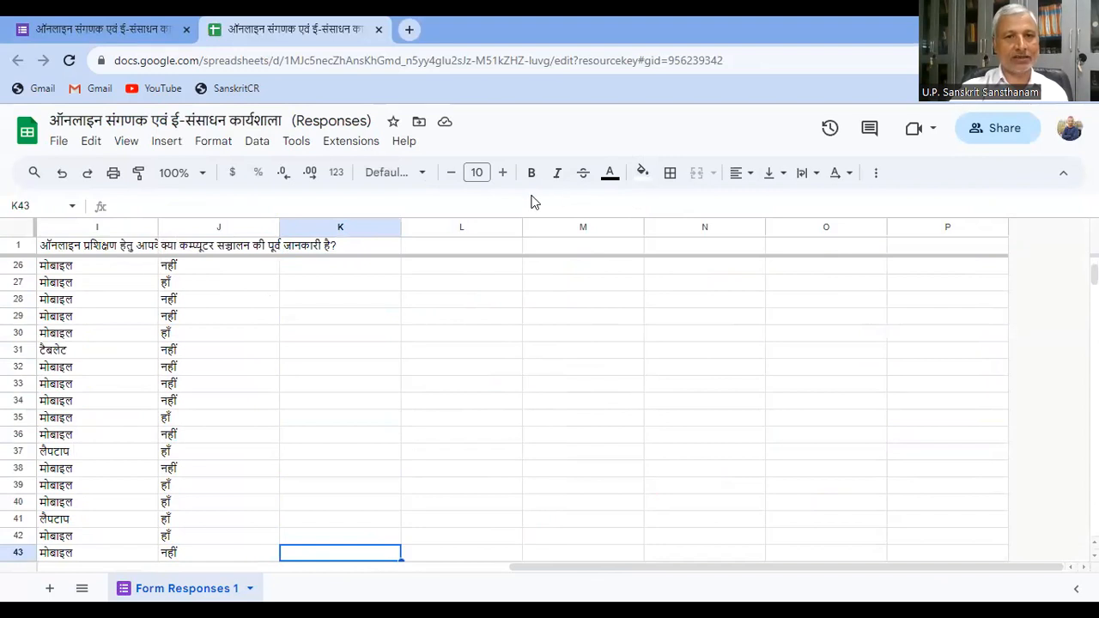
# Search Google for संस्कृतभाषी in a new browser tab
pyautogui.click(409, 32)
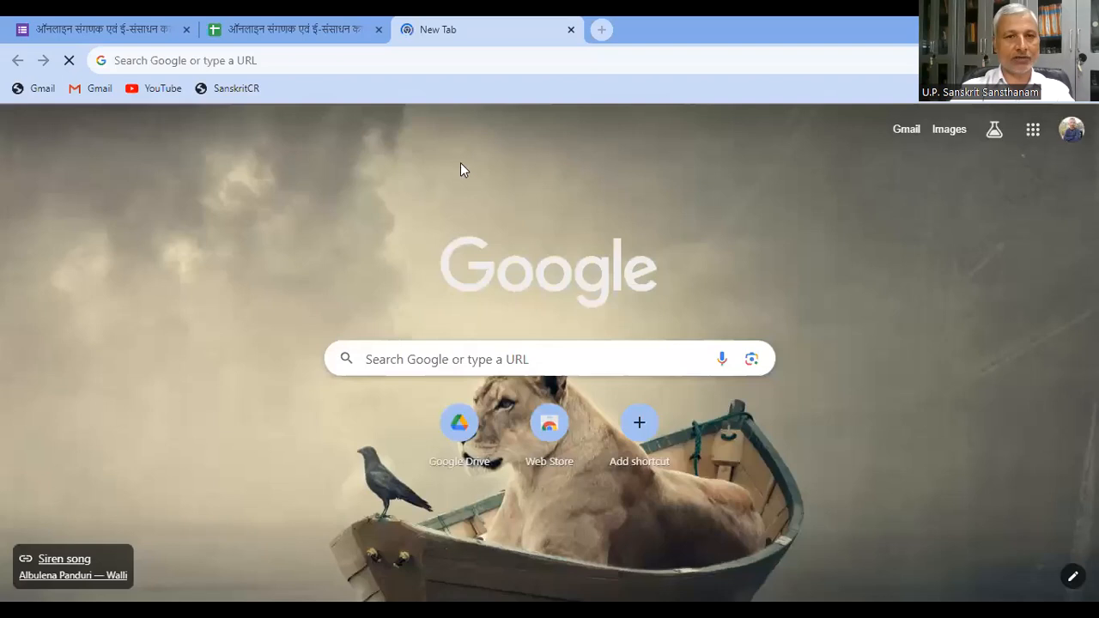
pyautogui.click(400, 62)
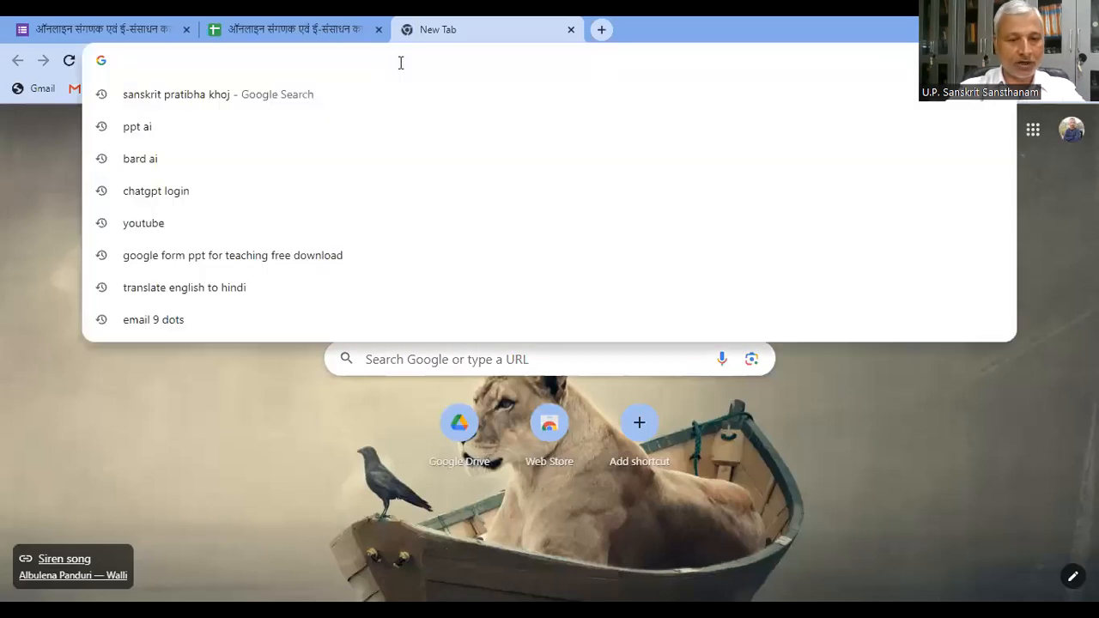
pyautogui.write('े')
pyautogui.press('BackSpace')
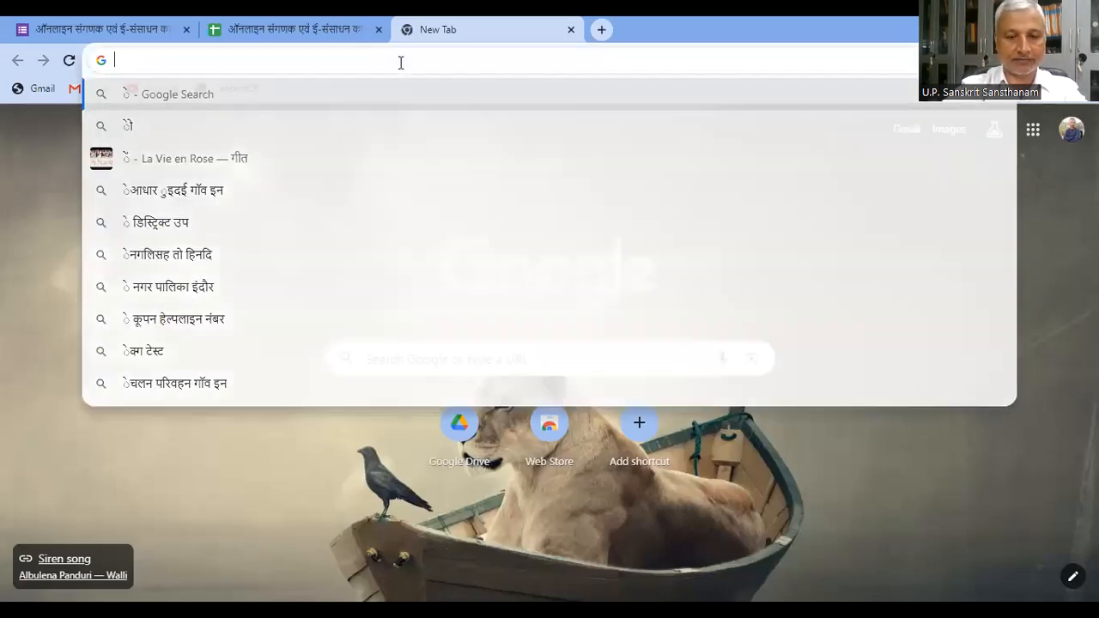
pyautogui.write('संस्कृत')
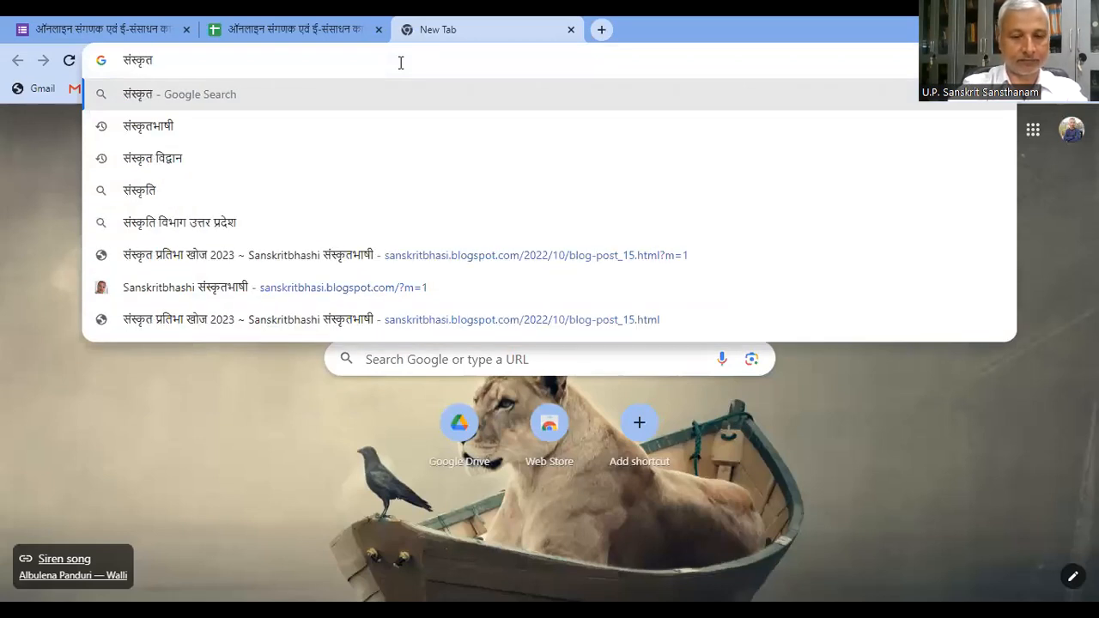
pyautogui.write('भाषी')
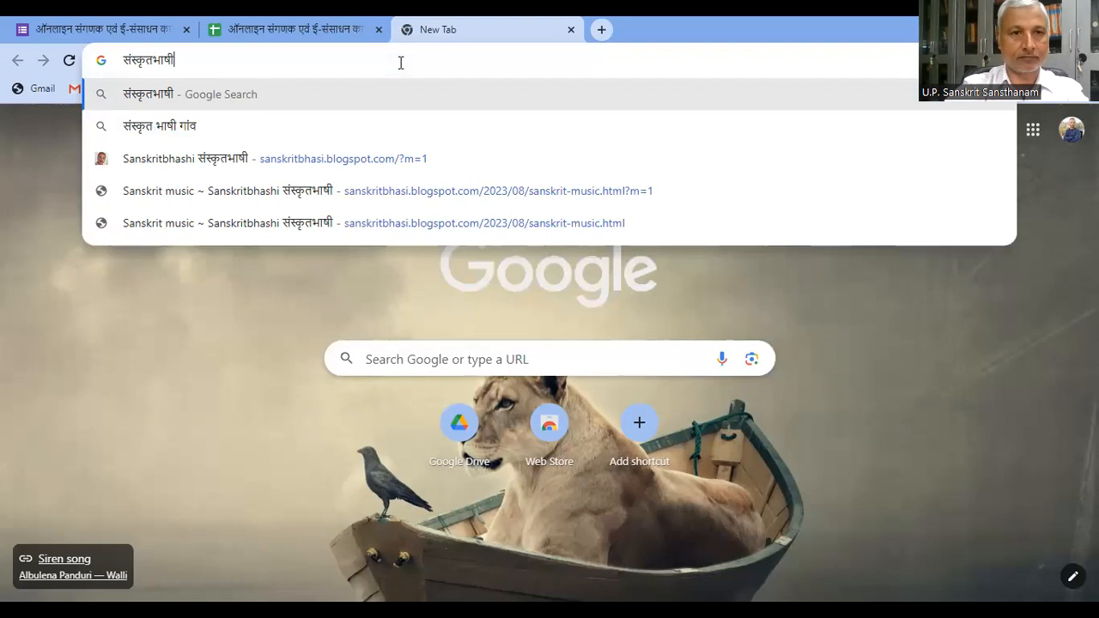
pyautogui.write(' ब')
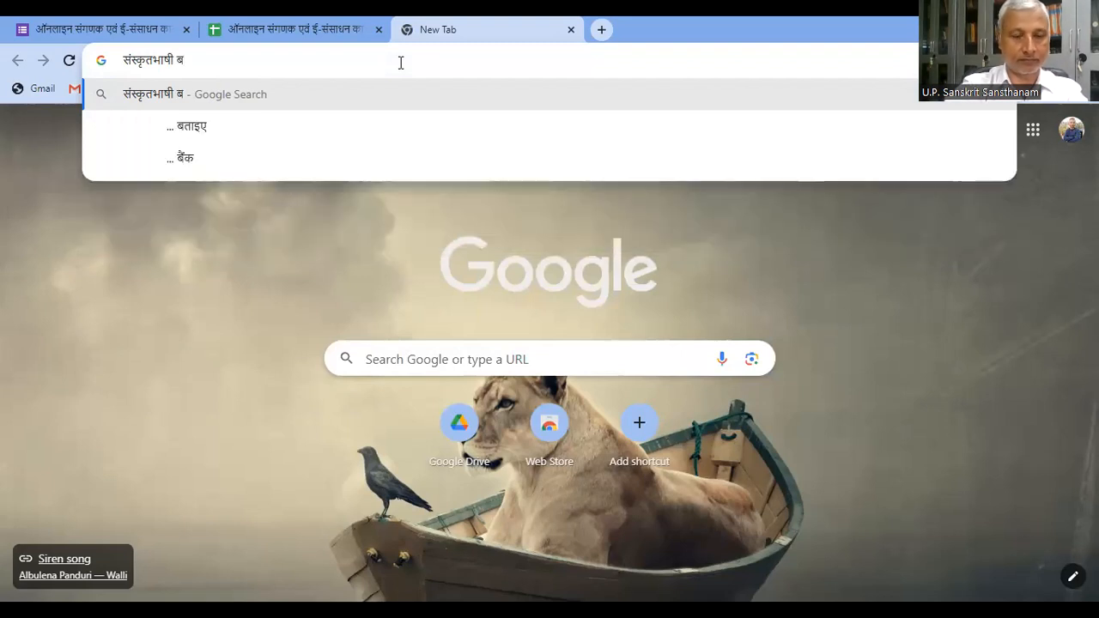
pyautogui.write('्ल')
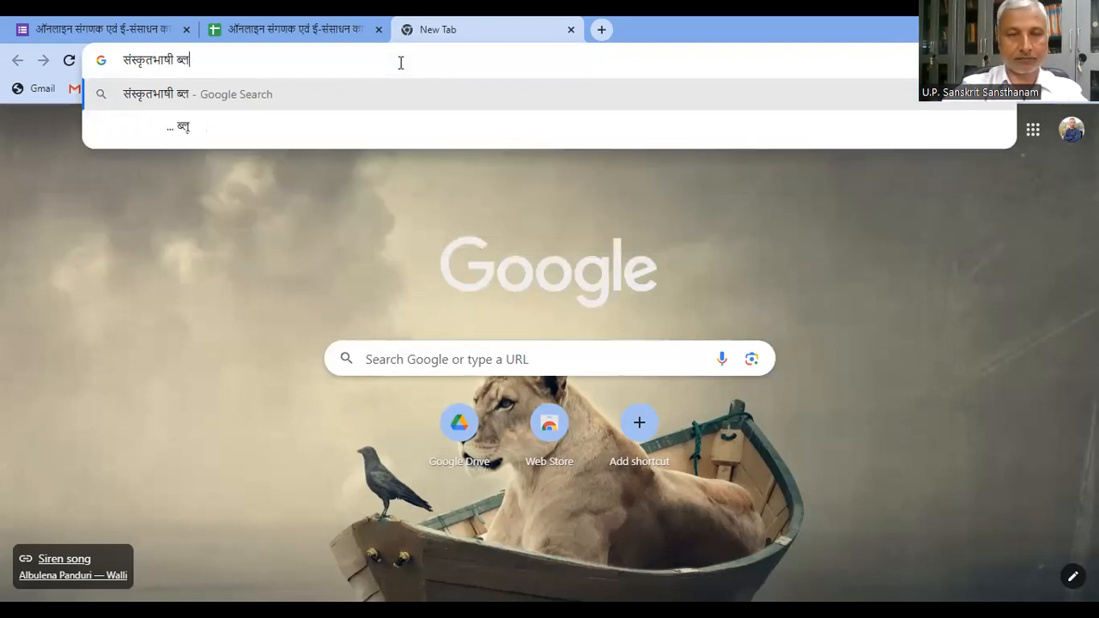
pyautogui.press('BackSpace')
pyautogui.press('BackSpace')
pyautogui.press('BackSpace')
pyautogui.press('BackSpace')
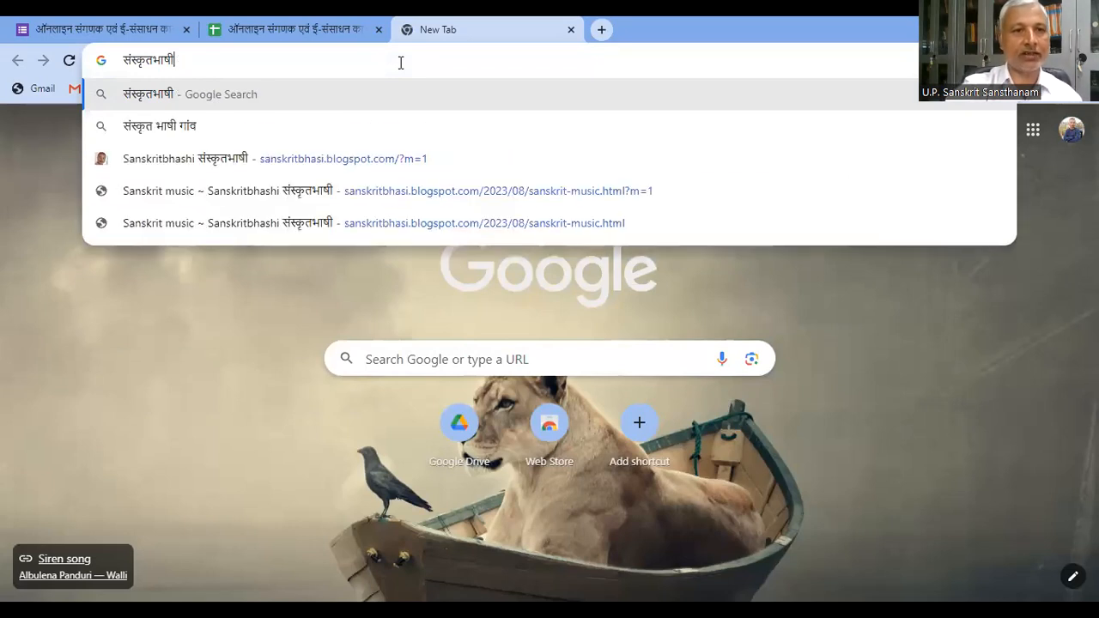
pyautogui.press('Return')
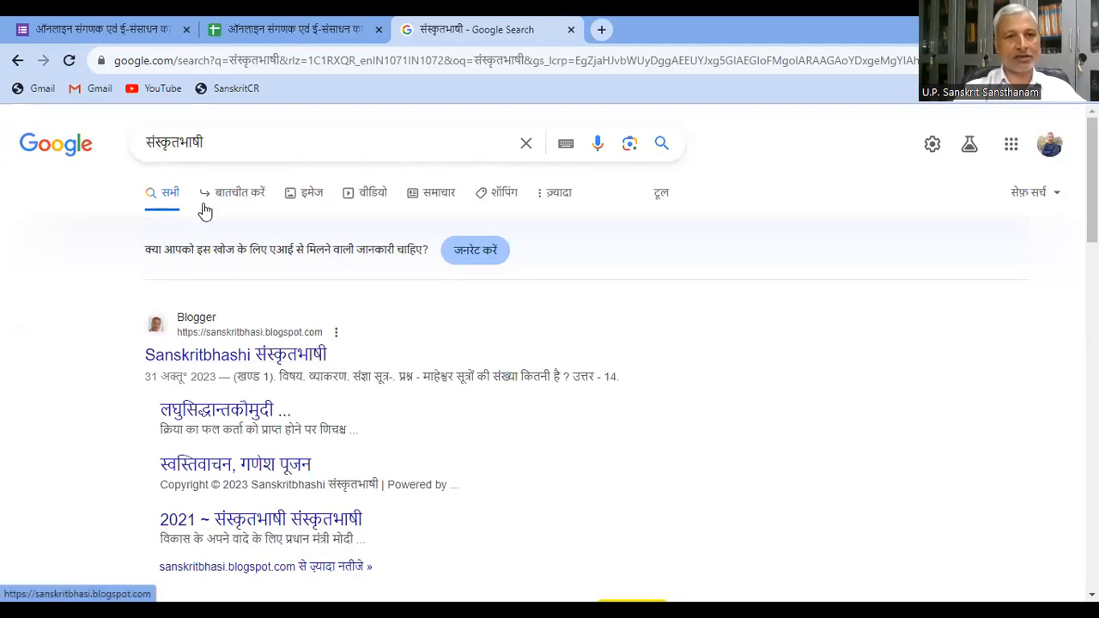
# Search Google for sanskritbhasi instead and open the Sanskritbhashi संस्कृतभाषी blog from the results
pyautogui.click(212, 147)
pyautogui.press('BackSpace')
pyautogui.press('BackSpace')
pyautogui.press('BackSpace')
pyautogui.press('BackSpace')
pyautogui.press('BackSpace')
pyautogui.press('BackSpace')
pyautogui.press('BackSpace')
pyautogui.press('BackSpace')
pyautogui.press('BackSpace')
pyautogui.press('BackSpace')
pyautogui.press('BackSpace')
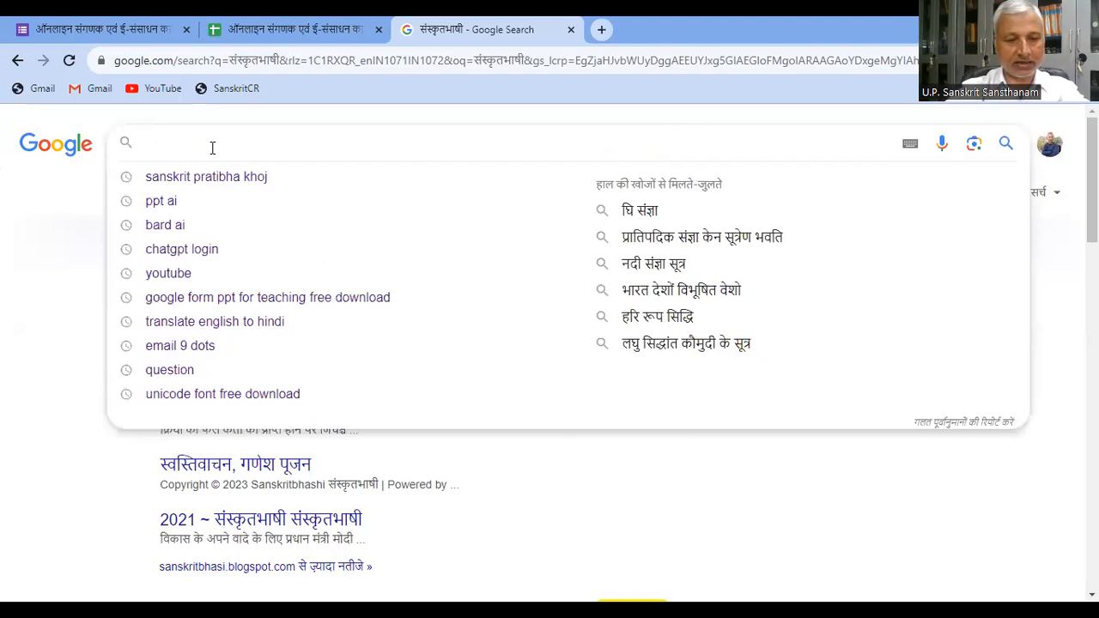
pyautogui.write('s')
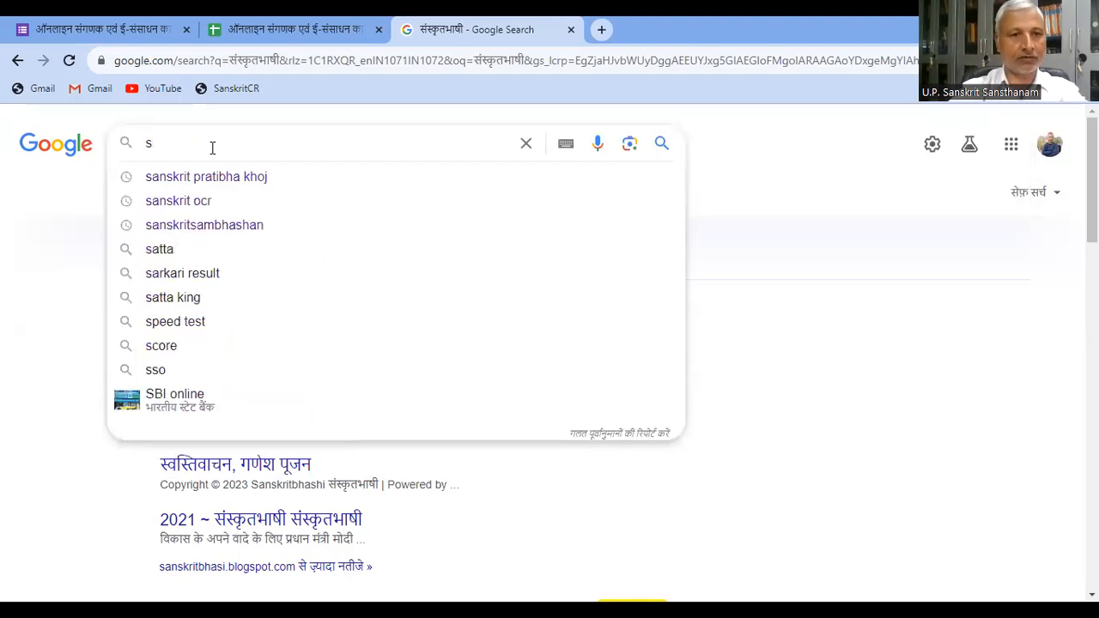
pyautogui.write('anskrit')
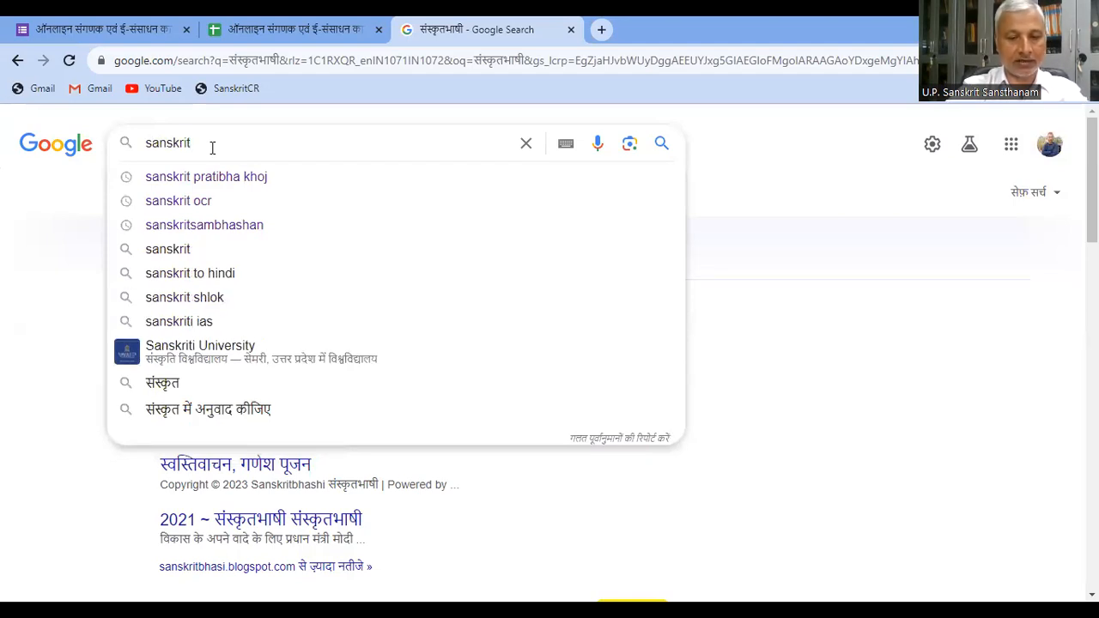
pyautogui.write('bh')
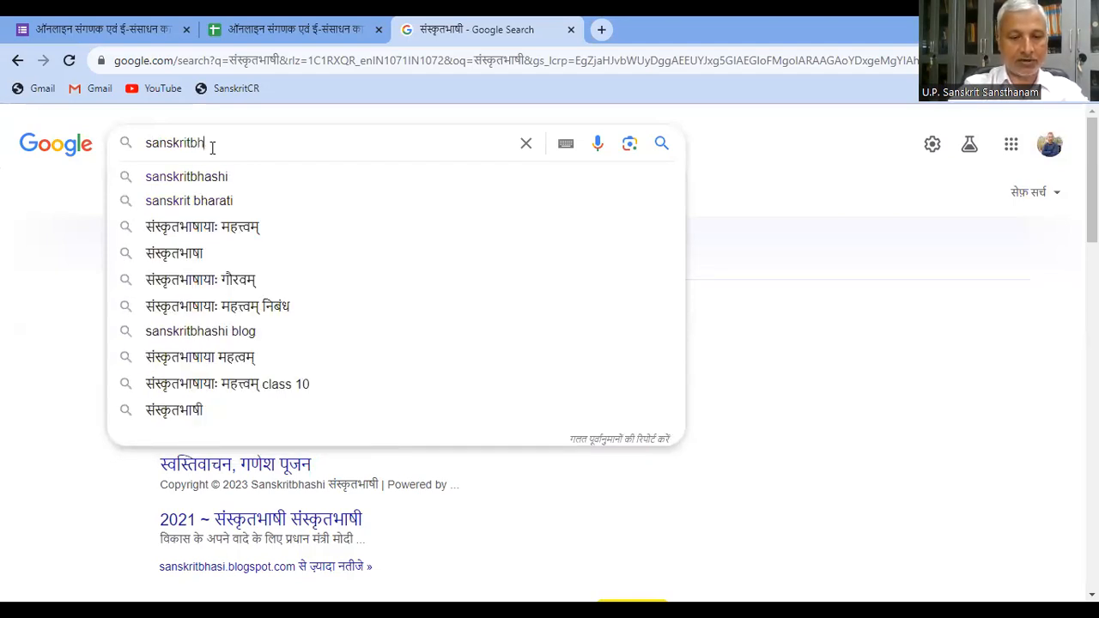
pyautogui.write('asi')
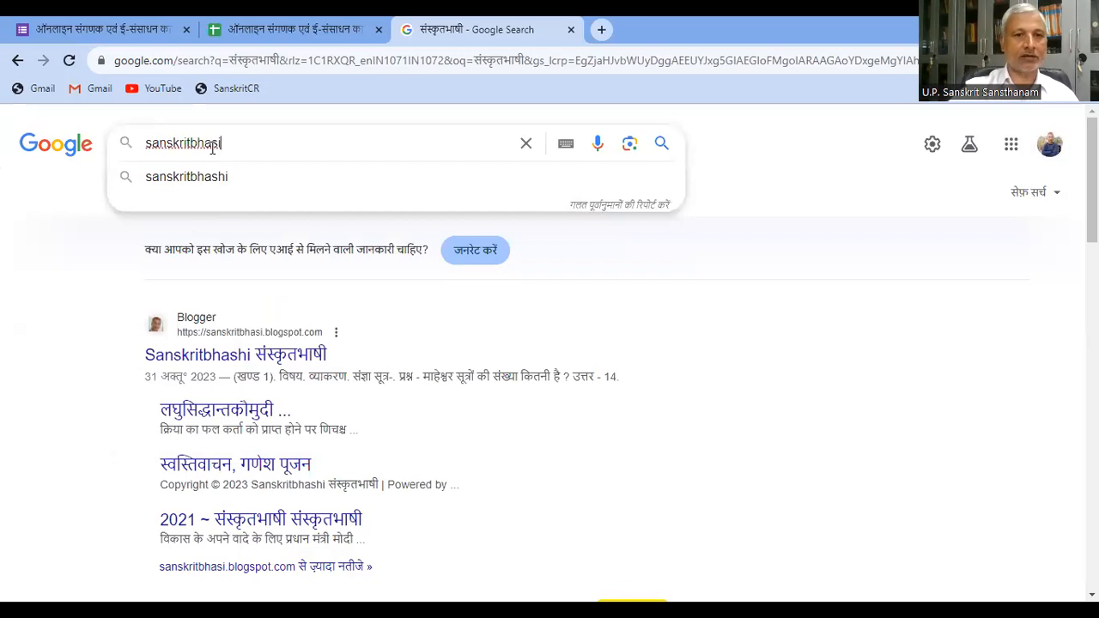
pyautogui.press('Return')
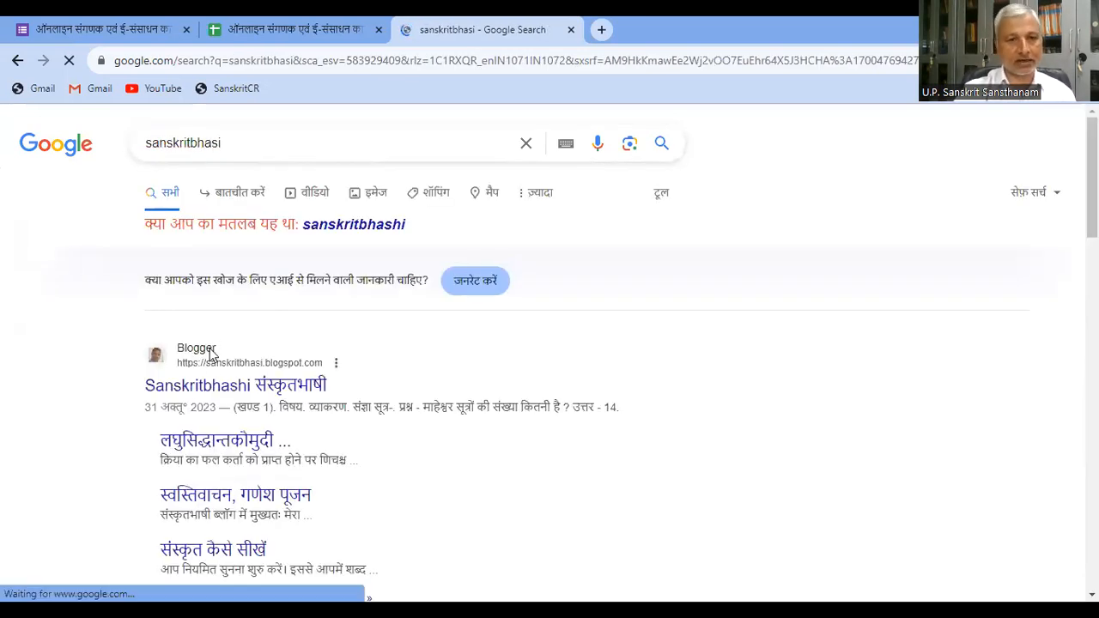
pyautogui.click(210, 391)
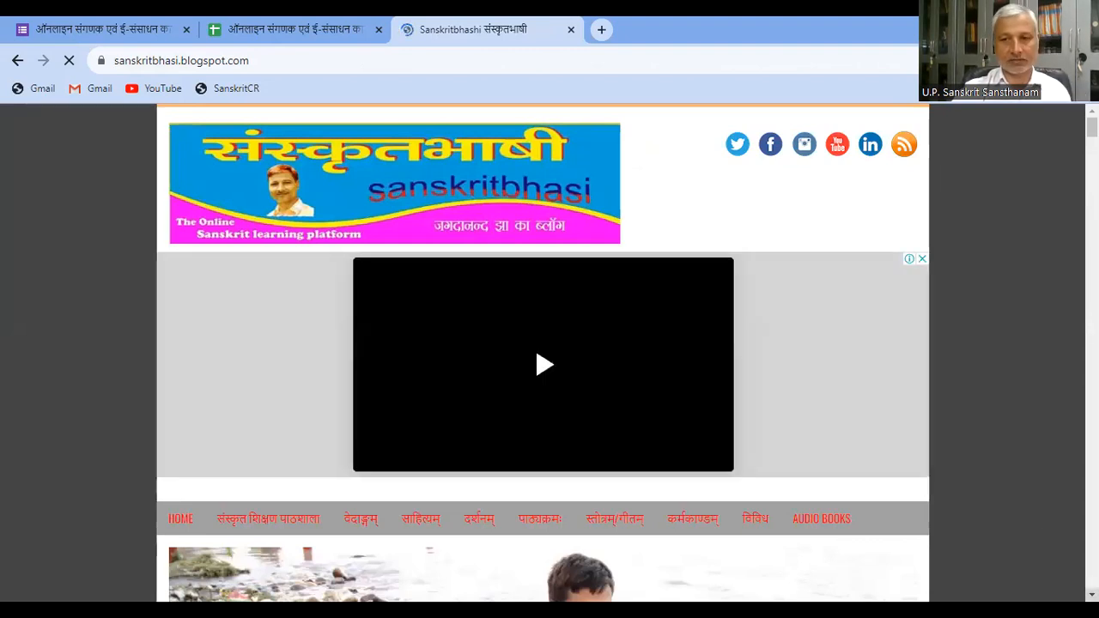
# Open the blog's लघुसिद्धान्तकौमुदी page from the व्याकरणम् section of वेदाङ्गम्, dismissing the advertisement
pyautogui.scroll(-2, 543, 352)
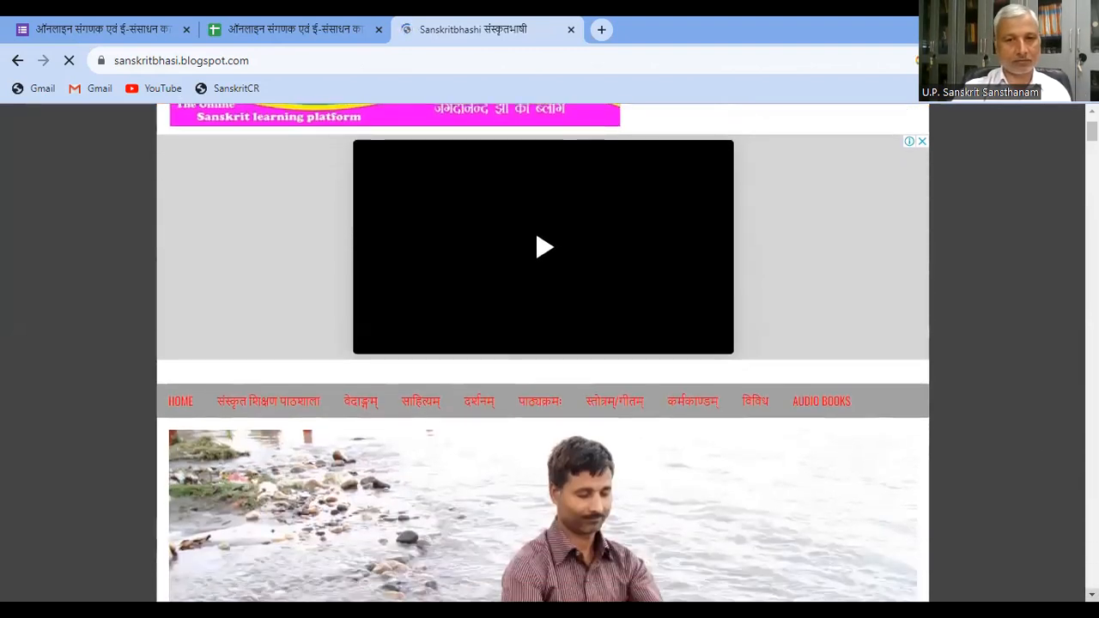
pyautogui.scroll(-3, 668, 473)
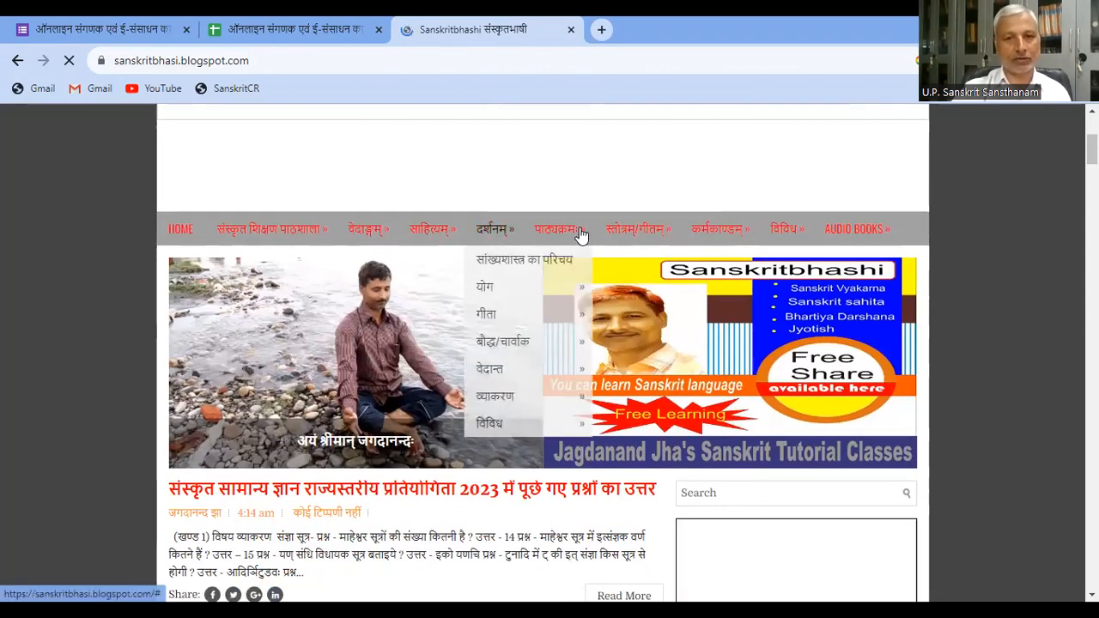
pyautogui.moveTo(570, 235)
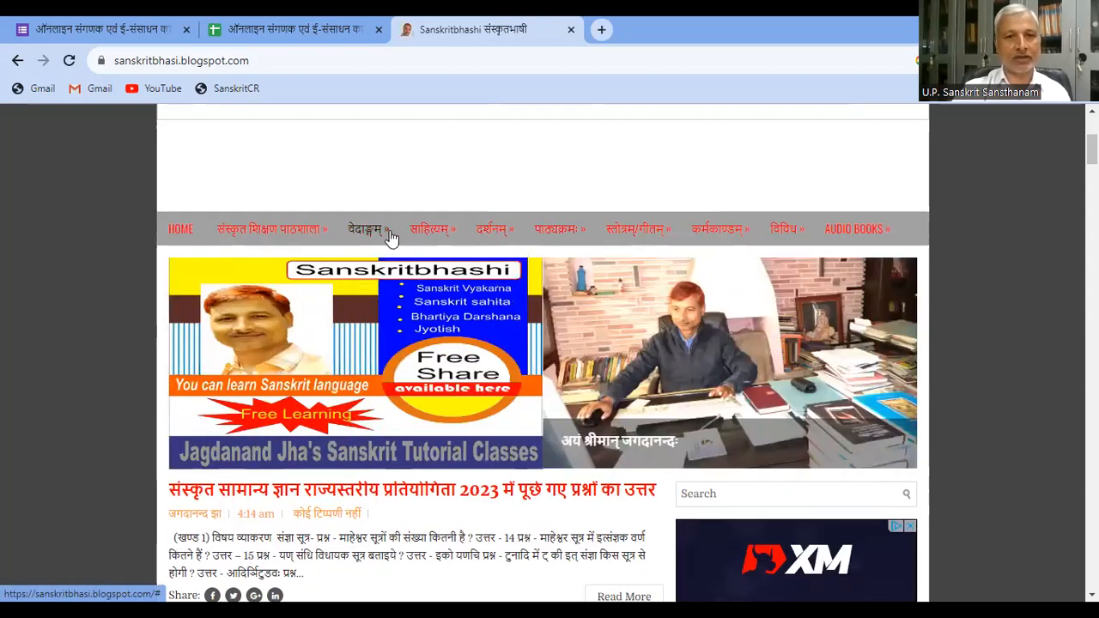
pyautogui.moveTo(382, 235)
pyautogui.moveTo(385, 260)
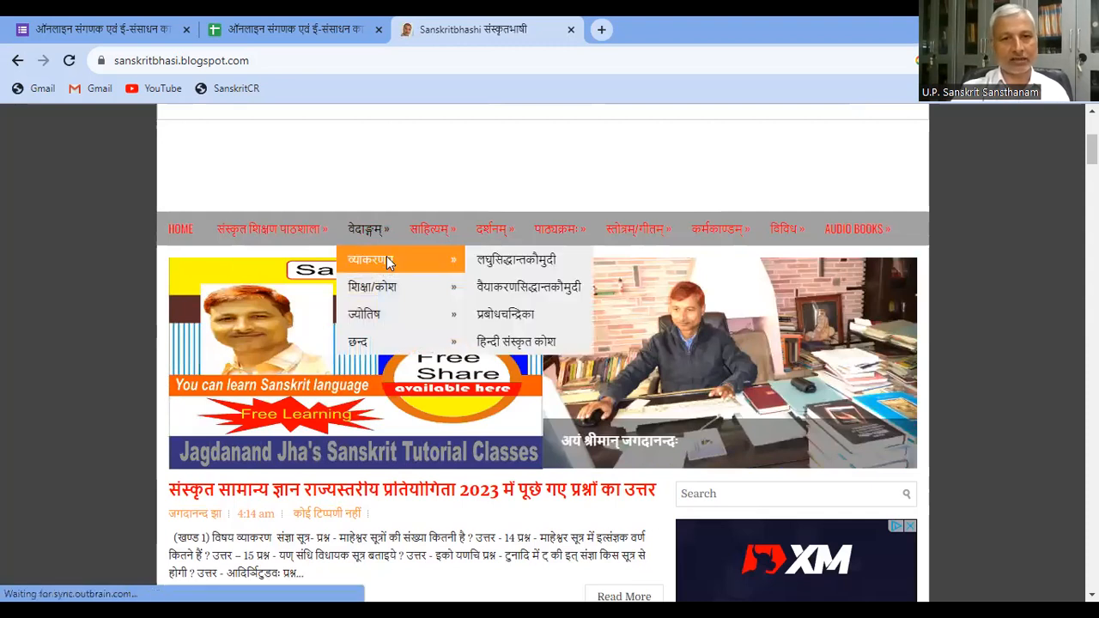
pyautogui.click(508, 266)
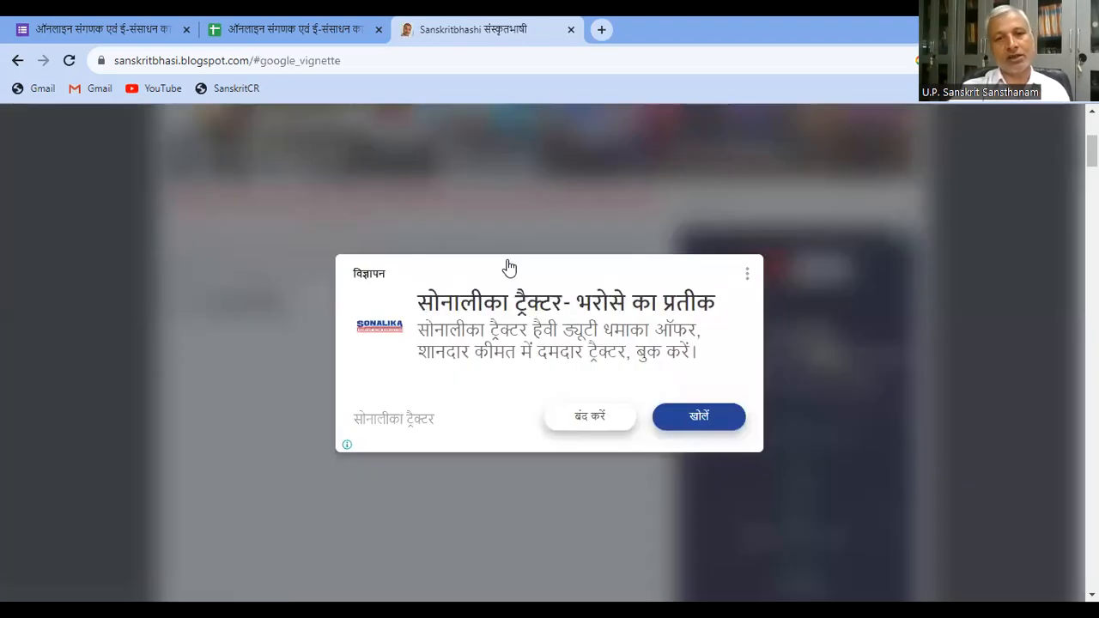
pyautogui.click(591, 420)
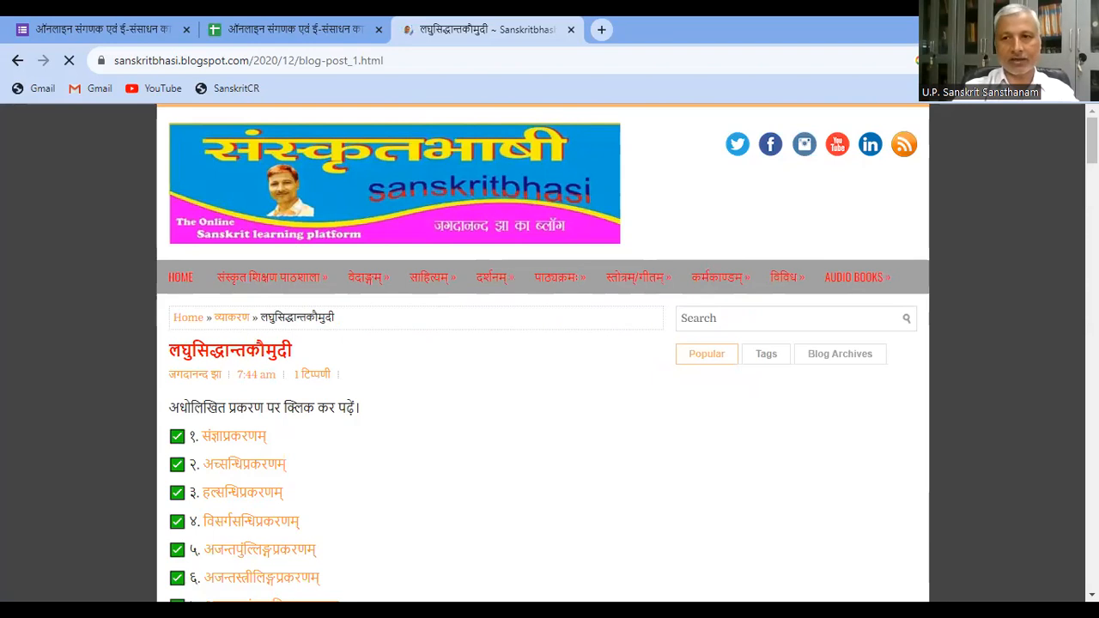
# Enlarge the लघुसिद्धान्तकौमुदी page and open its second chapter, अच्सन्धिप्रकरणम्
pyautogui.scroll(-2, 542, 352)
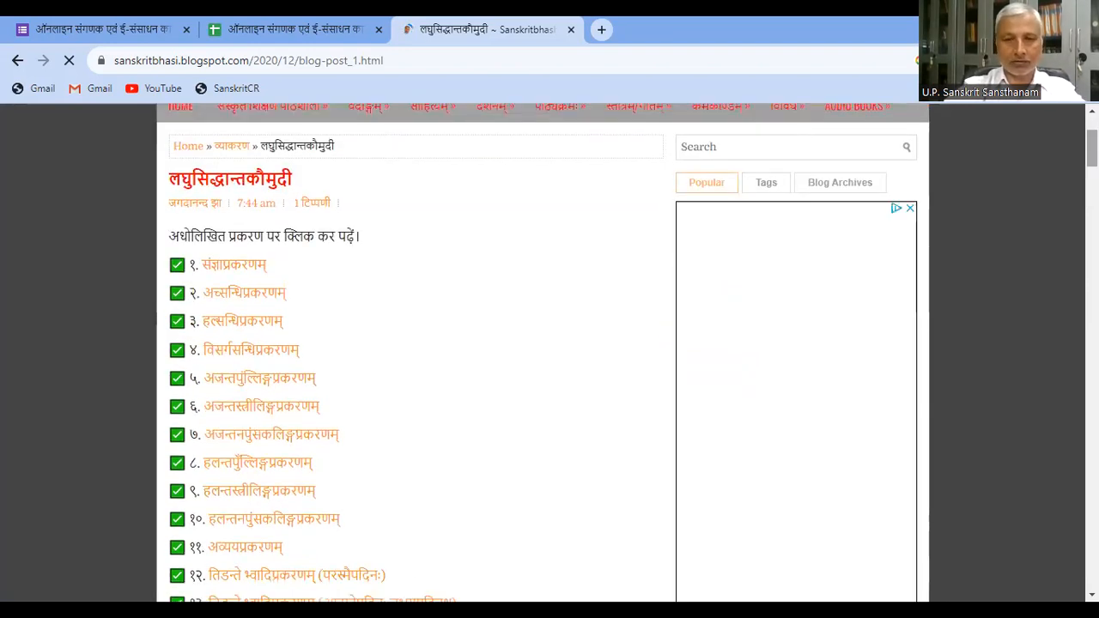
pyautogui.hotkey('ctrl', '+')
pyautogui.hotkey('ctrl', '+')
pyautogui.hotkey('ctrl', '+')
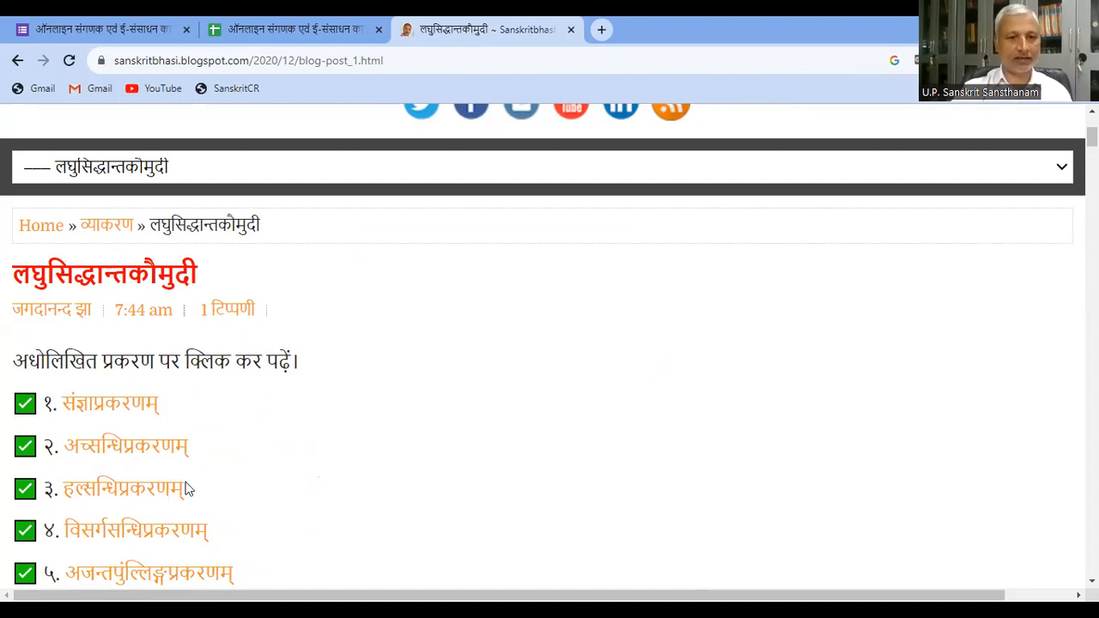
pyautogui.click(152, 453)
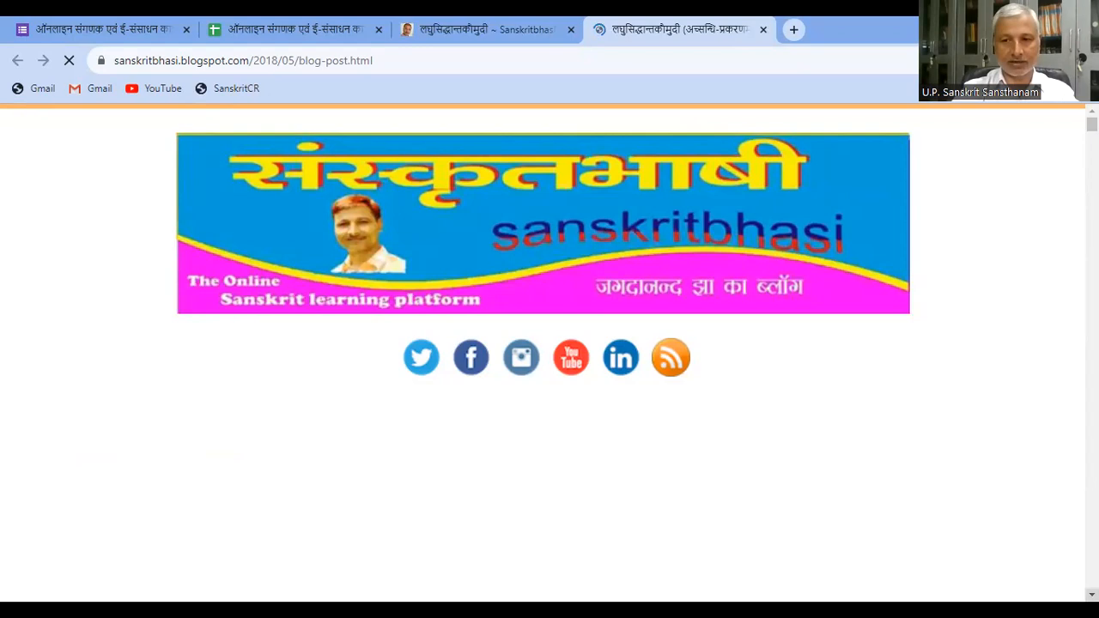
pyautogui.press('Down')
pyautogui.press('Down')
pyautogui.press('Down')
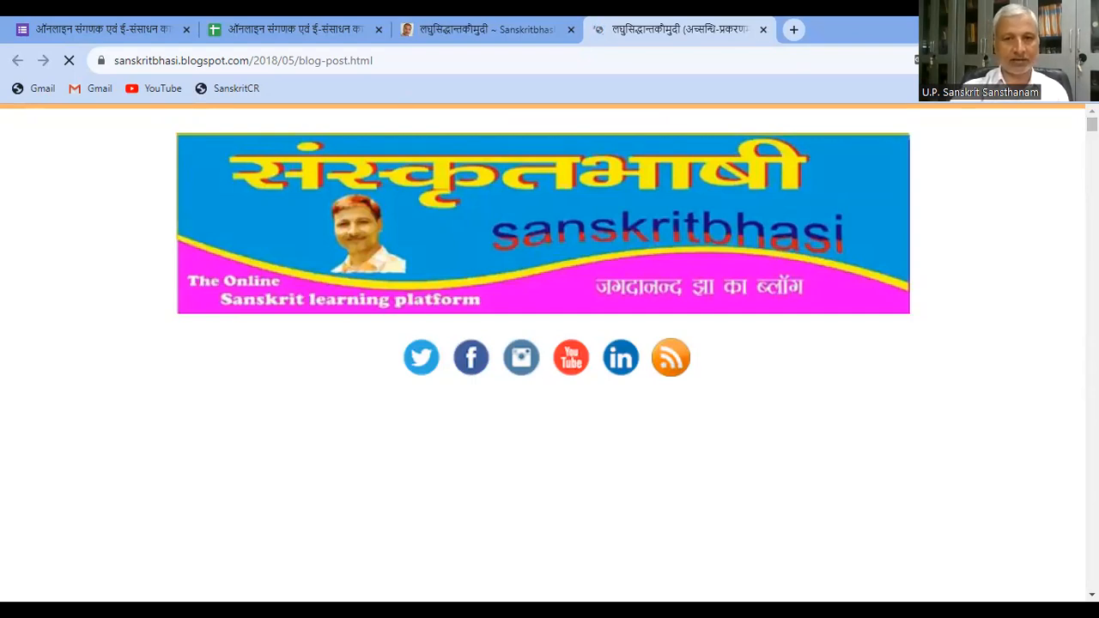
# Look through the blog's site menu on the लघुसिद्धान्तकौमुदी (अच्सन्धि-प्रकरणम्) page, including the संस्कृत शिक्षण पाठशाला entries
pyautogui.scroll(-1, 542, 352)
pyautogui.scroll(-1, 543, 352)
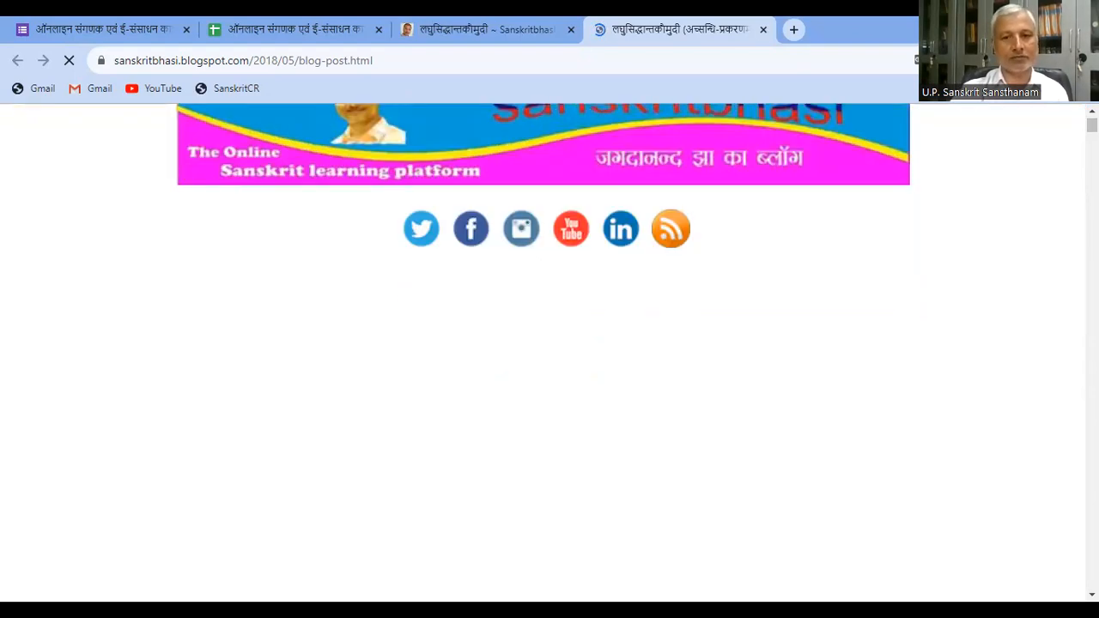
pyautogui.scroll(-1, 543, 352)
pyautogui.scroll(-1, 543, 352)
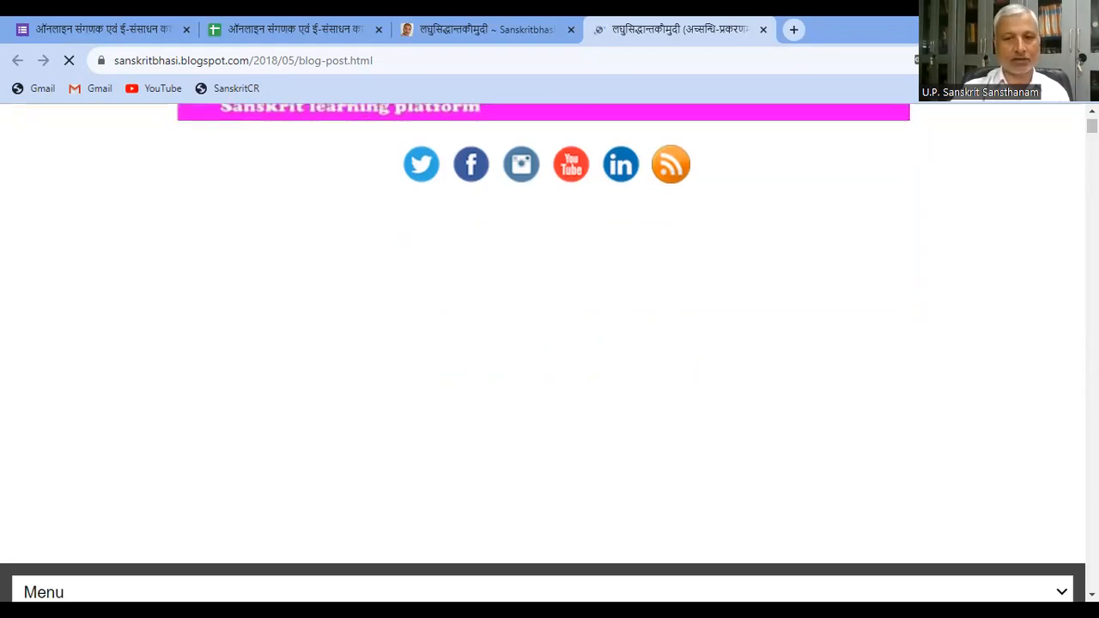
pyautogui.scroll(-1, 543, 351)
pyautogui.scroll(-2, 542, 352)
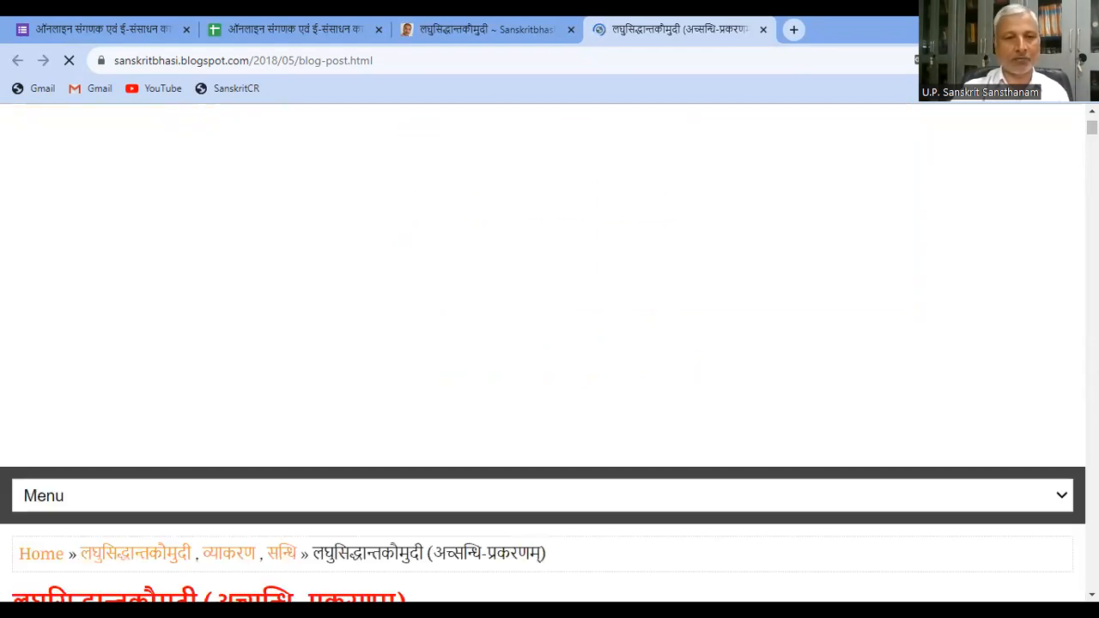
pyautogui.scroll(-1, 542, 352)
pyautogui.scroll(-3, 543, 352)
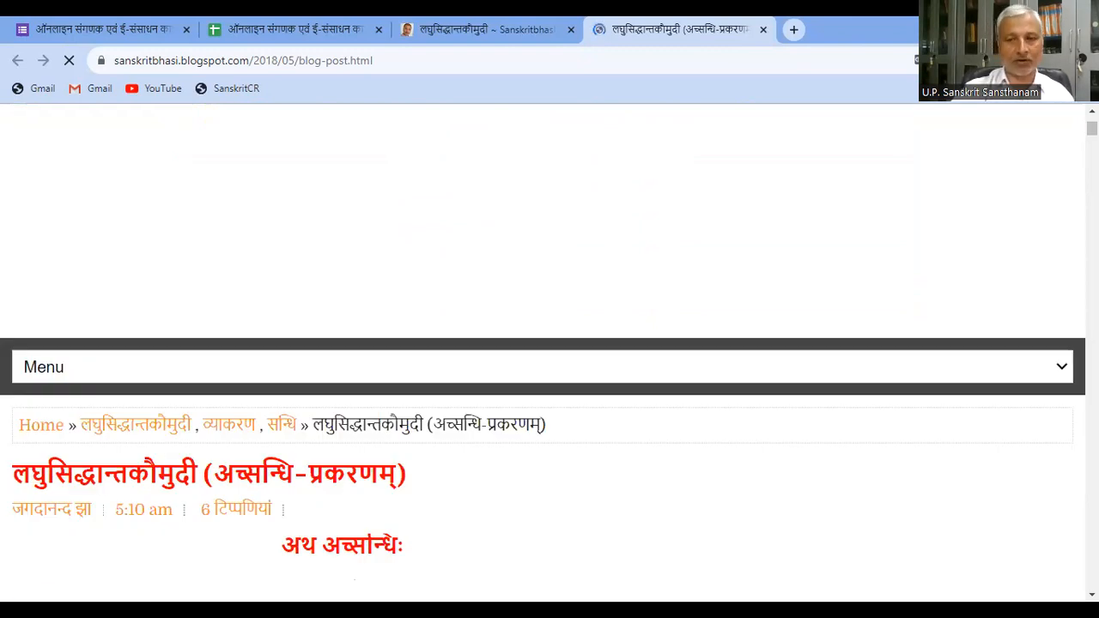
pyautogui.click(1063, 367)
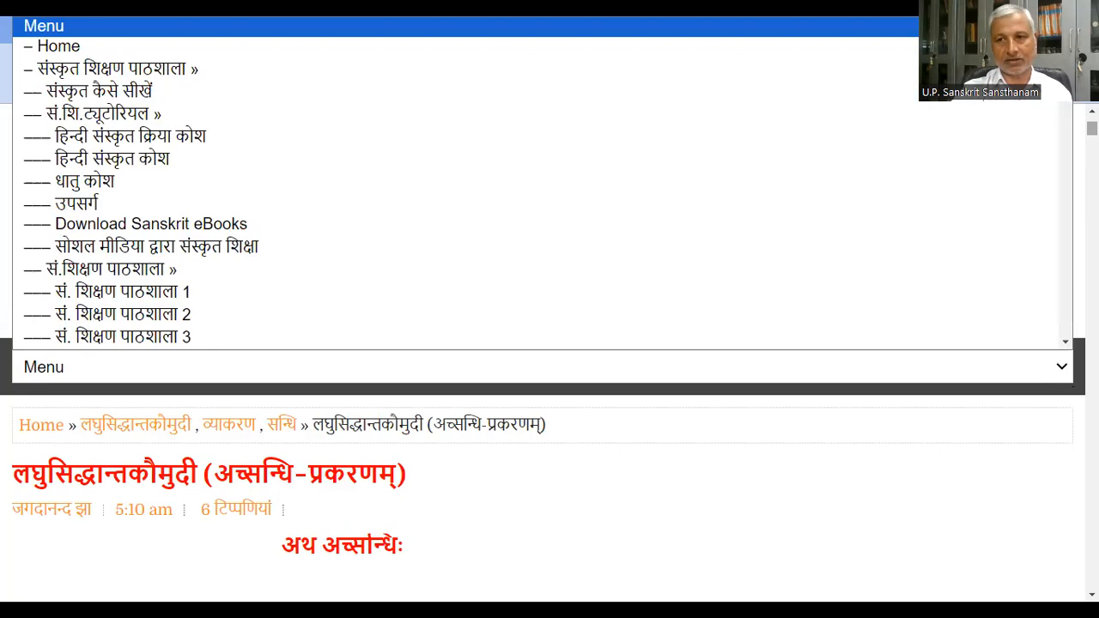
pyautogui.scroll(-11, 550, 361)
pyautogui.scroll(12, 549, 360)
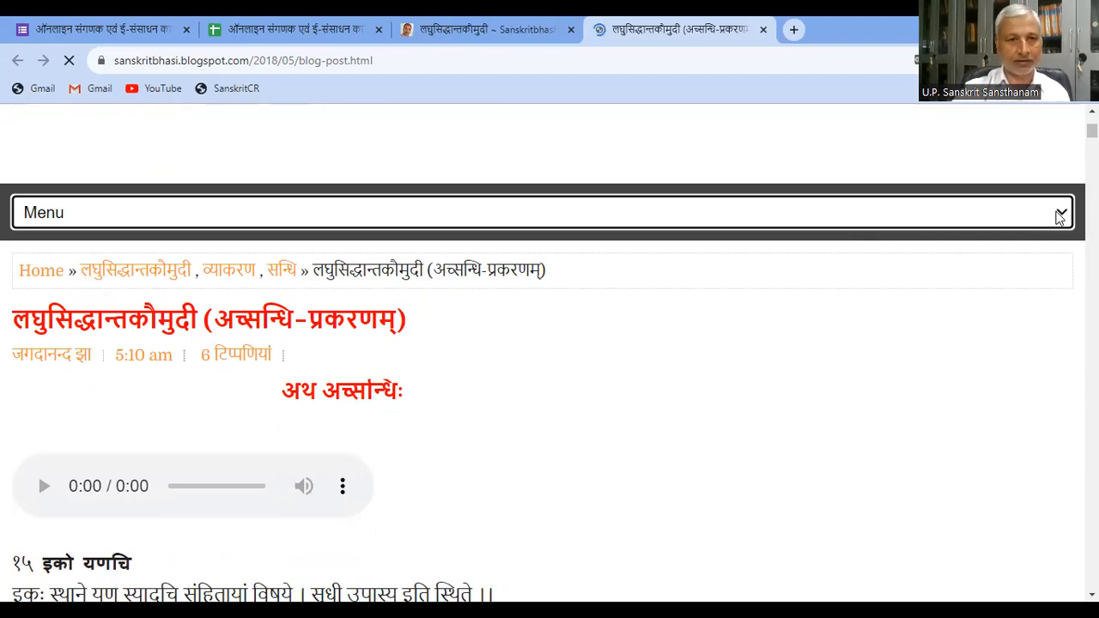
# Open the देव पूजा विधि Part-5 page from the blog's site menu and return to the अच्सन्धि-प्रकरणम् chapter
pyautogui.click(1061, 217)
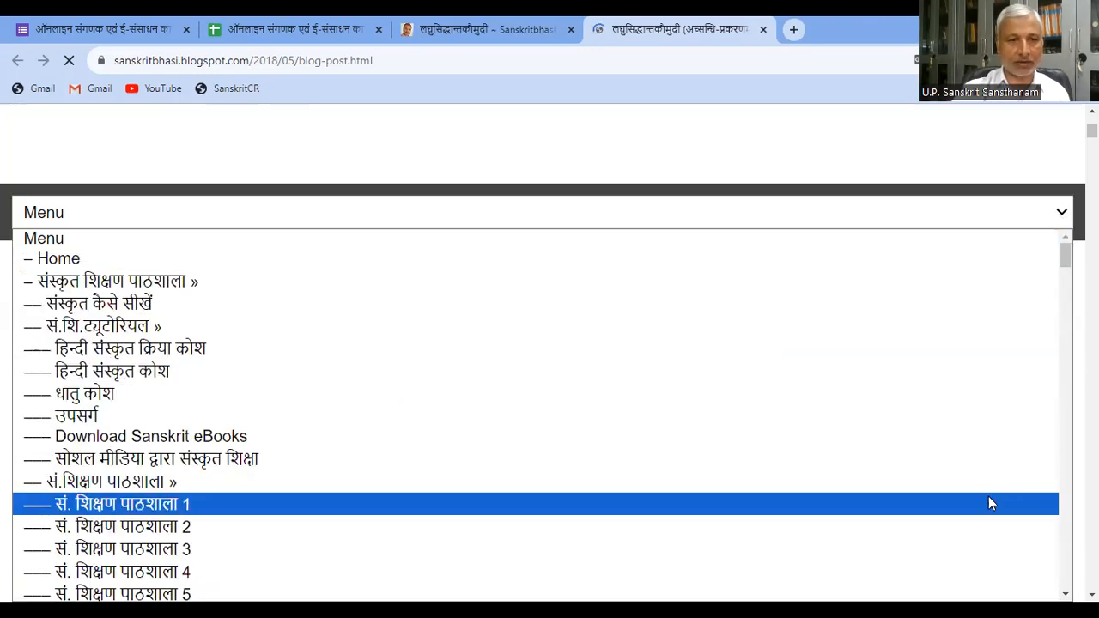
pyautogui.press('Down')
pyautogui.press('Down')
pyautogui.press('Down')
pyautogui.press('Down')
pyautogui.press('Down')
pyautogui.press('Down')
pyautogui.press('Down')
pyautogui.press('Down')
pyautogui.press('Down')
pyautogui.press('Down')
pyautogui.press('Down')
pyautogui.press('Down')
pyautogui.press('Down')
pyautogui.press('Down')
pyautogui.press('Down')
pyautogui.press('Down')
pyautogui.press('Down')
pyautogui.press('Down')
pyautogui.press('Down')
pyautogui.press('Down')
pyautogui.press('Down')
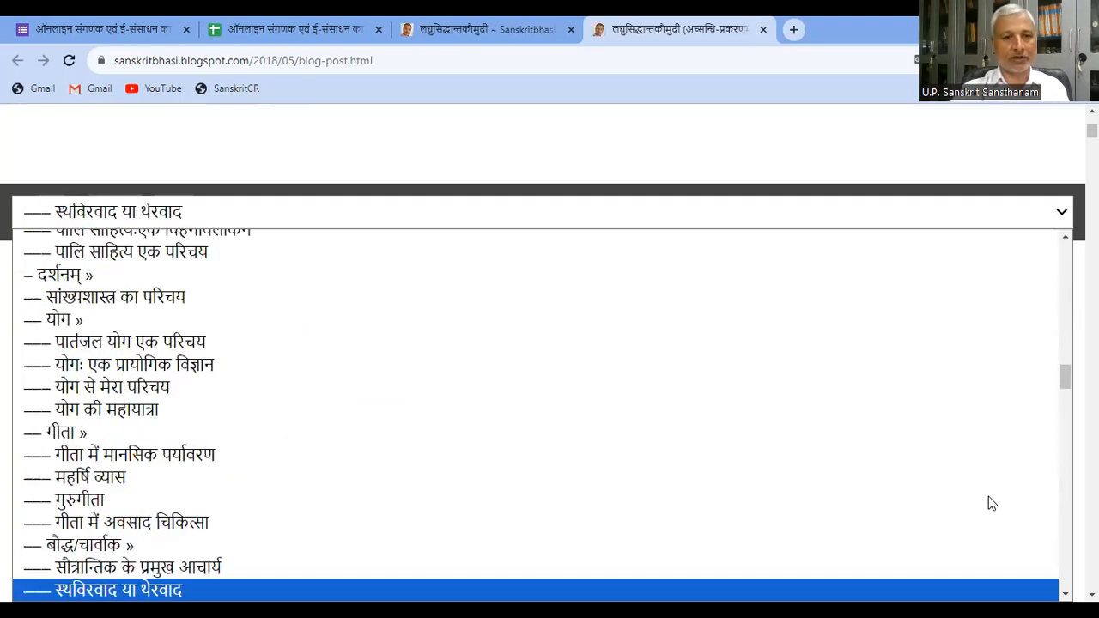
pyautogui.press('Down')
pyautogui.press('Down')
pyautogui.press('Down')
pyautogui.press('Down')
pyautogui.press('Down')
pyautogui.press('Down')
pyautogui.press('Down')
pyautogui.press('Down')
pyautogui.press('Down')
pyautogui.press('Down')
pyautogui.press('Down')
pyautogui.press('Down')
pyautogui.press('Down')
pyautogui.press('Down')
pyautogui.press('Down')
pyautogui.press('Down')
pyautogui.press('Down')
pyautogui.press('Down')
pyautogui.press('Down')
pyautogui.press('Down')
pyautogui.press('Down')
pyautogui.press('Down')
pyautogui.press('Down')
pyautogui.press('Down')
pyautogui.press('Down')
pyautogui.press('Down')
pyautogui.press('Down')
pyautogui.press('Down')
pyautogui.press('Down')
pyautogui.press('Down')
pyautogui.press('Down')
pyautogui.press('Down')
pyautogui.press('Down')
pyautogui.press('Down')
pyautogui.press('Down')
pyautogui.press('Down')
pyautogui.press('Down')
pyautogui.press('Down')
pyautogui.press('Down')
pyautogui.press('Down')
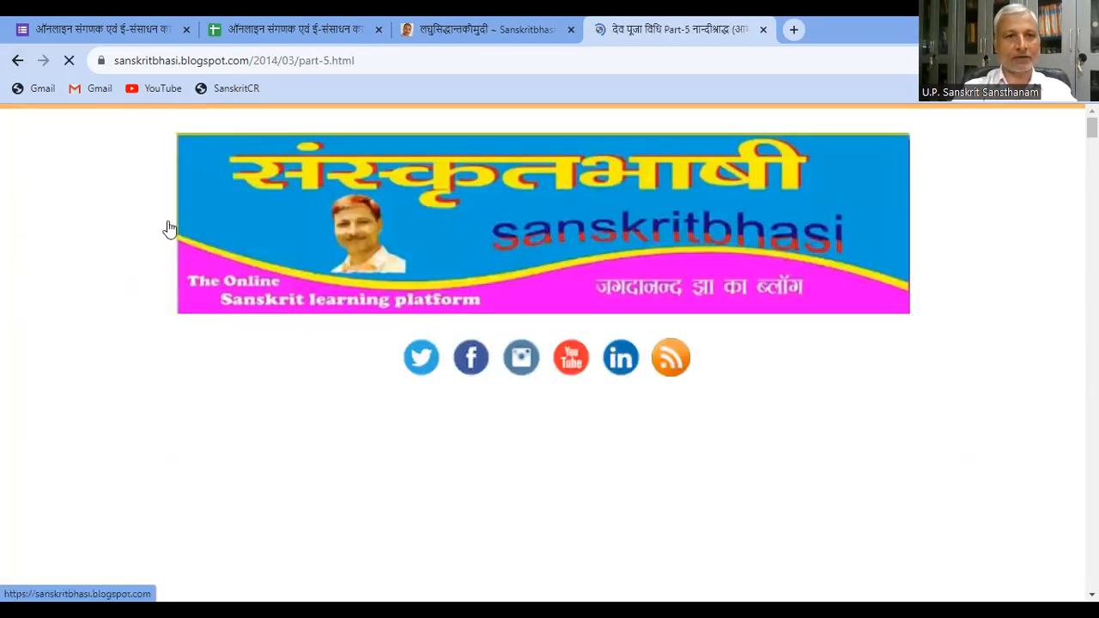
pyautogui.hotkey('alt', 'Left')
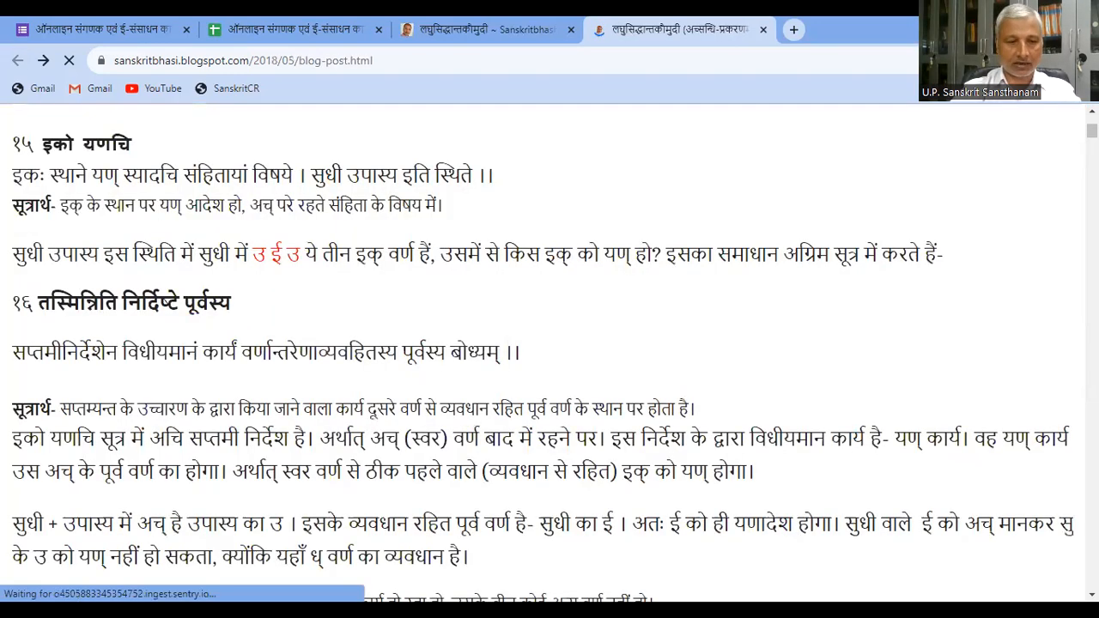